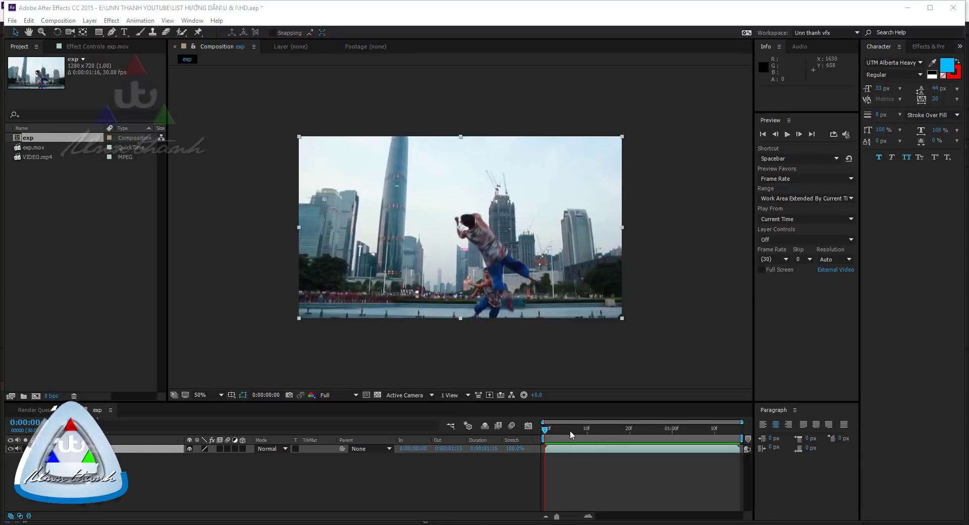
Preview the exp composition, then create a new VIDEO composition from the VIDEO.mp4 footage.
key(space)
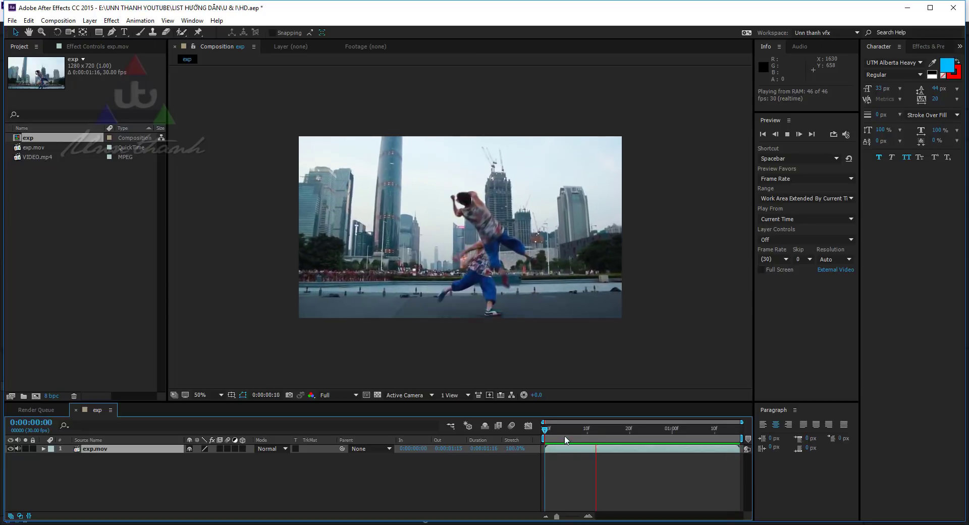
key(space)
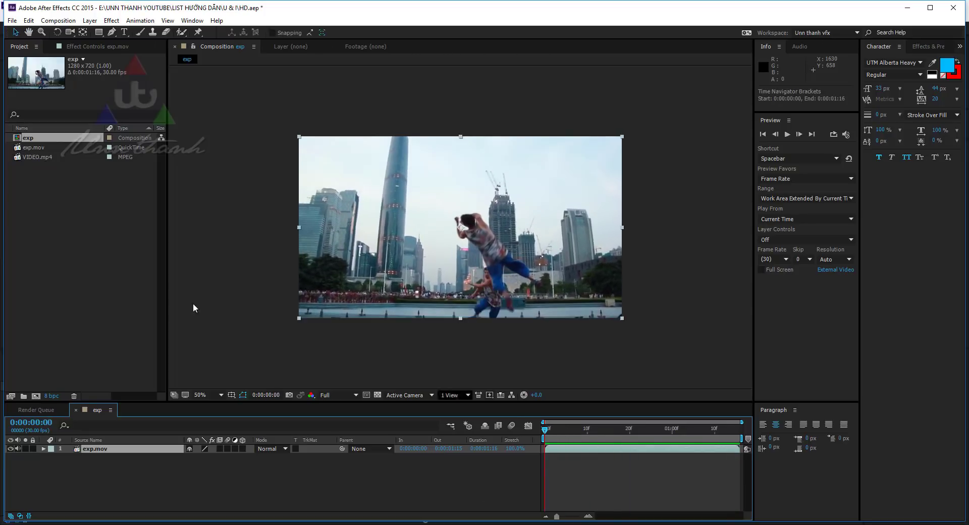
click(13, 182)
drag(28, 160, 36, 396)
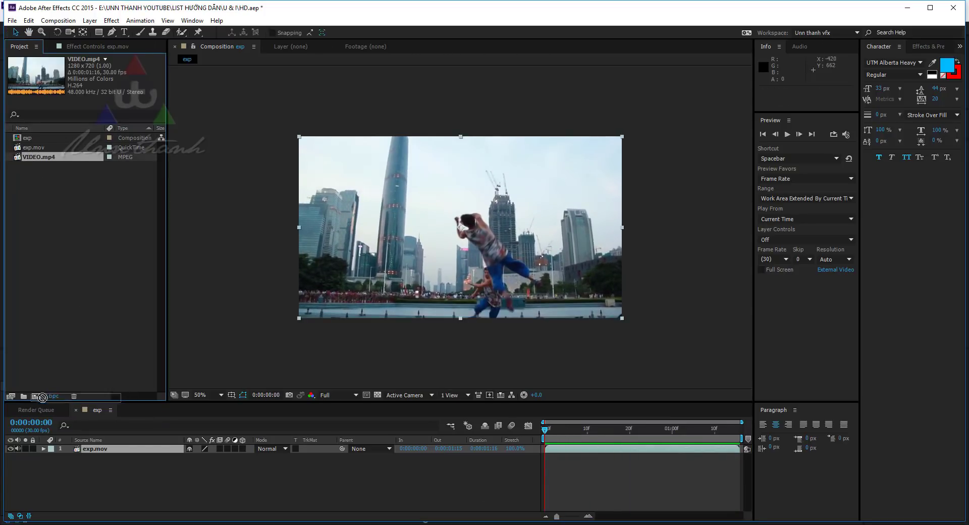
Preview the new VIDEO composition and compare it with frame 0:00:00:15 of exp.
key(space)
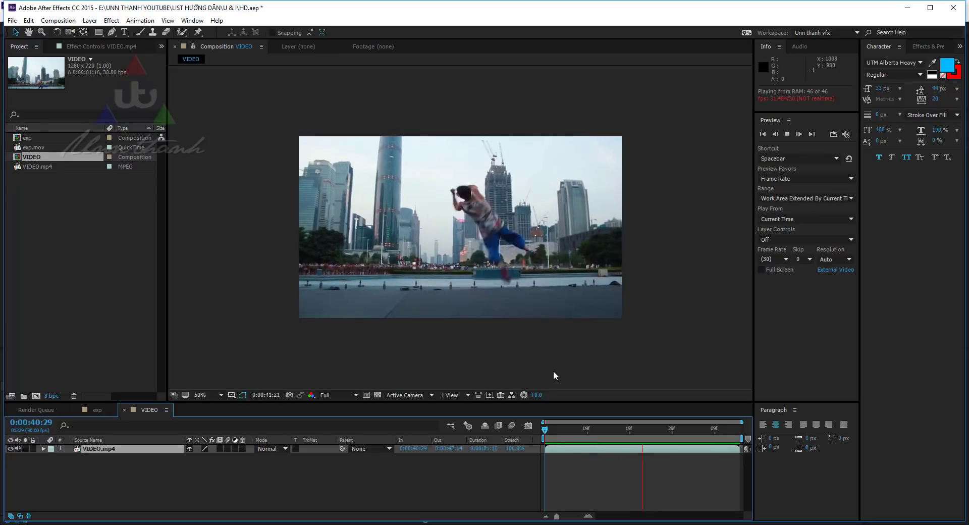
key(space)
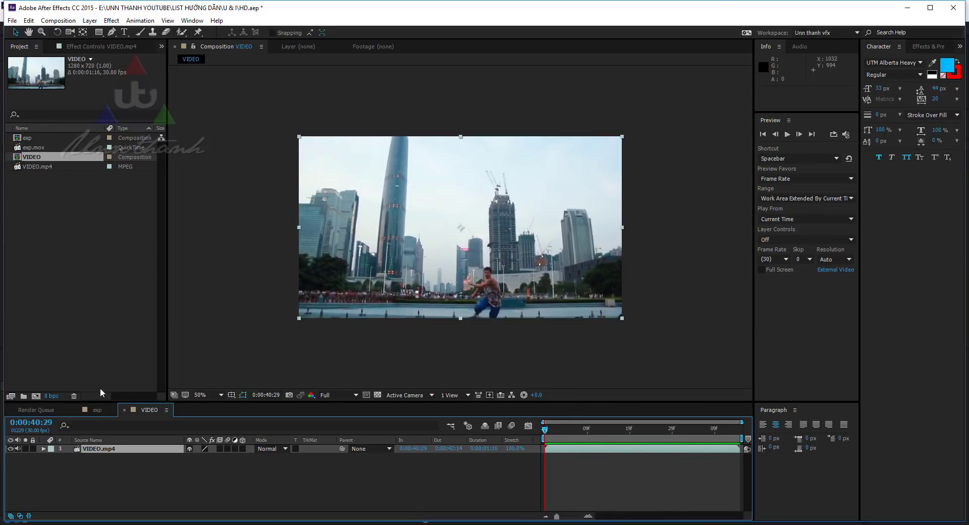
click(96, 409)
drag(572, 428, 608, 428)
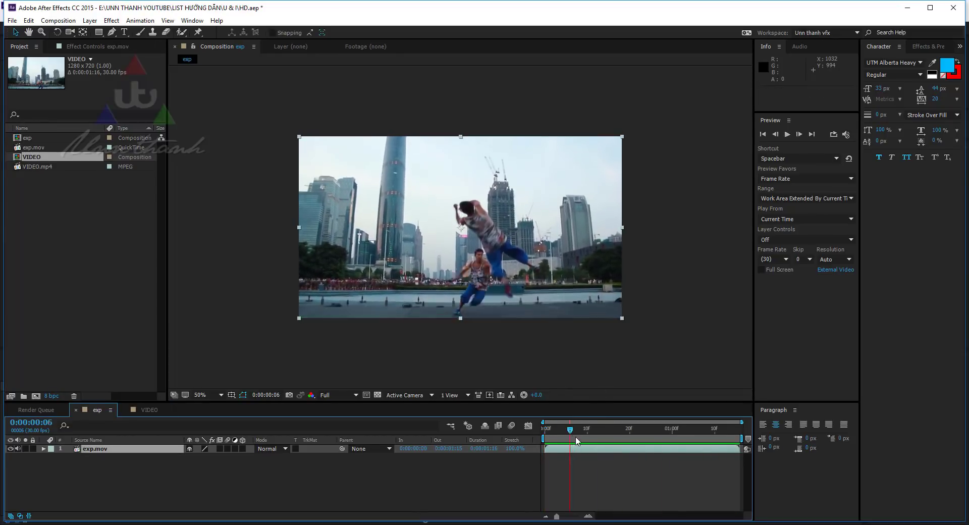
drag(145, 413, 275, 414)
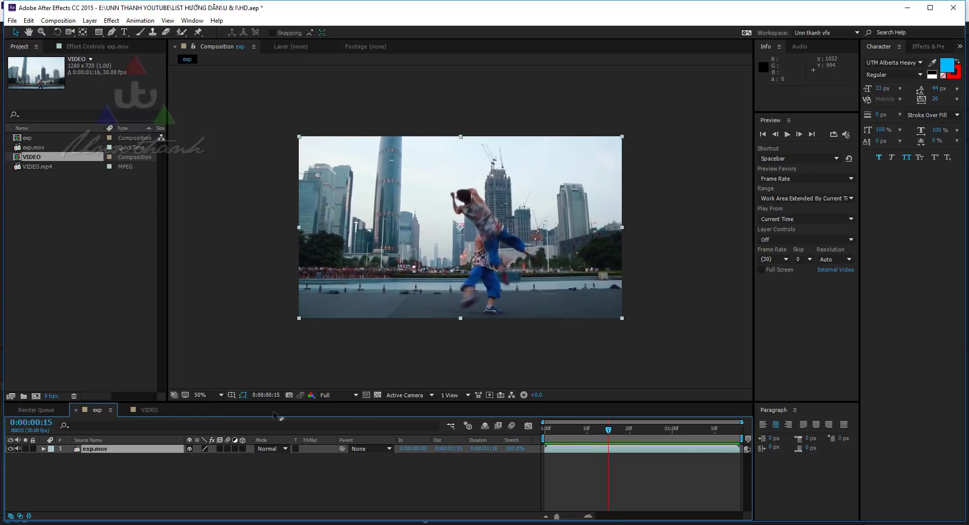
click(154, 411)
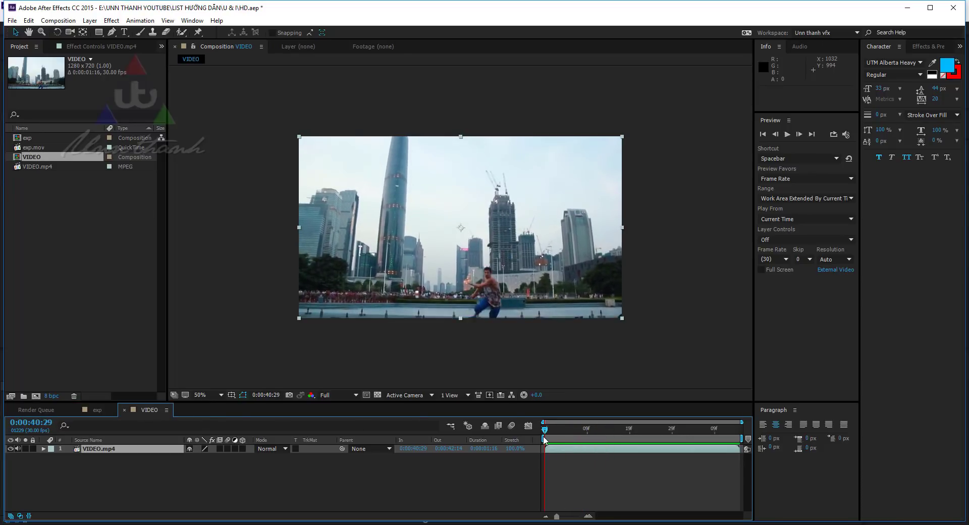
Scrub through the jump to the mid-air frame at 0:00:41:23 and preview.
mouse_move(577, 436)
mouse_down()
mouse_move(638, 437)
mouse_move(630, 433)
mouse_up()
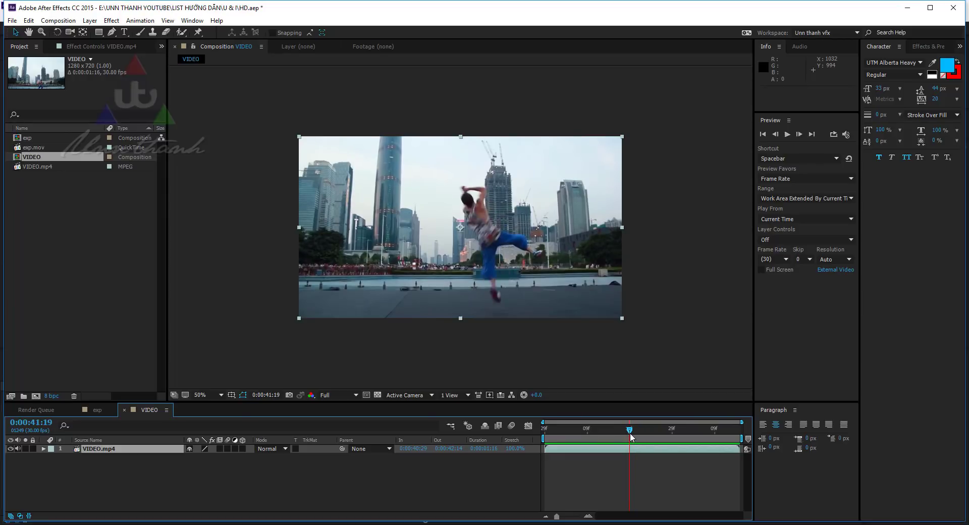
mouse_move(625, 431)
mouse_down()
mouse_move(513, 428)
mouse_move(635, 436)
mouse_up()
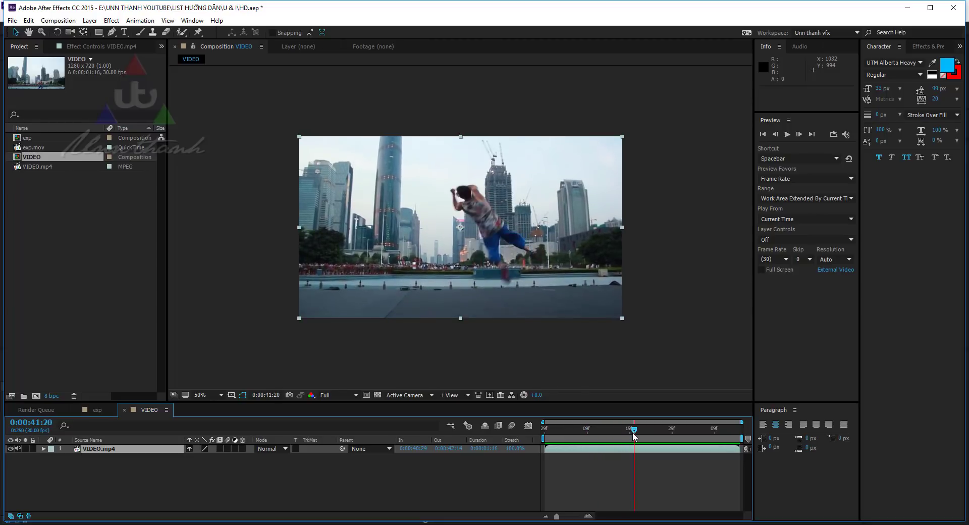
drag(636, 436, 644, 436)
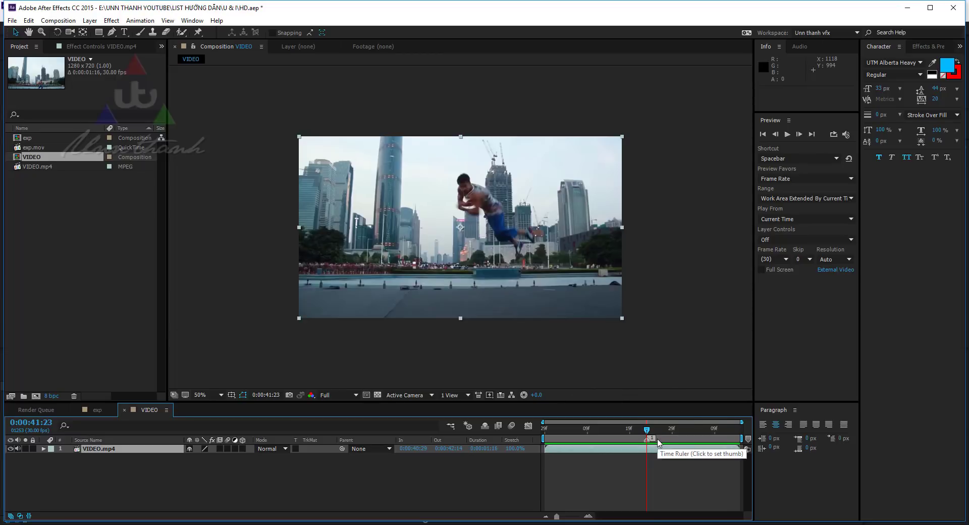
key(space)
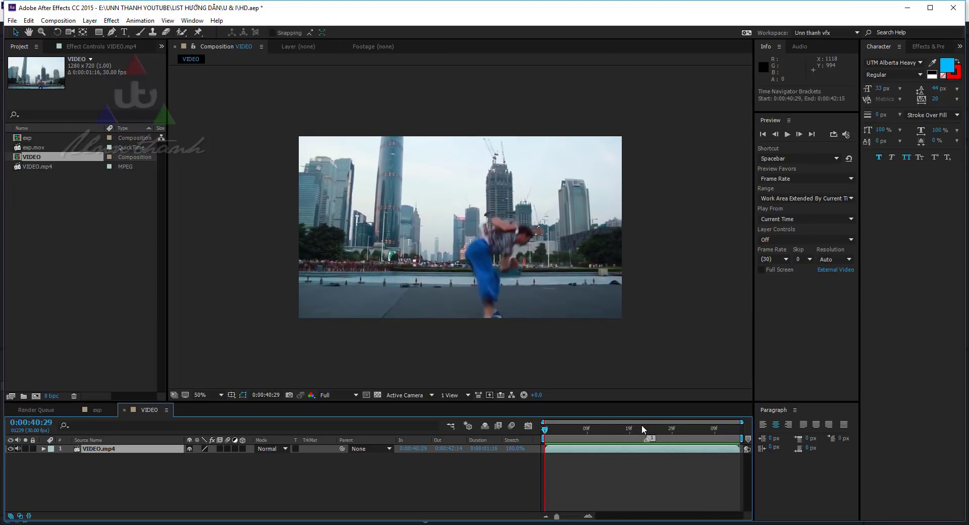
key(space)
Compare with exp again, stop on frame 0:00:41:23, and select the VIDEO.mp4 layer.
click(90, 411)
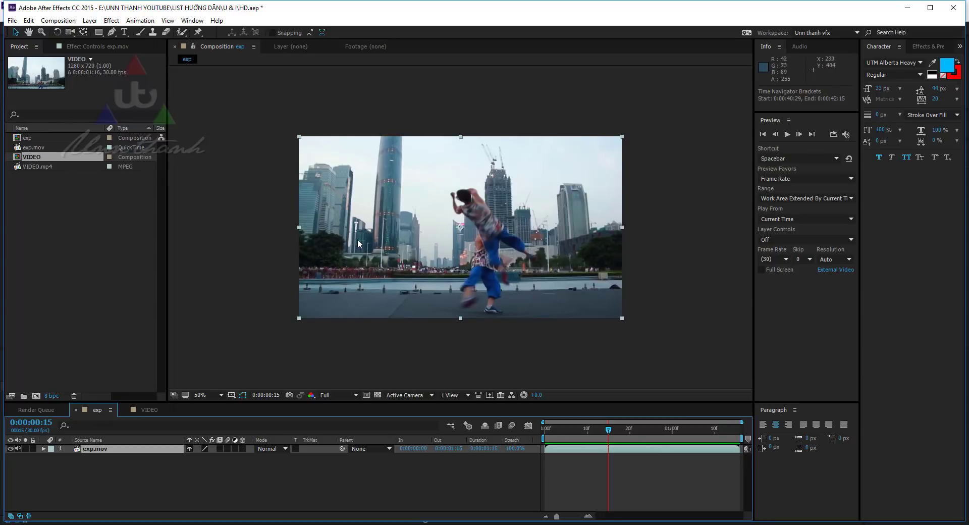
click(139, 411)
click(646, 428)
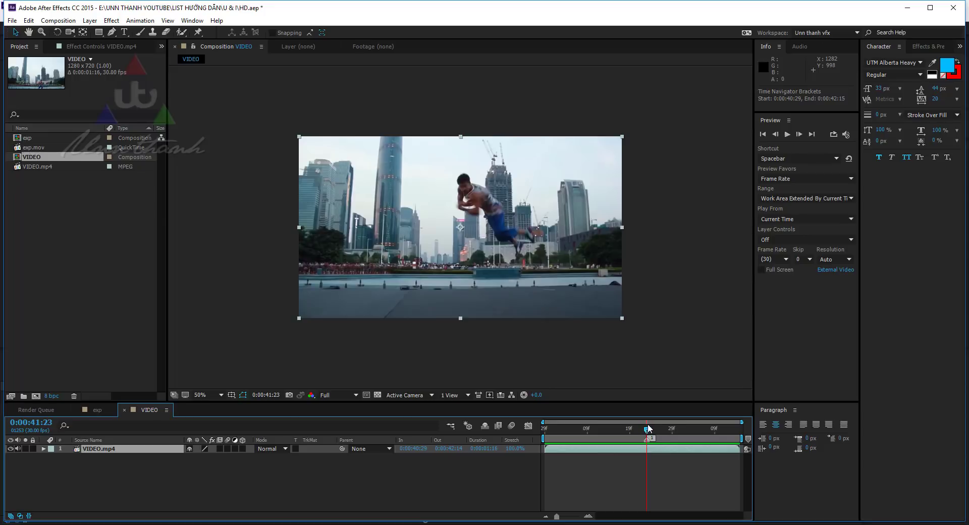
key(space)
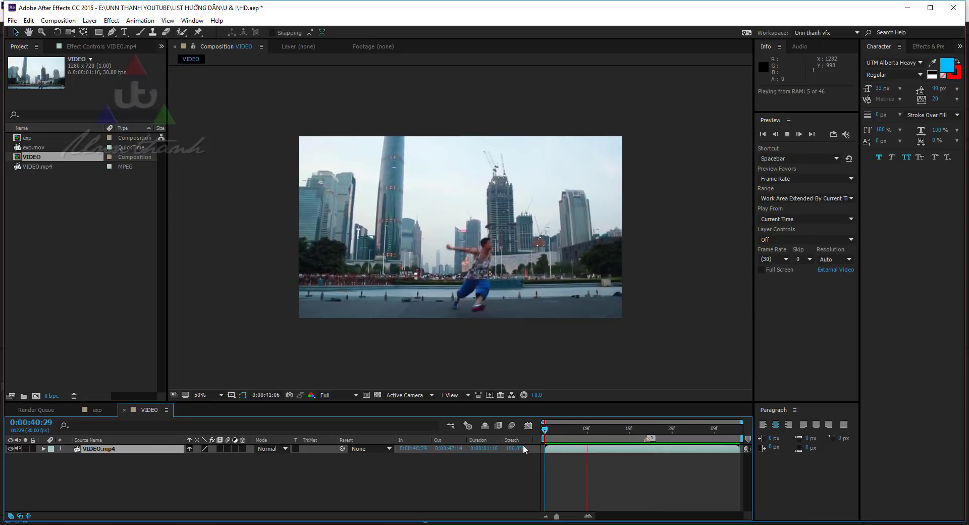
click(647, 430)
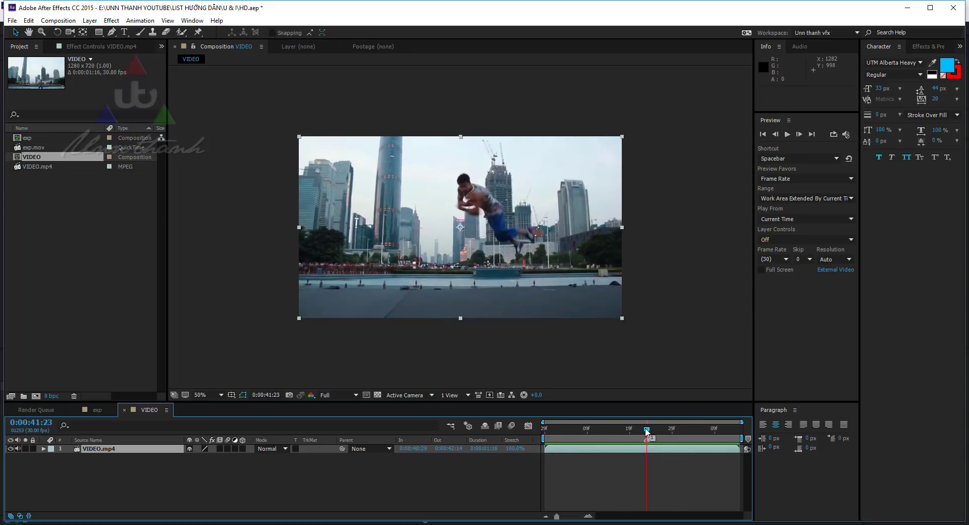
click(458, 482)
Duplicate the VIDEO.mp4 layer and apply Freeze Frame to the top copy at 0:00:41:23.
click(102, 447)
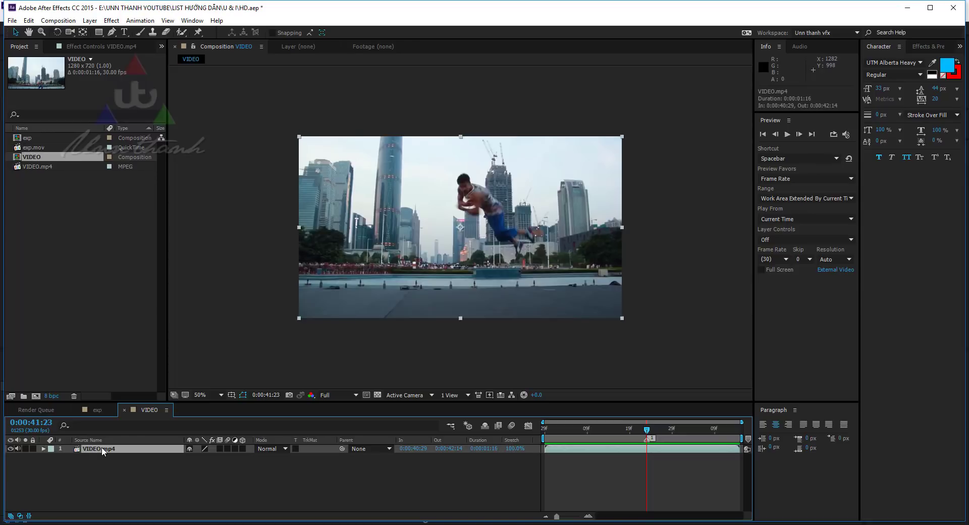
key(ctrl+d)
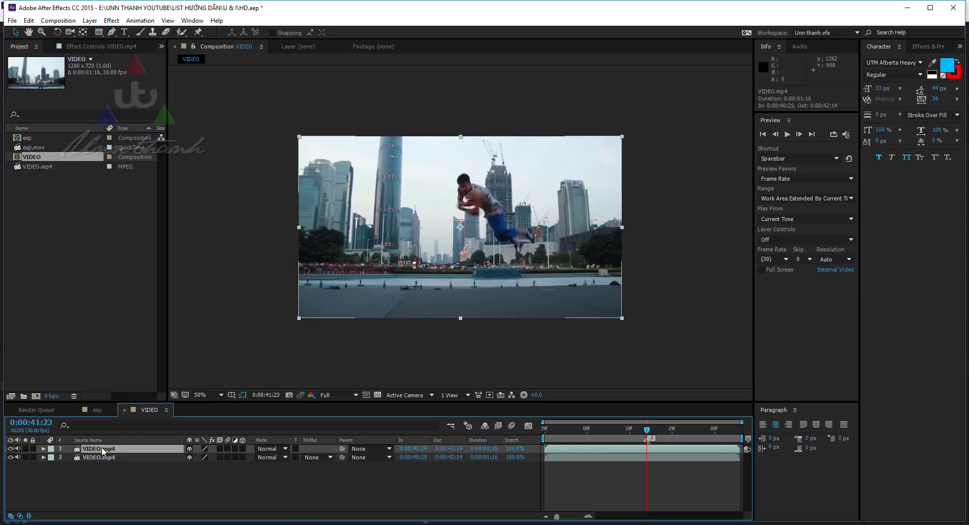
right_click(103, 450)
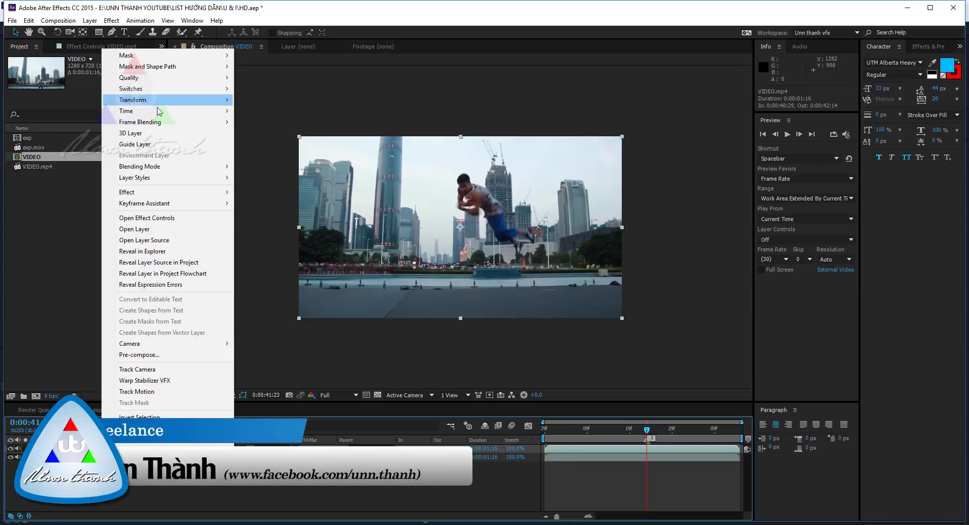
mouse_move(158, 111)
click(283, 145)
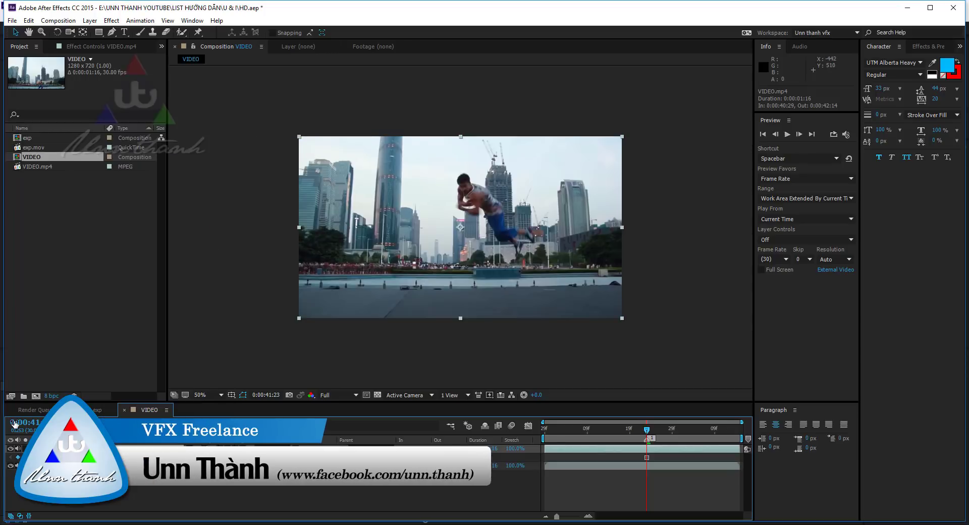
Preview the frozen layer with the lower VIDEO.mp4 copy hidden.
key(space)
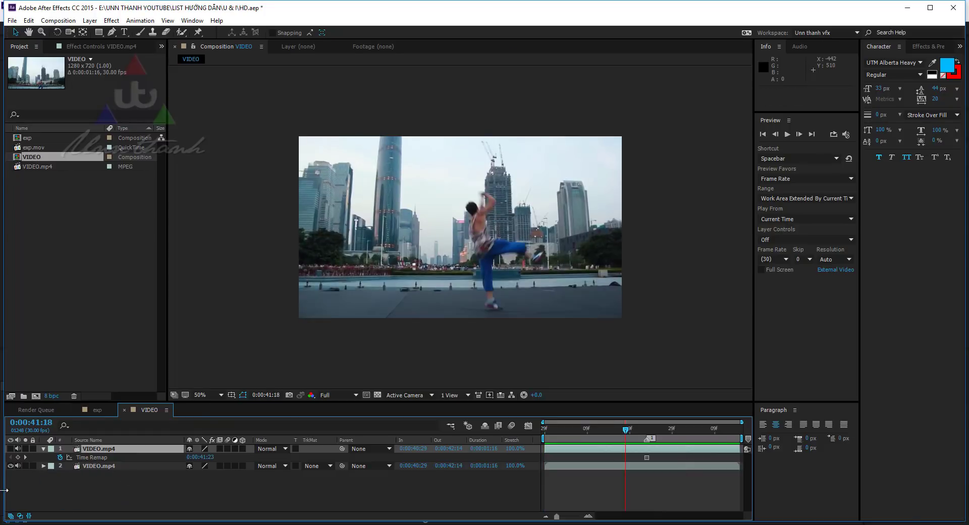
key(space)
click(10, 466)
key(space)
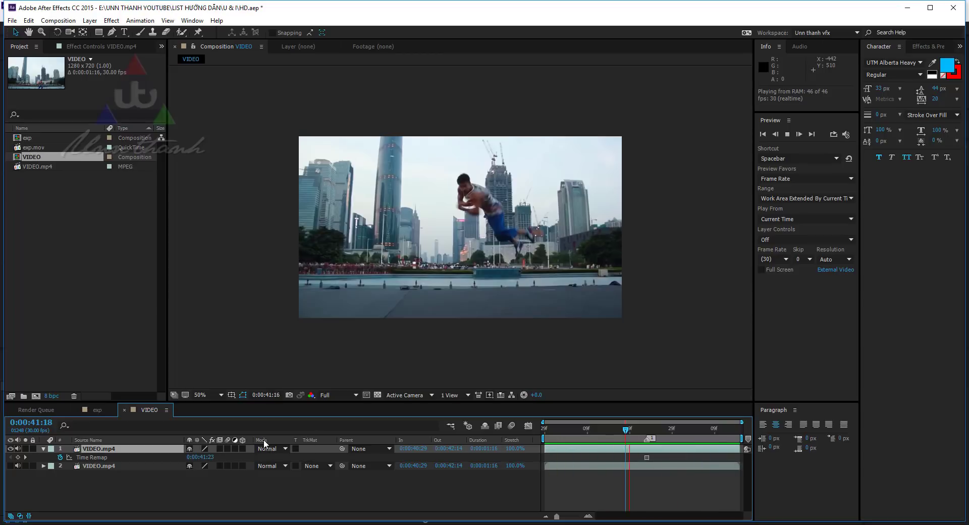
Return to frame 0:00:41:23, centre the man at 400% zoom, and pick the Pen tool.
click(646, 429)
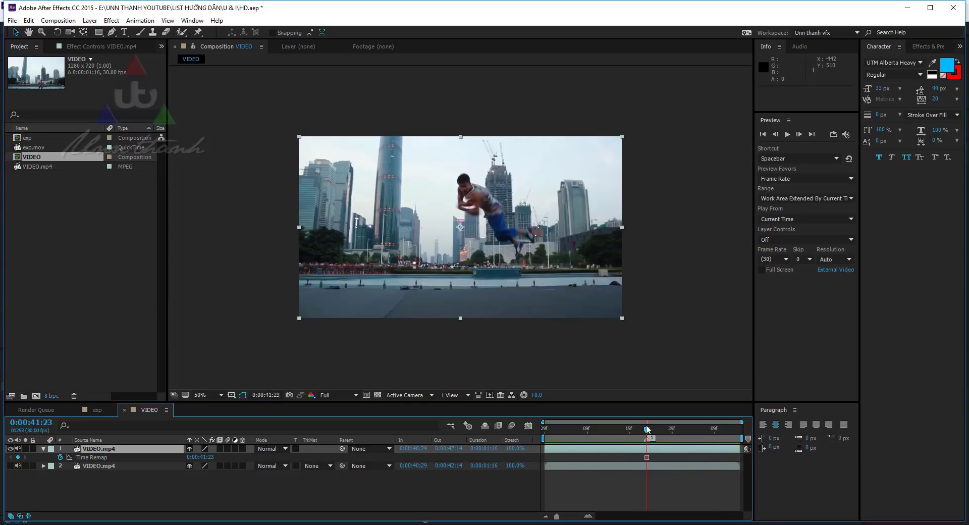
scroll(519, 250, up, 2)
scroll(519, 249, up, 2)
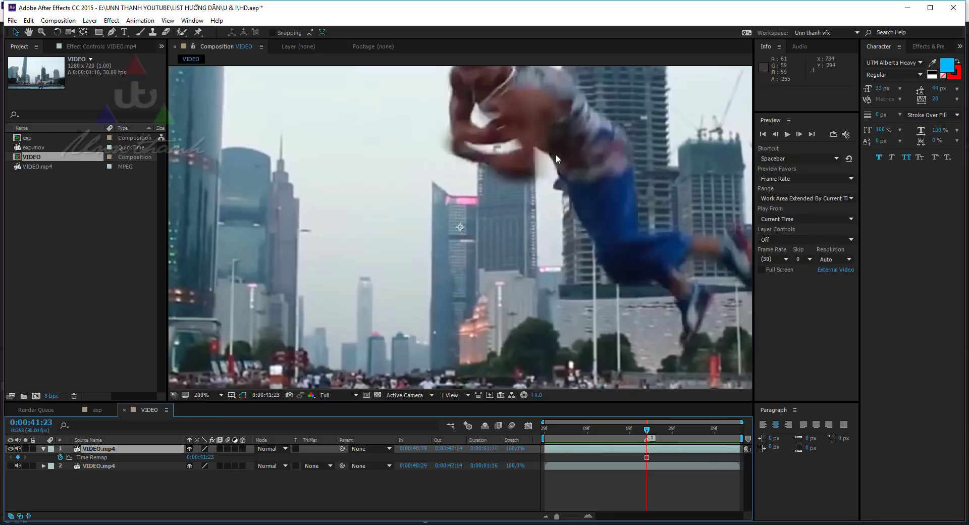
drag(556, 153, 521, 227)
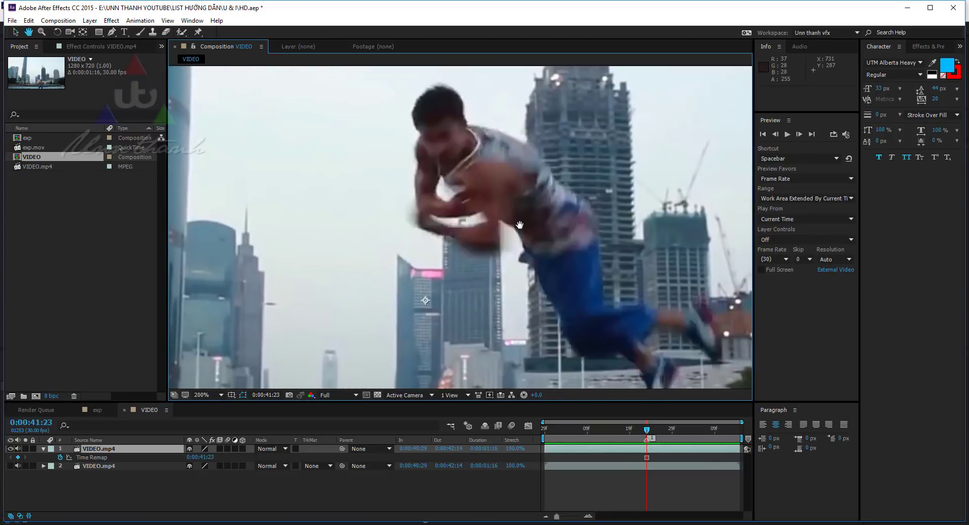
click(112, 33)
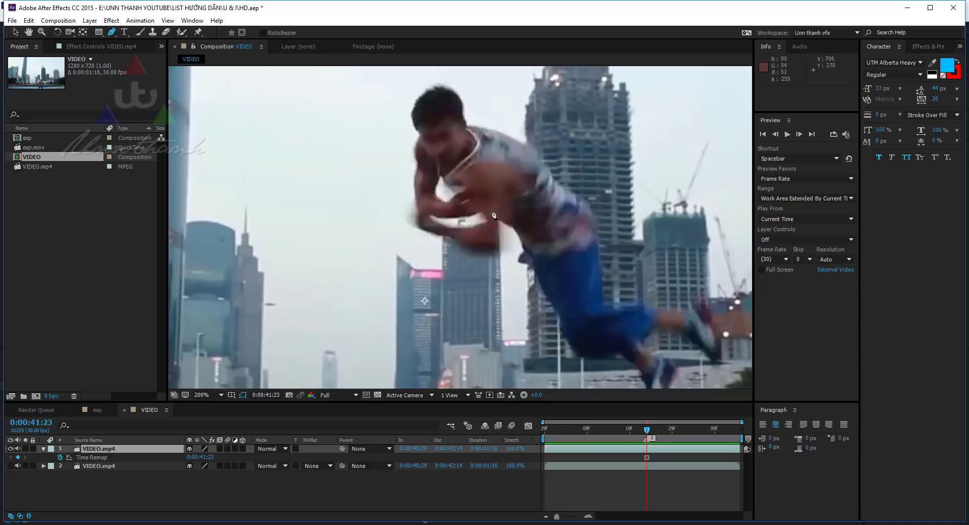
key(period)
Start Mask 1 and trace vertices along the man's body and first leg.
click(539, 215)
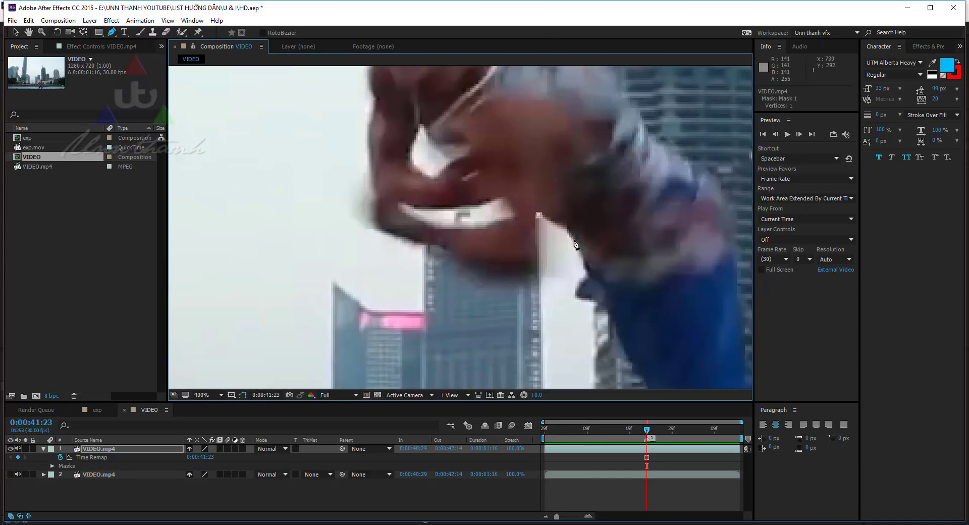
drag(572, 237, 609, 316)
click(577, 291)
mouse_move(634, 366)
mouse_down()
mouse_move(558, 240)
mouse_move(568, 265)
mouse_up()
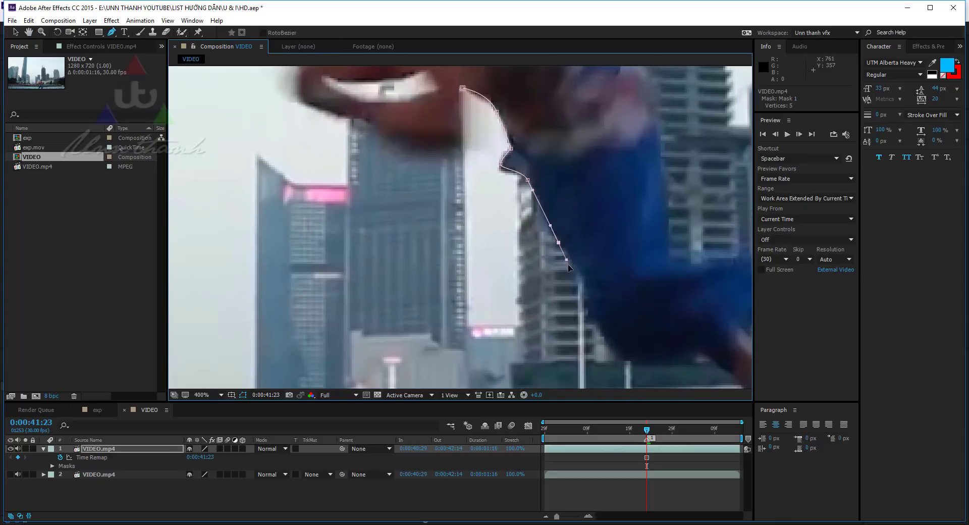
mouse_move(600, 333)
mouse_down()
mouse_move(610, 346)
mouse_move(483, 251)
mouse_up()
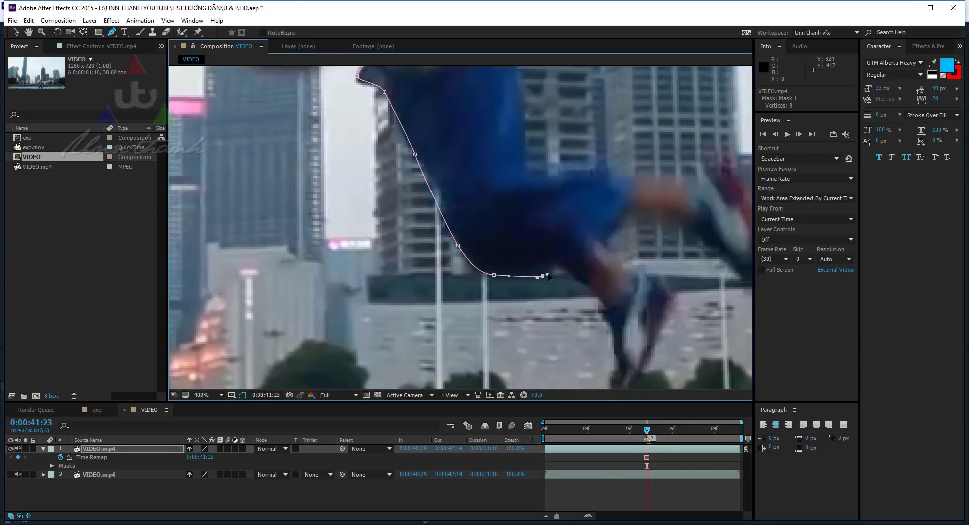
drag(542, 276, 551, 272)
click(565, 271)
click(598, 299)
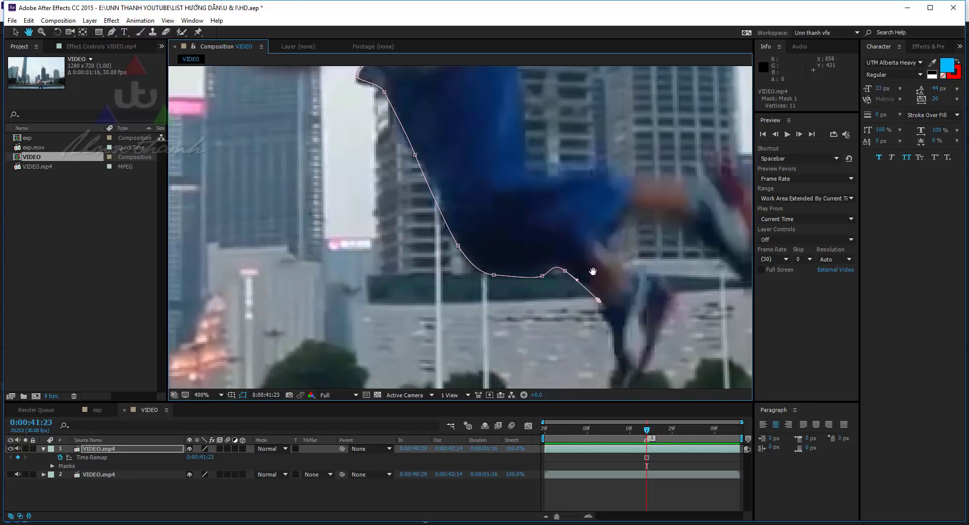
drag(603, 308, 554, 165)
click(555, 175)
click(564, 208)
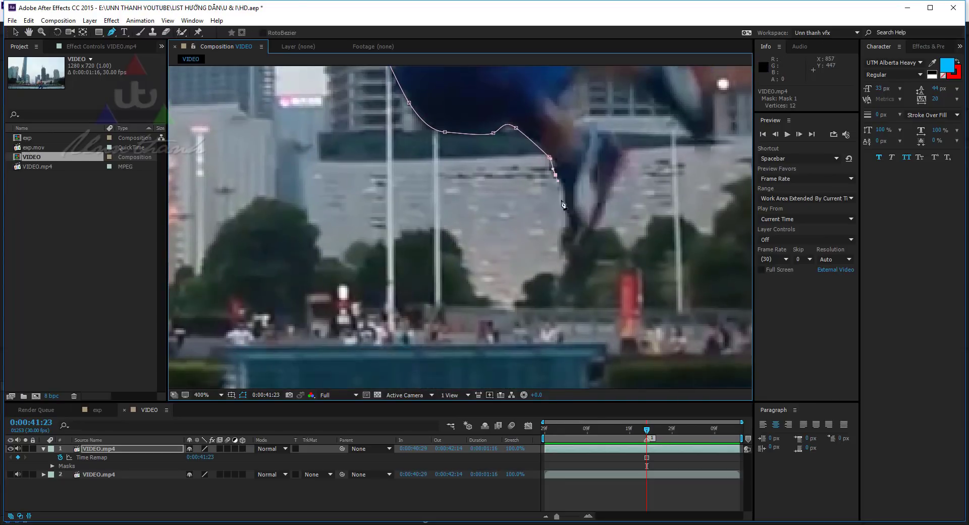
click(560, 229)
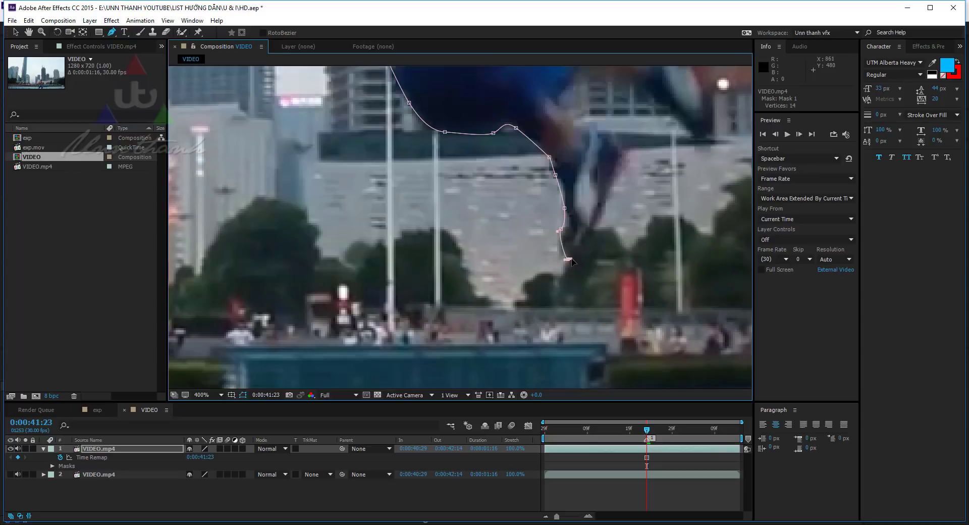
drag(569, 259, 573, 257)
click(600, 220)
drag(620, 168, 626, 155)
Trace the mask around the lower legs, feet, shin and thigh.
mouse_move(589, 118)
mouse_down()
mouse_move(538, 296)
mouse_move(514, 265)
mouse_up()
click(533, 292)
click(525, 249)
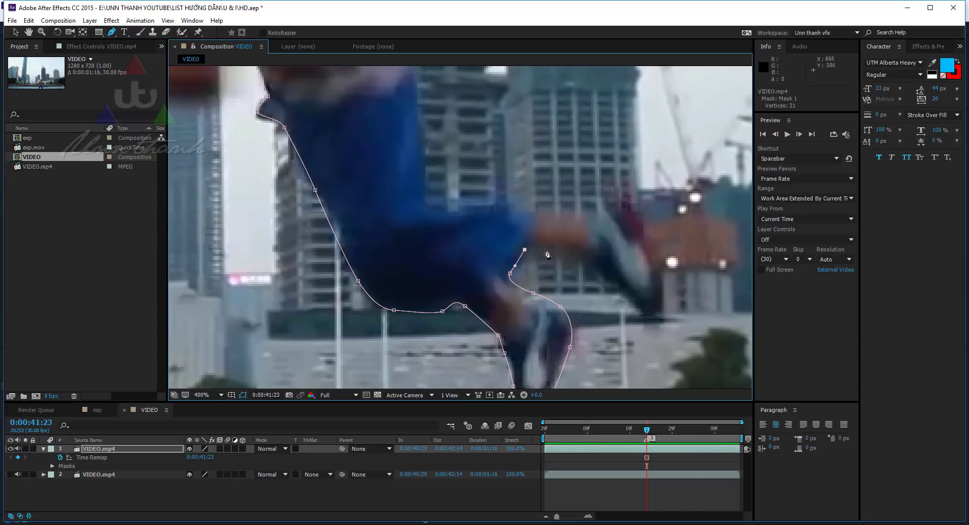
drag(573, 257, 592, 268)
mouse_move(629, 305)
mouse_down()
mouse_move(638, 313)
mouse_move(668, 288)
mouse_up()
drag(656, 242, 648, 222)
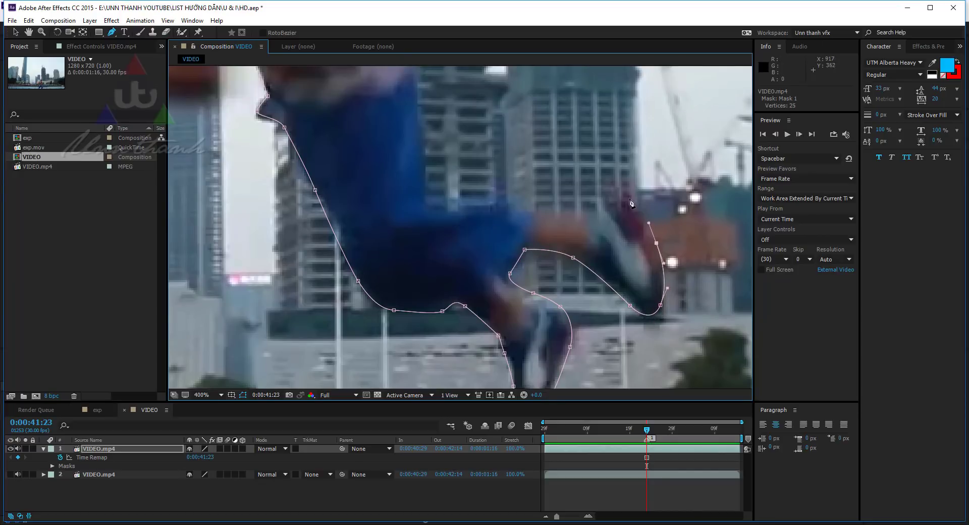
drag(583, 208, 572, 208)
click(505, 207)
drag(451, 205, 436, 204)
mouse_move(426, 166)
mouse_down()
mouse_move(424, 140)
mouse_move(511, 286)
mouse_up()
Continue the outline up the back and shoulder and around the head.
key(space)
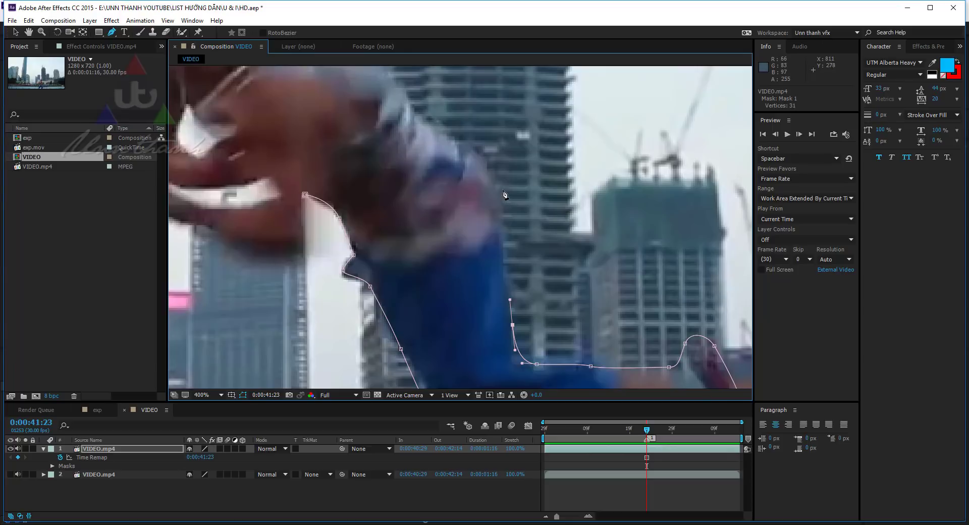
click(502, 189)
click(497, 167)
key(space)
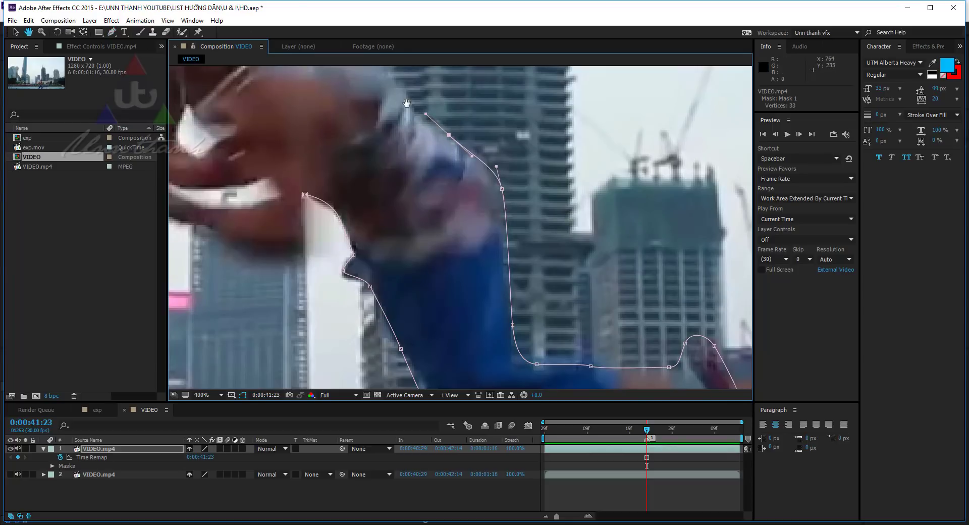
drag(406, 103, 482, 220)
click(485, 209)
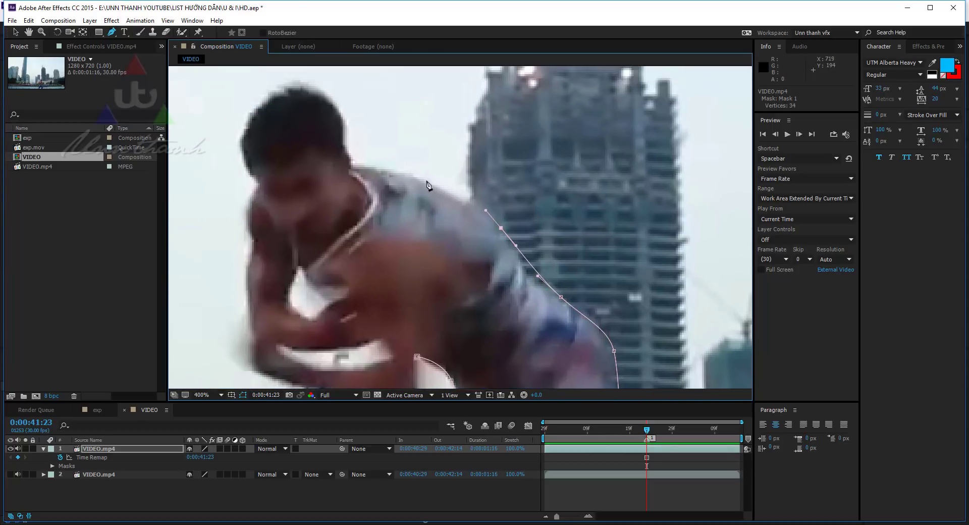
drag(411, 178, 588, 233)
click(573, 225)
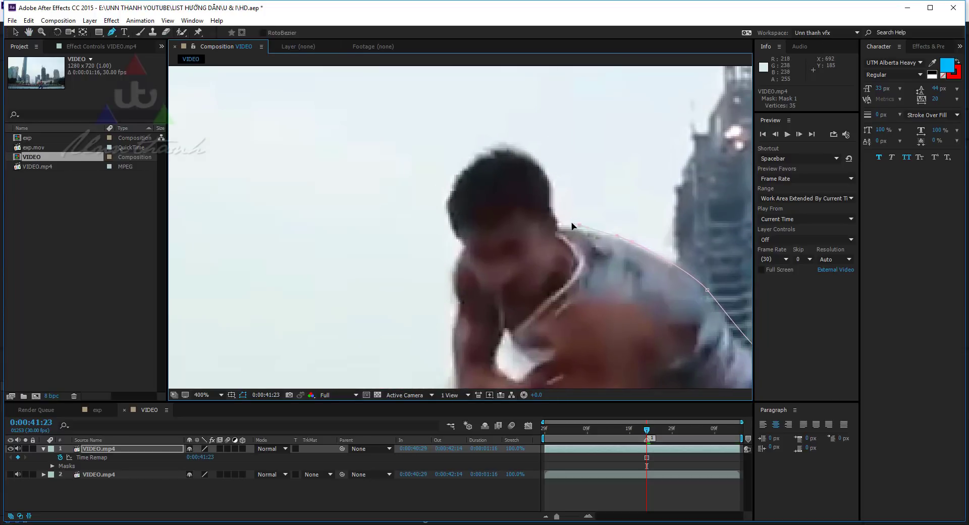
click(563, 228)
click(554, 180)
click(507, 146)
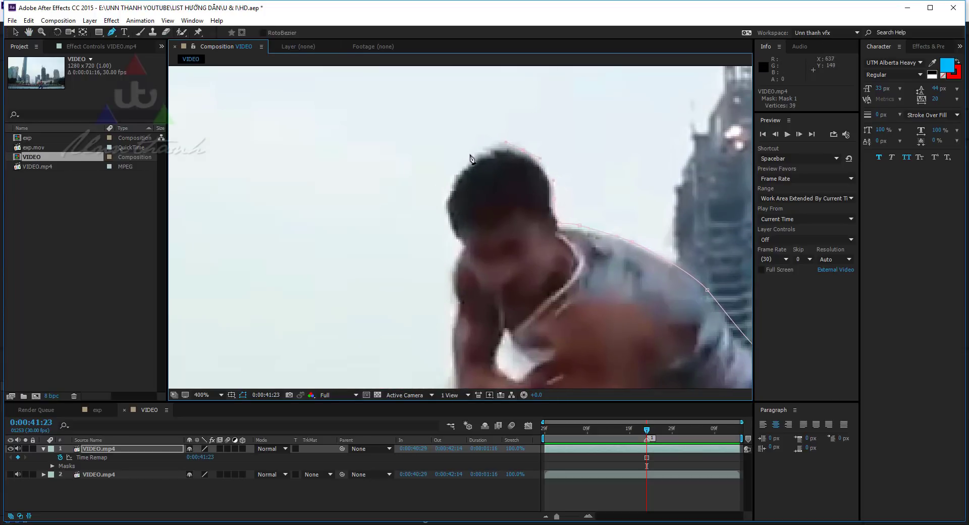
click(447, 186)
click(448, 222)
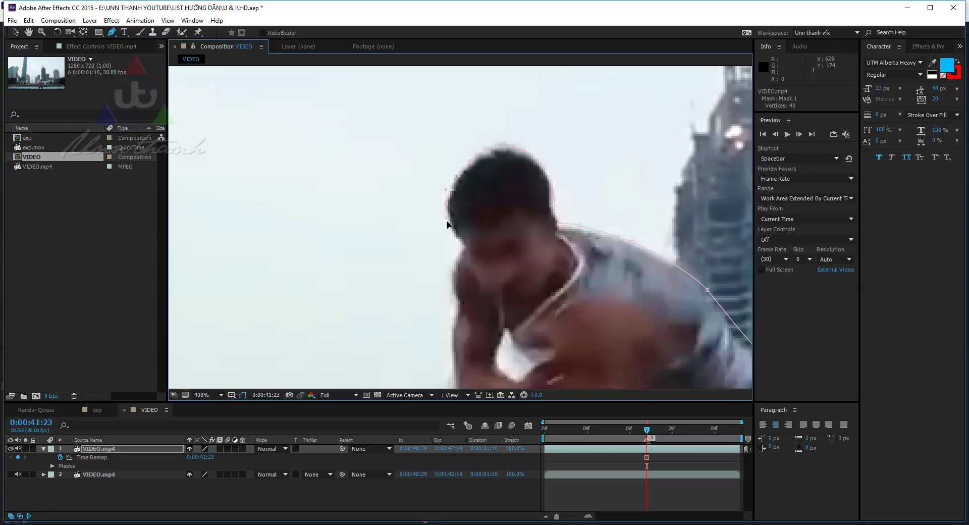
Trace around the arm and close Mask 1 at its first vertex.
click(455, 281)
click(453, 298)
drag(453, 331, 485, 137)
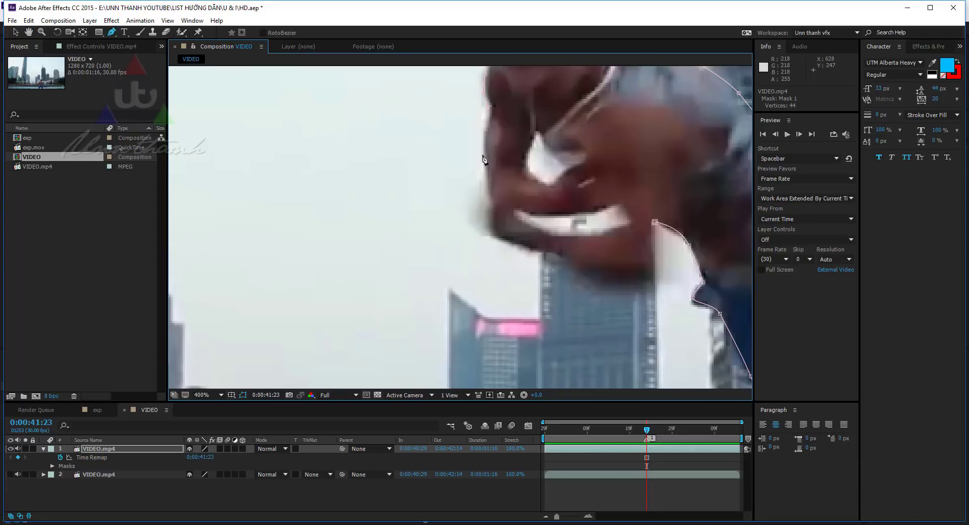
click(485, 189)
click(526, 255)
drag(612, 291, 627, 292)
click(658, 285)
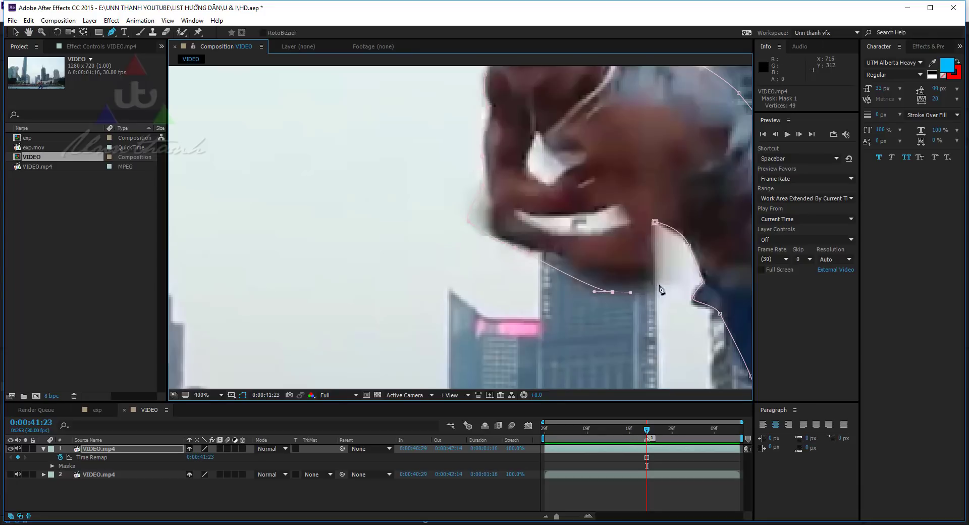
click(662, 243)
drag(655, 222, 680, 225)
scroll(563, 167, down, 2)
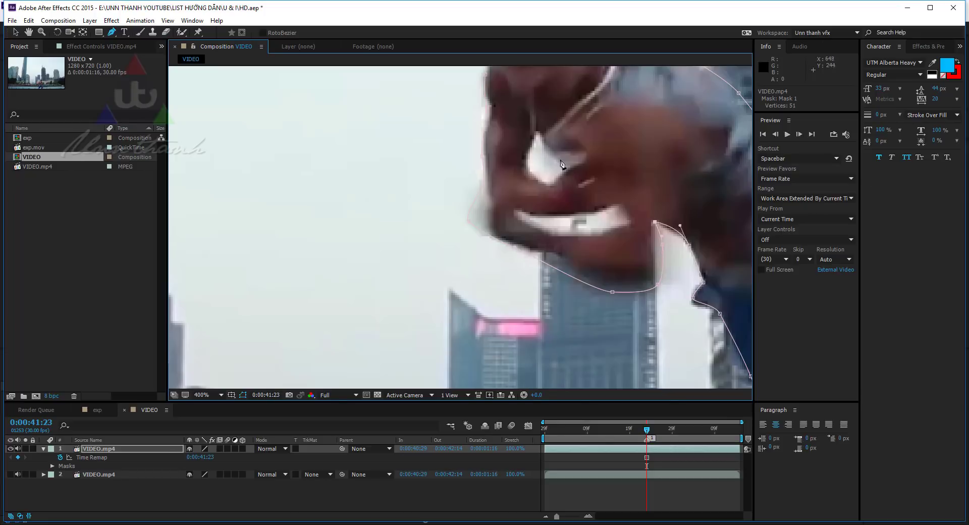
click(563, 166)
scroll(556, 186, down, 2)
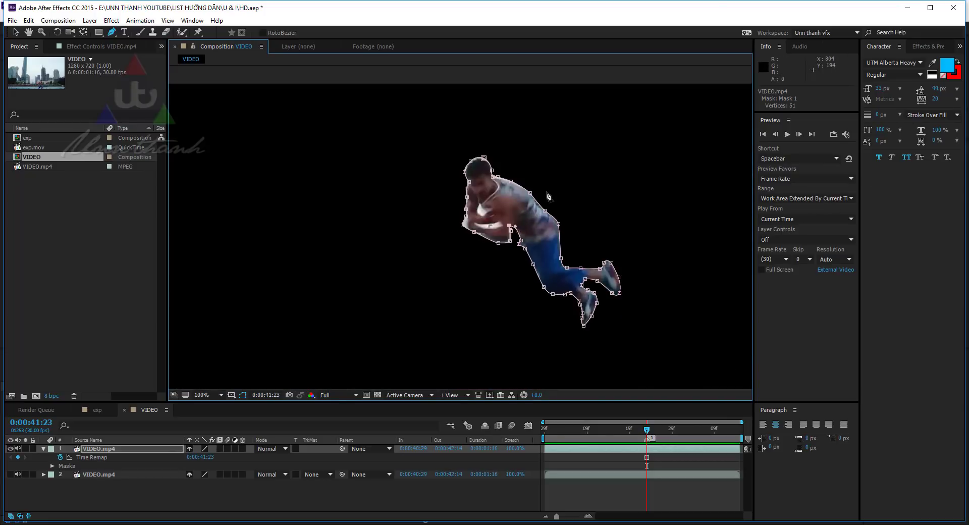
Nudge a left-side Mask 1 vertex to fit the man's edge near the arm.
scroll(549, 196, up, 2)
scroll(520, 216, up, 2)
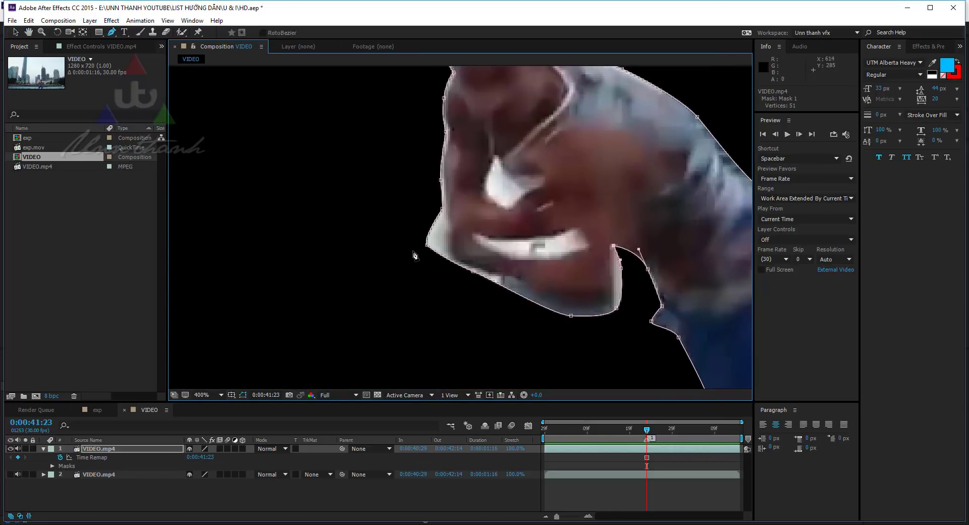
drag(427, 247, 433, 244)
scroll(512, 222, up, 1)
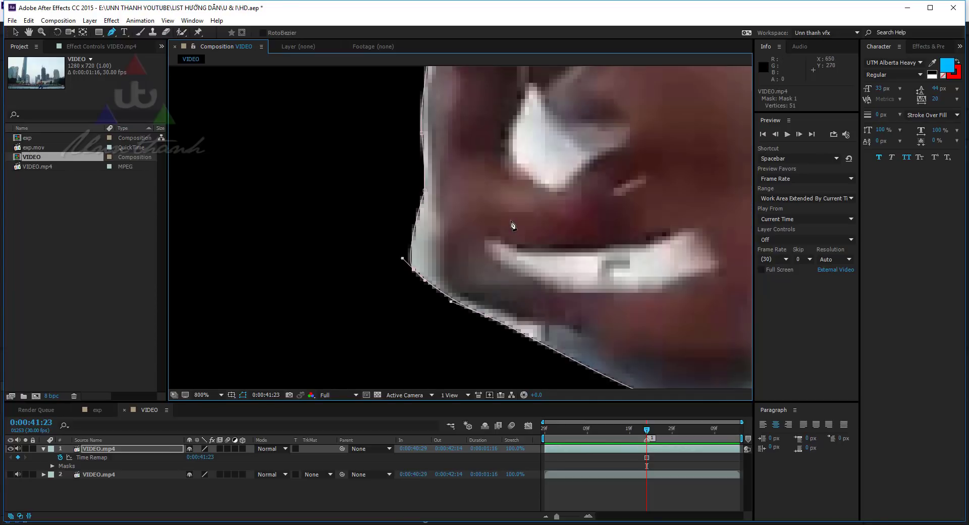
scroll(458, 245, up, 1)
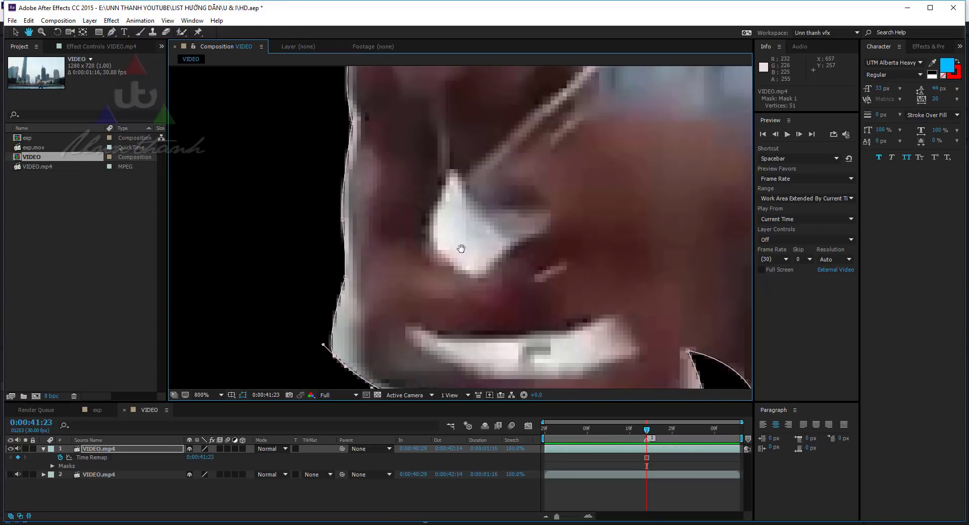
Draw closed Mask 2 around the white patch by the chest.
click(457, 179)
drag(476, 214, 490, 223)
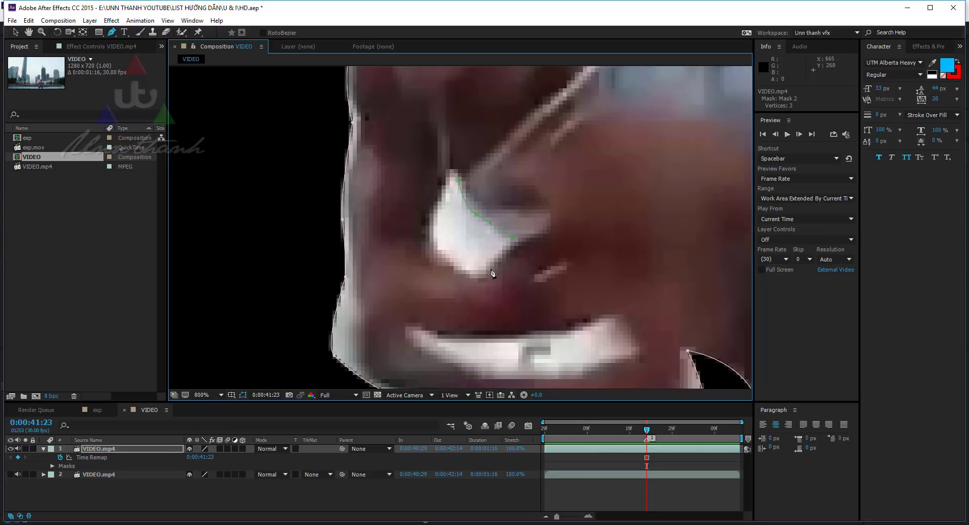
click(428, 222)
click(434, 208)
Draw closed Mask 3 around the white band below, then zoom out to 200%.
drag(435, 344, 446, 234)
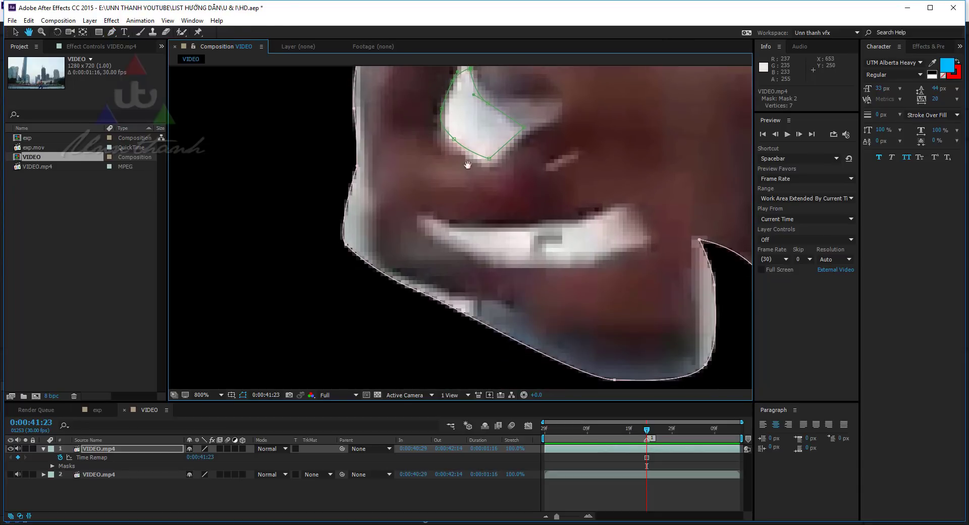
click(445, 230)
drag(581, 217, 602, 211)
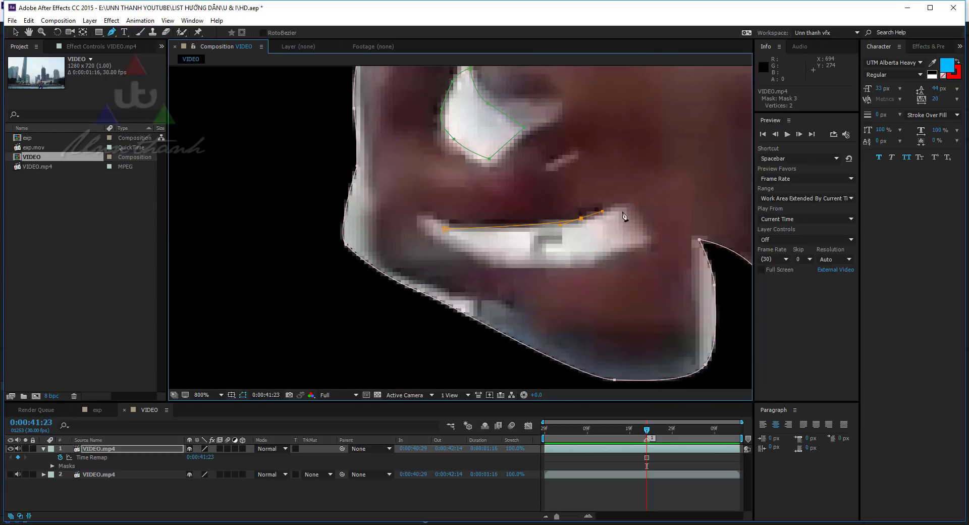
mouse_move(614, 250)
mouse_down()
mouse_move(535, 264)
mouse_move(469, 242)
mouse_up()
click(445, 229)
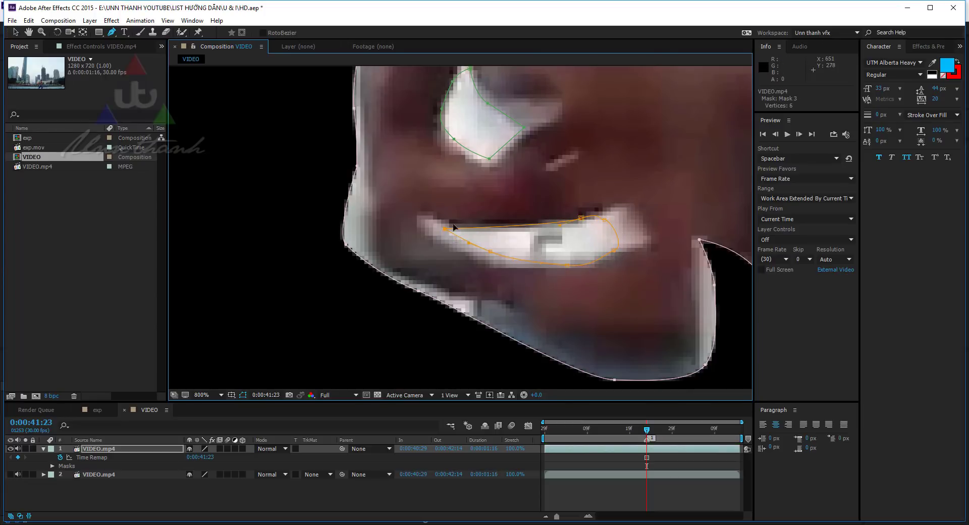
key(comma)
key(comma)
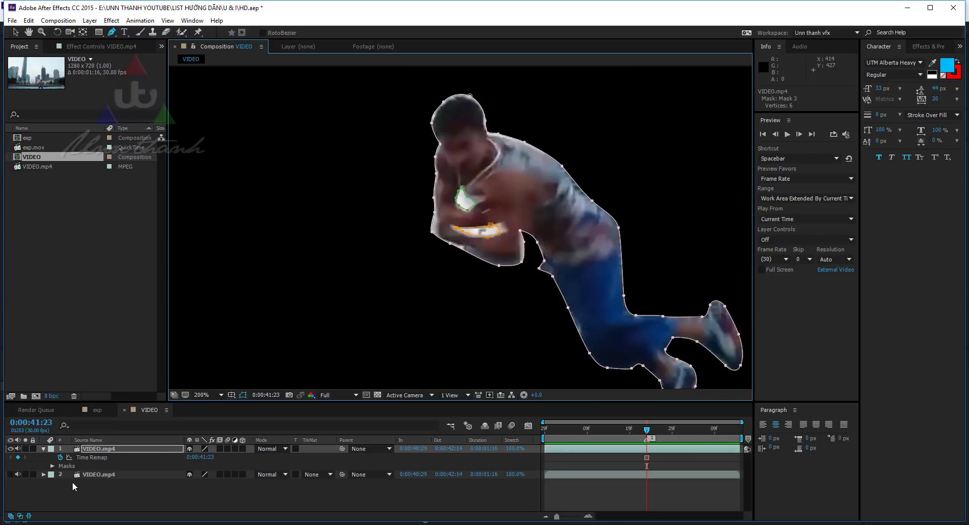
Show the mask paths and rename the cut-out layer to 'nguoi'.
key(m)
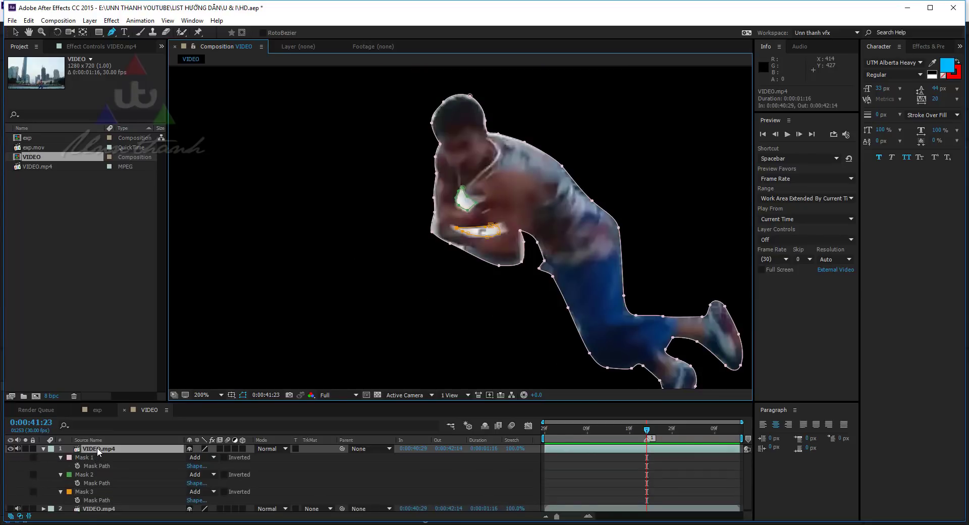
click(96, 447)
key(Return)
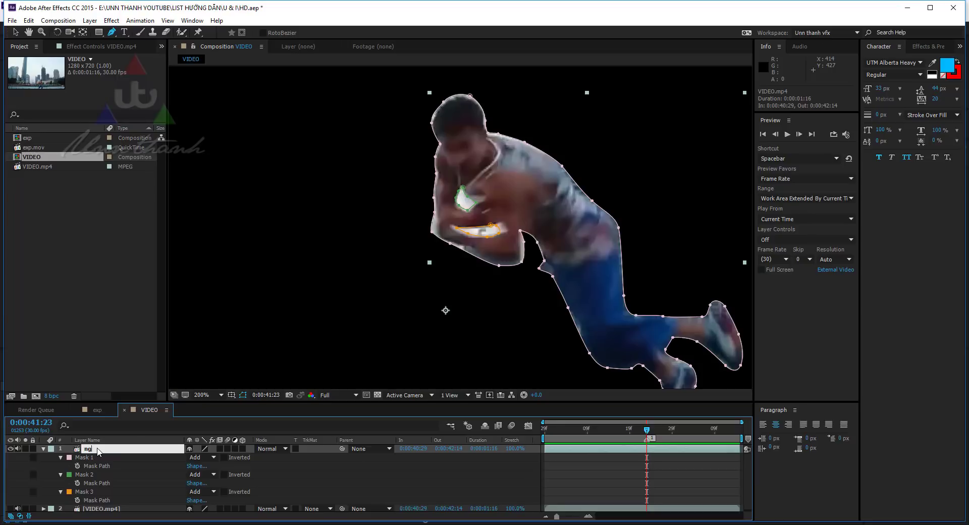
key(Return)
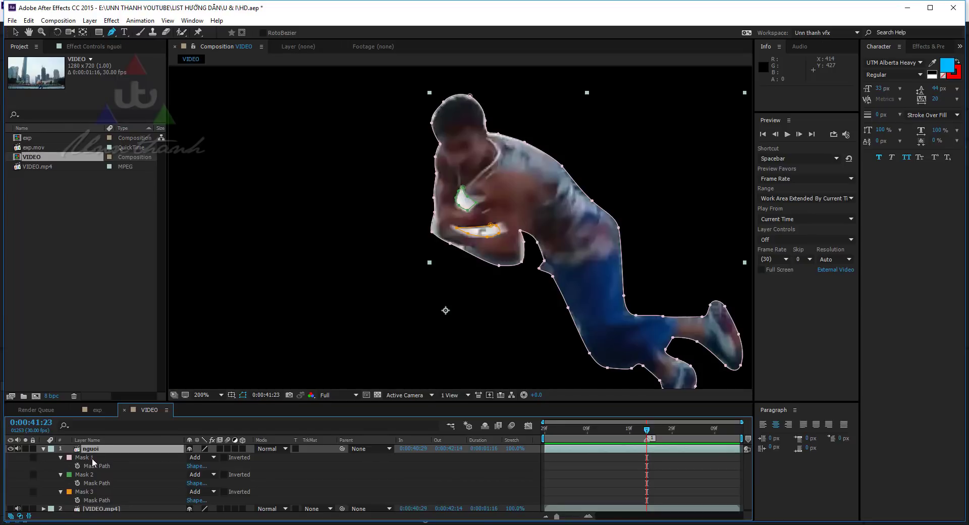
Set Mask 2 and Mask 3 to Subtract, hide mask outlines, and zoom to 100%.
click(89, 456)
shift+click(87, 473)
shift+click(88, 492)
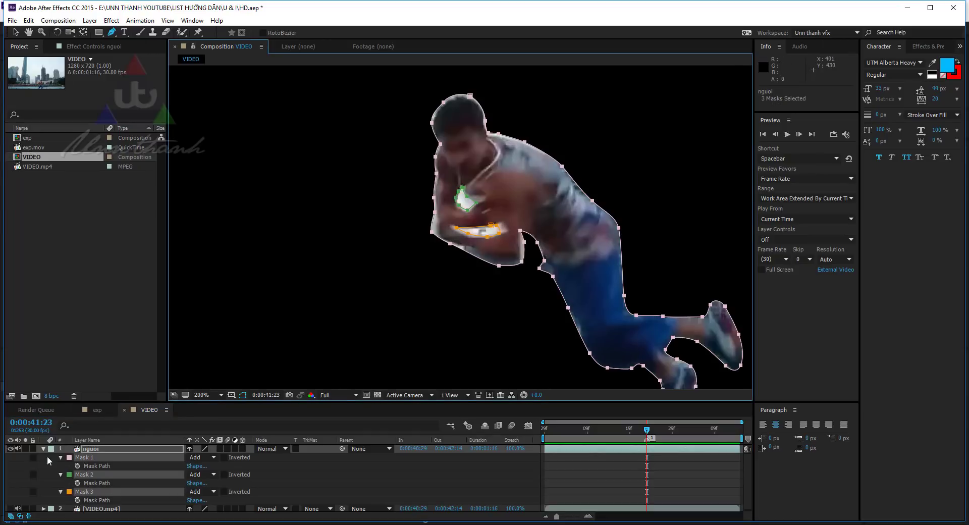
click(61, 474)
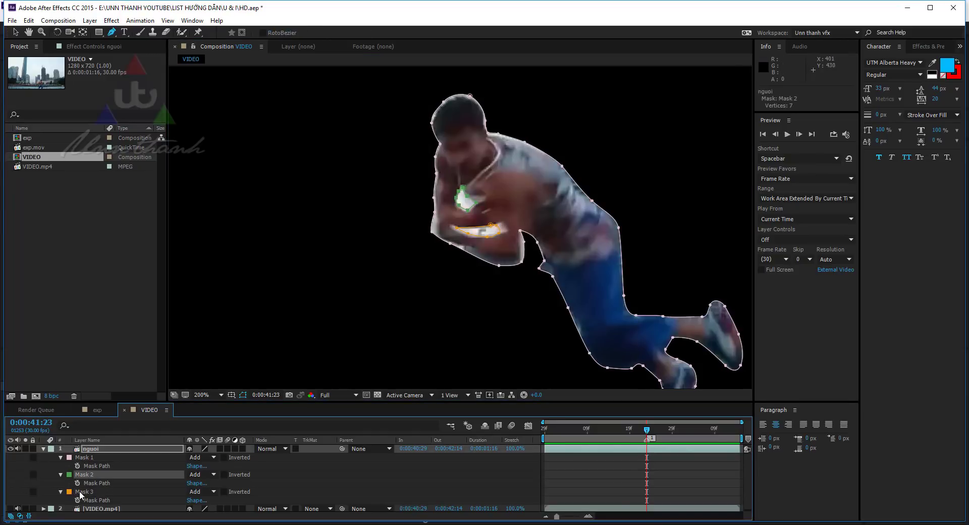
shift+click(80, 491)
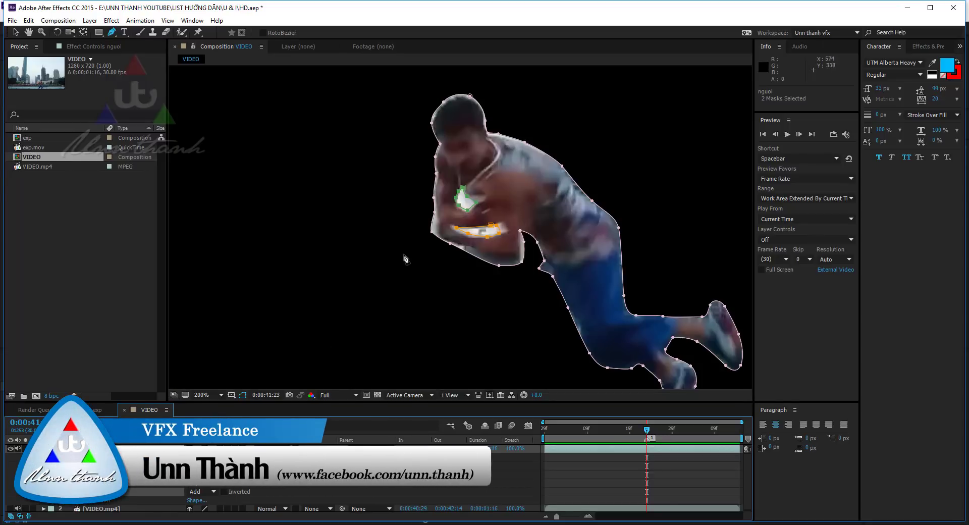
click(200, 474)
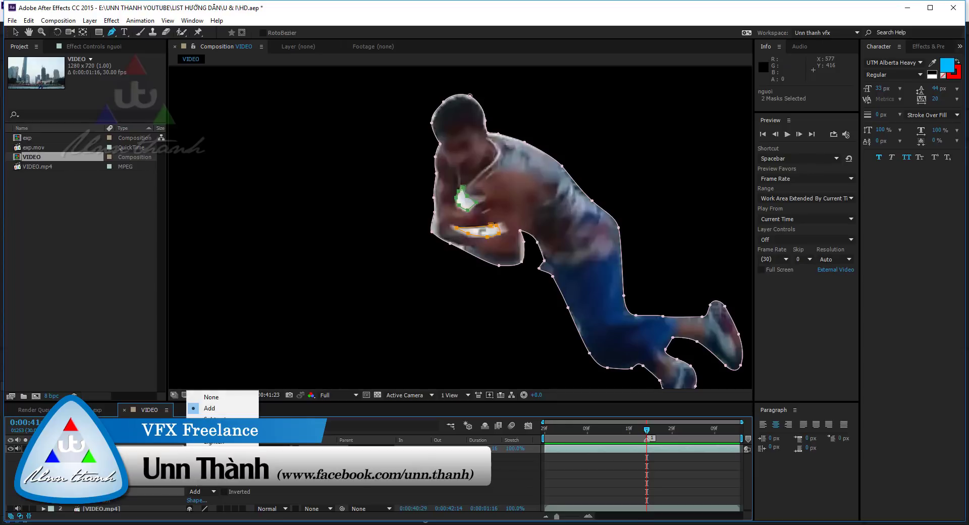
click(213, 418)
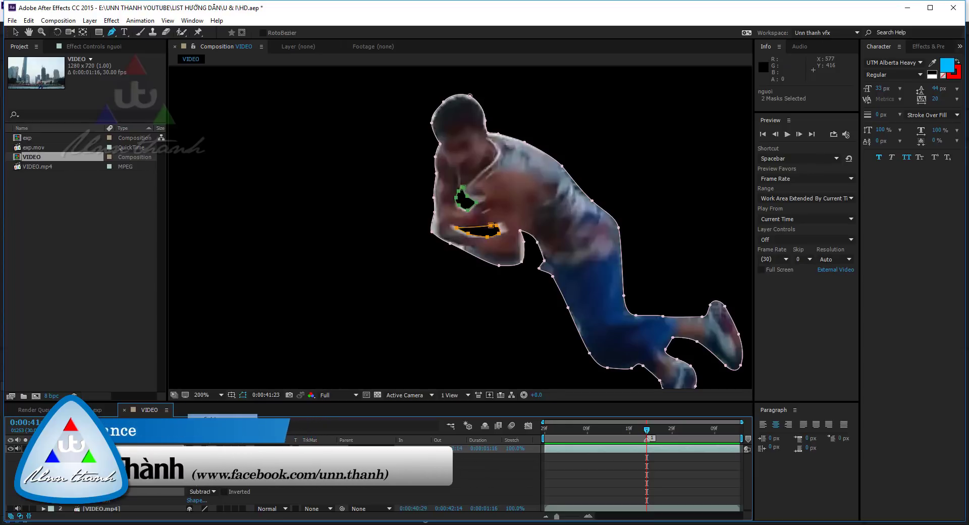
click(243, 395)
key(comma)
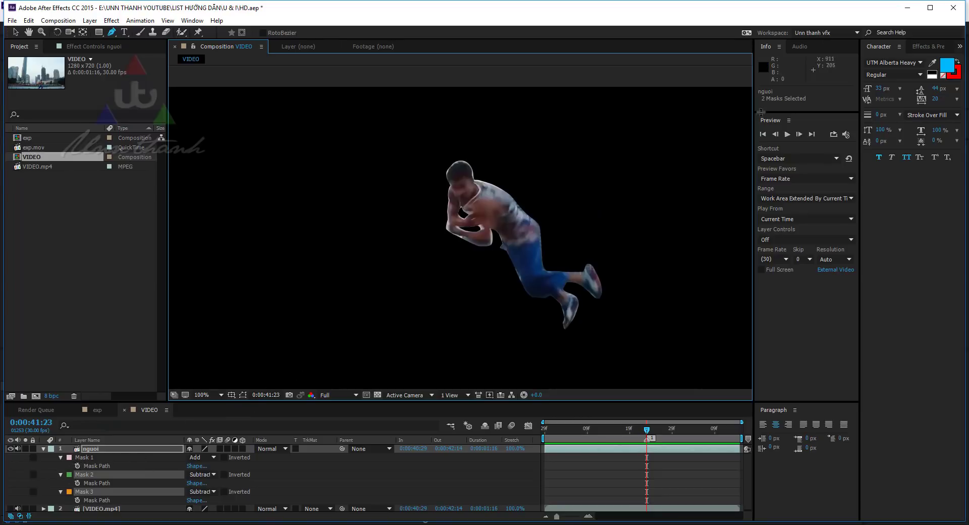
Select Masks 1–3 on the nguoi layer and reveal their Mask Feather property.
scroll(614, 200, up, 4)
scroll(628, 223, up, 2)
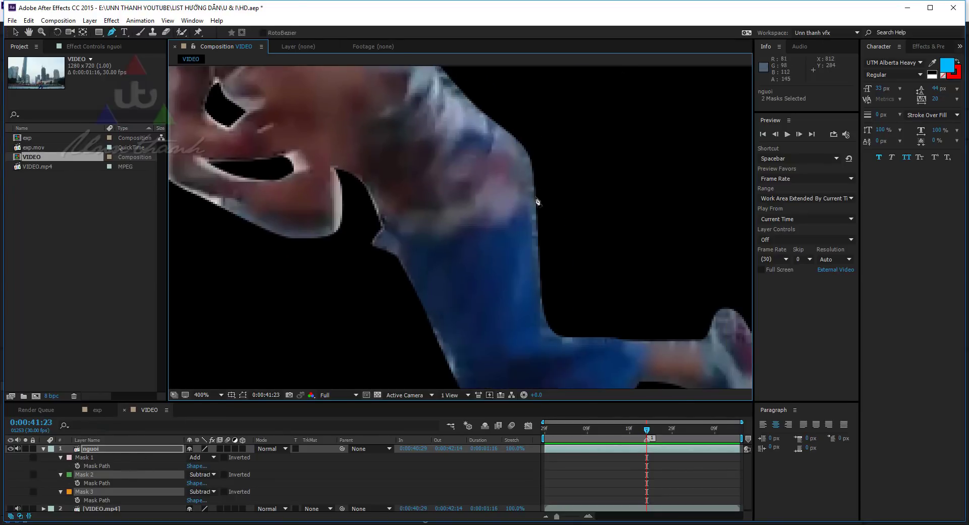
click(97, 458)
shift+click(94, 474)
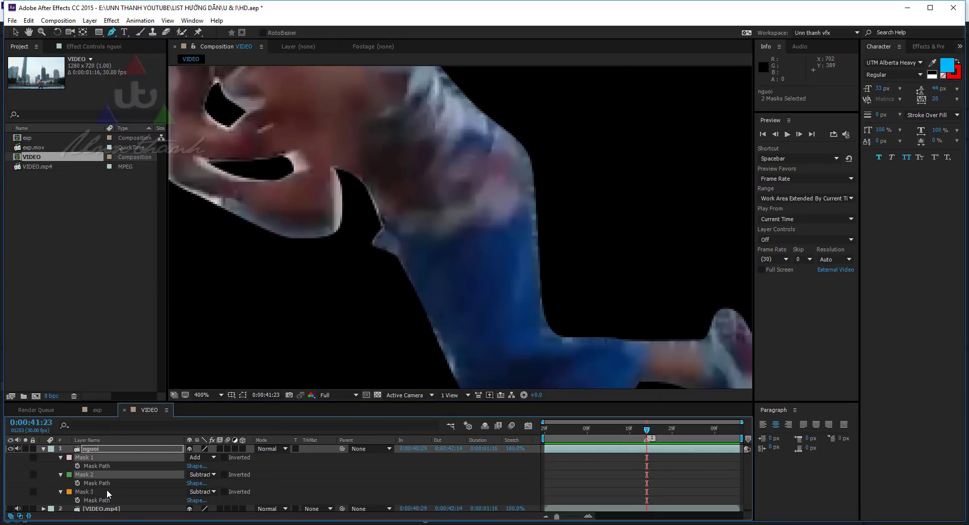
shift+click(89, 491)
key(f)
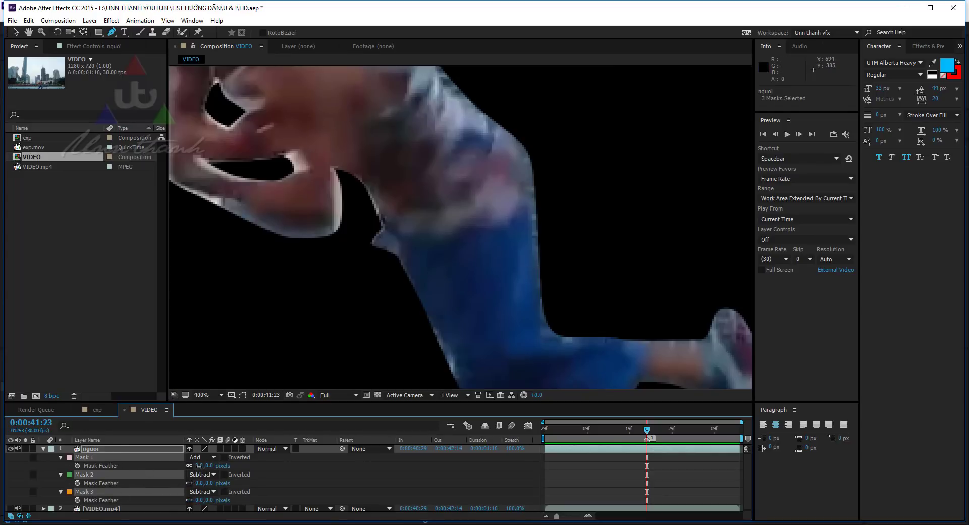
Set the feather of all three masks to 4 pixels.
drag(198, 465, 201, 465)
click(198, 465)
text(3)
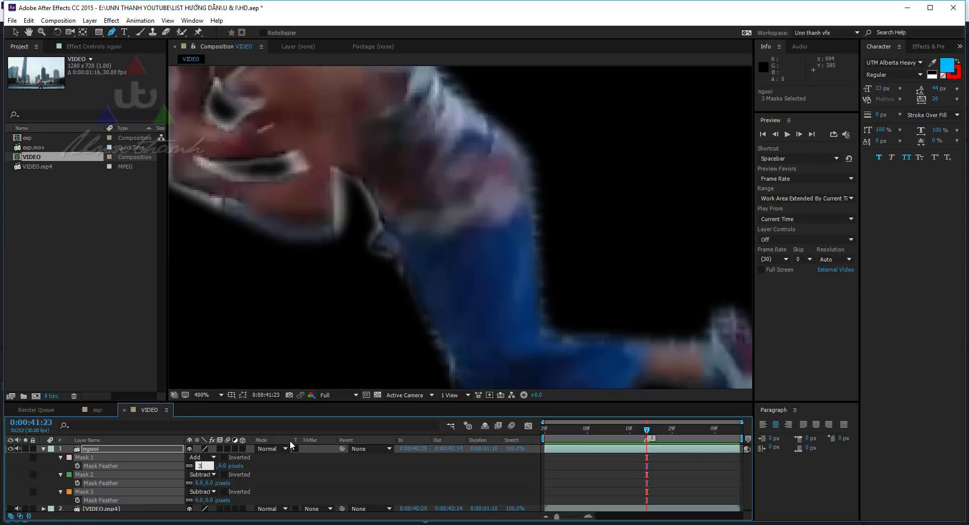
key(Return)
scroll(510, 245, down, 2)
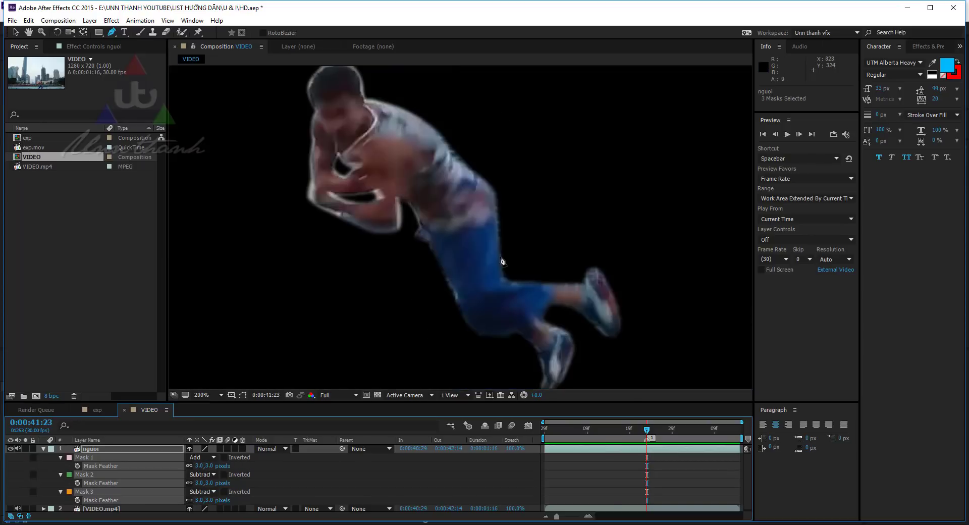
text(4)
key(Return)
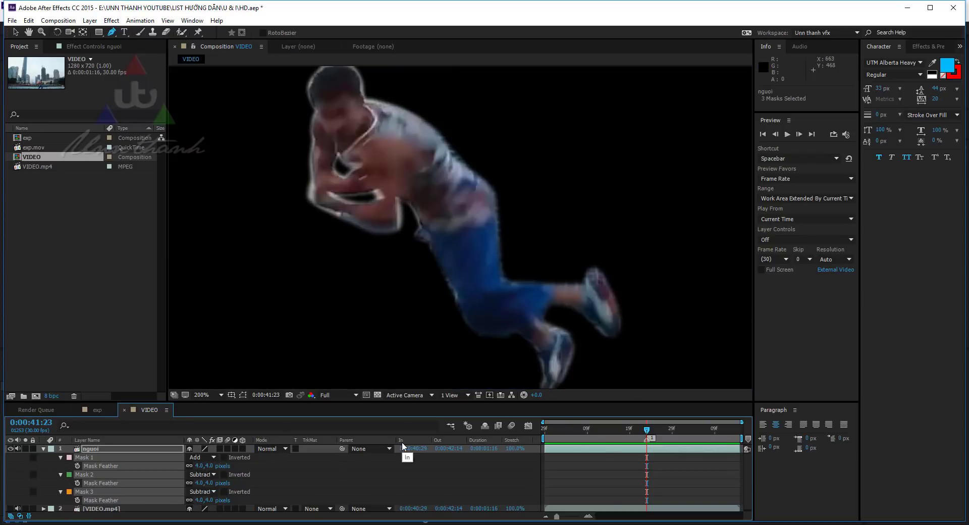
scroll(401, 248, down, 1)
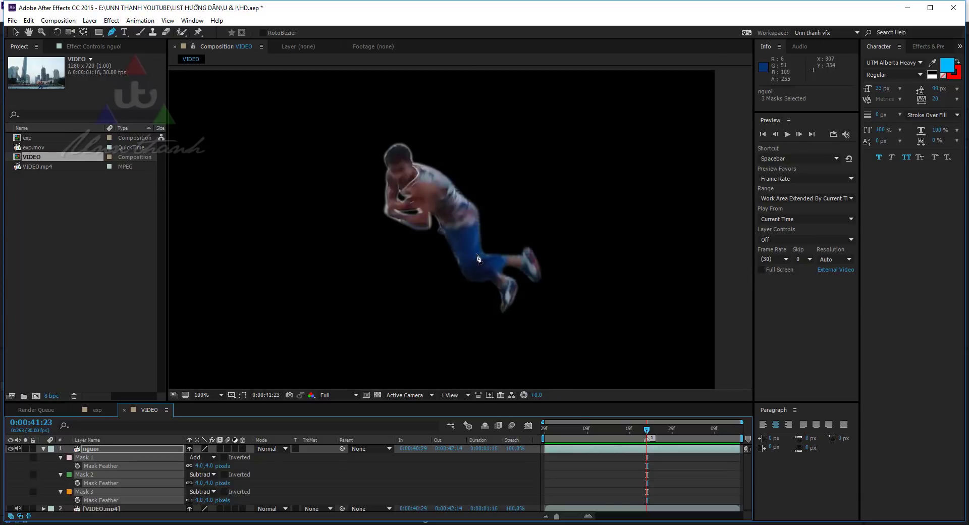
scroll(415, 248, down, 1)
Collapse nguoi, show the VIDEO.mp4 layer underneath, then preview and scrub to about 0:00:41:11.
key(space)
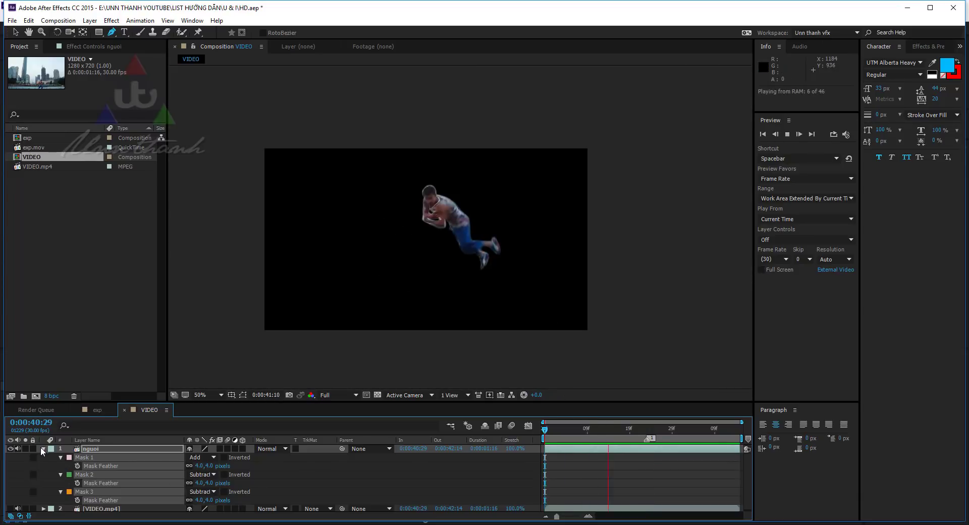
click(43, 449)
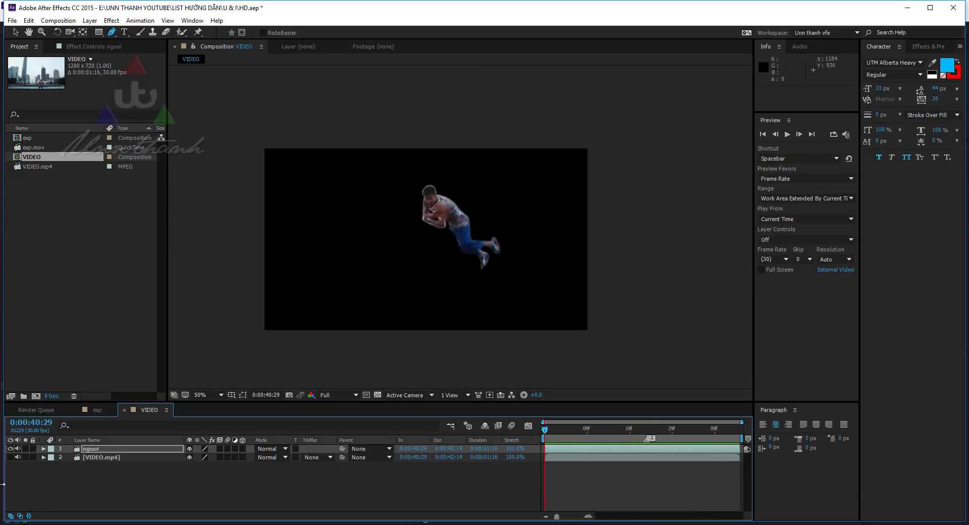
click(10, 457)
key(space)
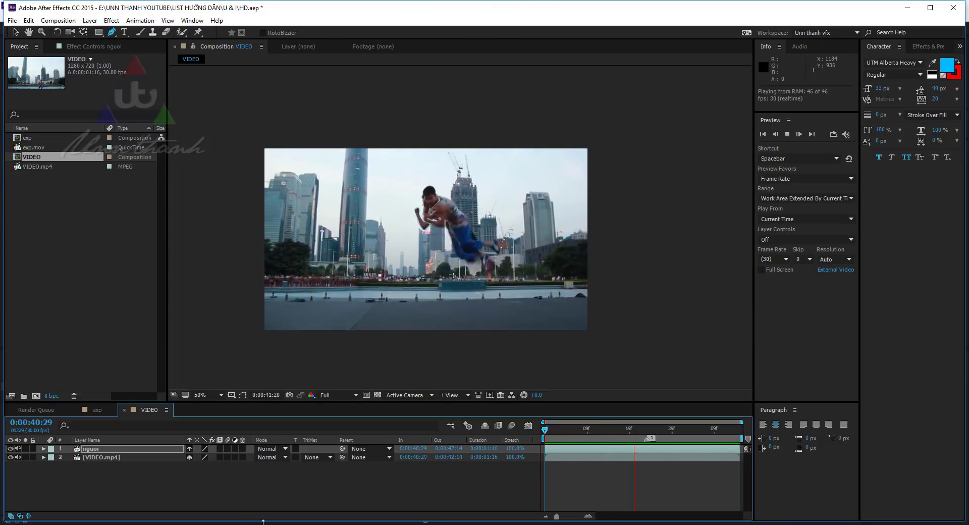
key(space)
drag(616, 430, 532, 437)
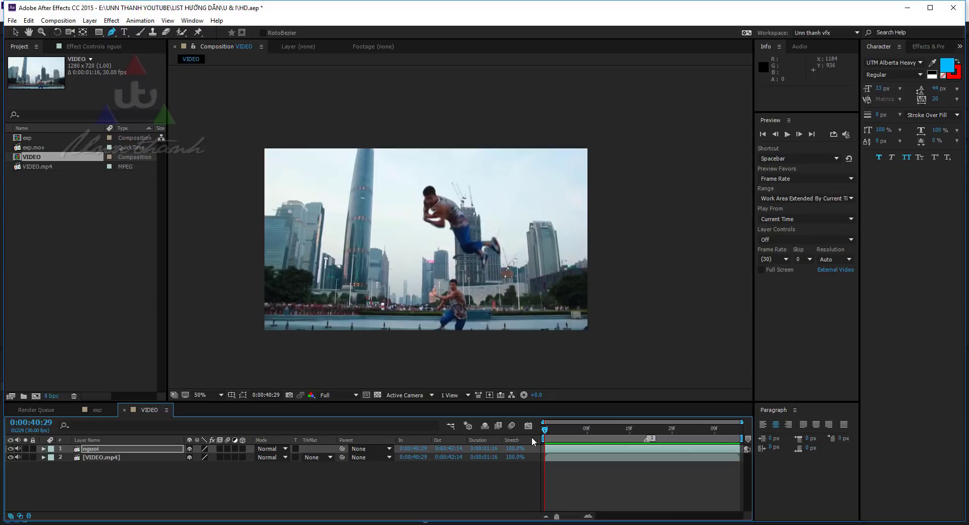
drag(532, 439, 647, 442)
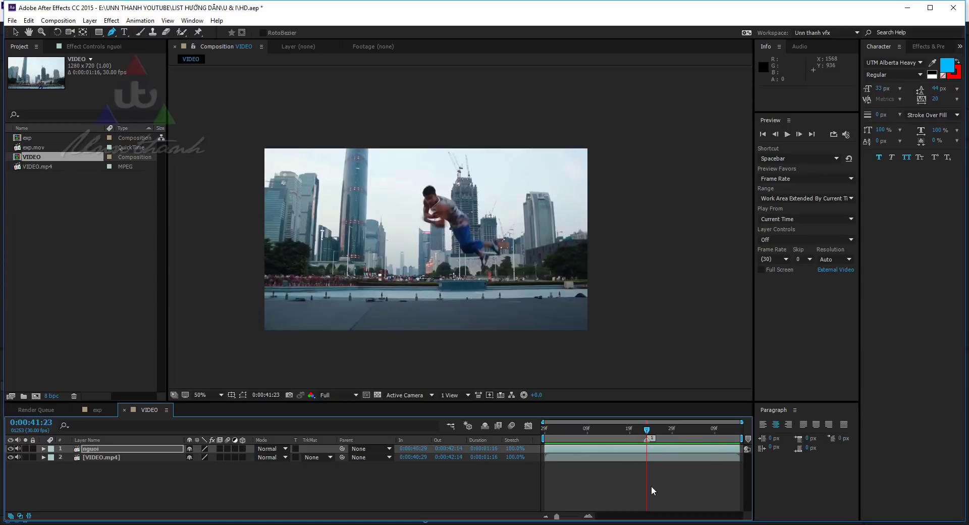
Trim the nguoi layer's out point to end at about 0:00:41:23.
click(658, 447)
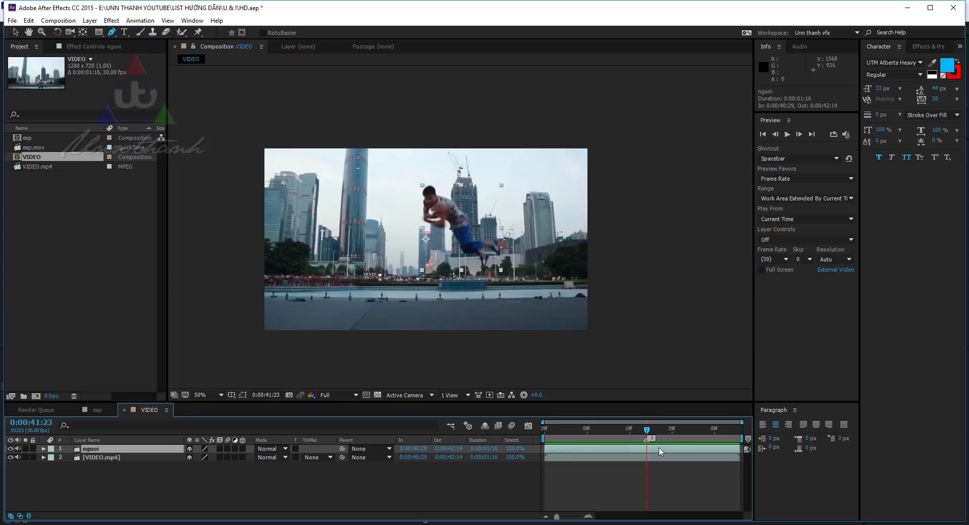
key(alt+bracketright)
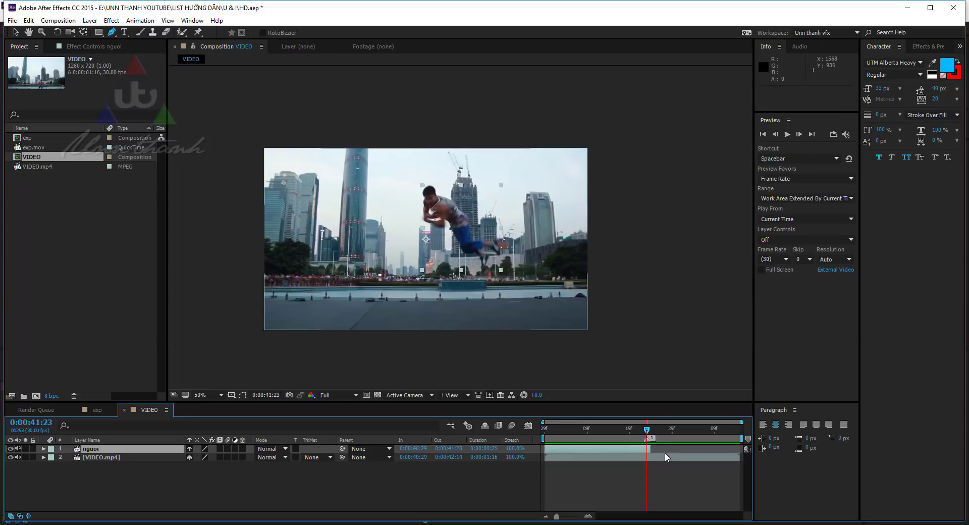
drag(651, 447, 649, 449)
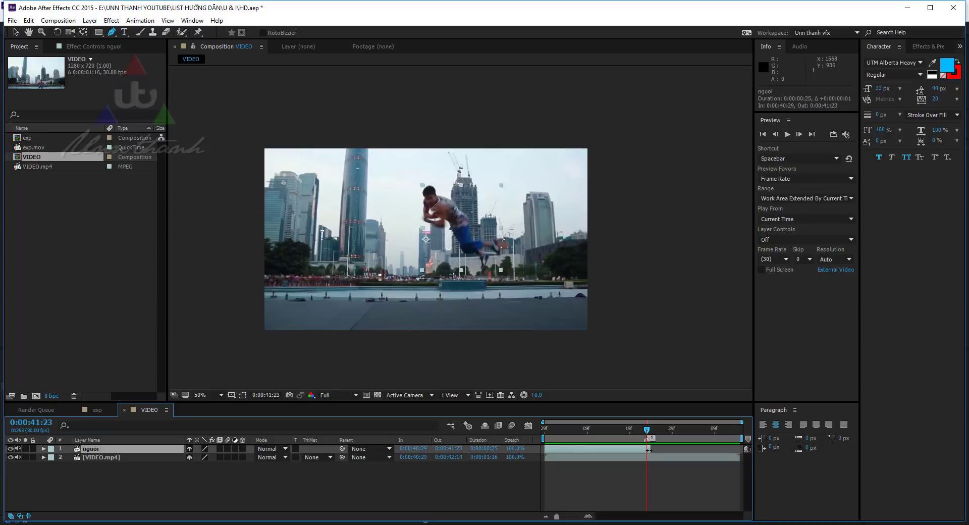
Preview the composite with the trimmed clone, then bring up the exp composition.
key(space)
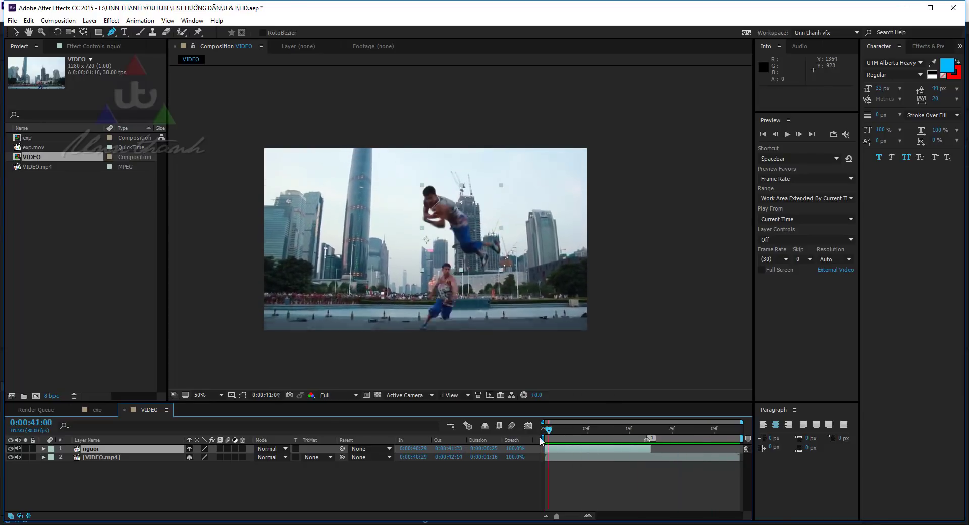
key(space)
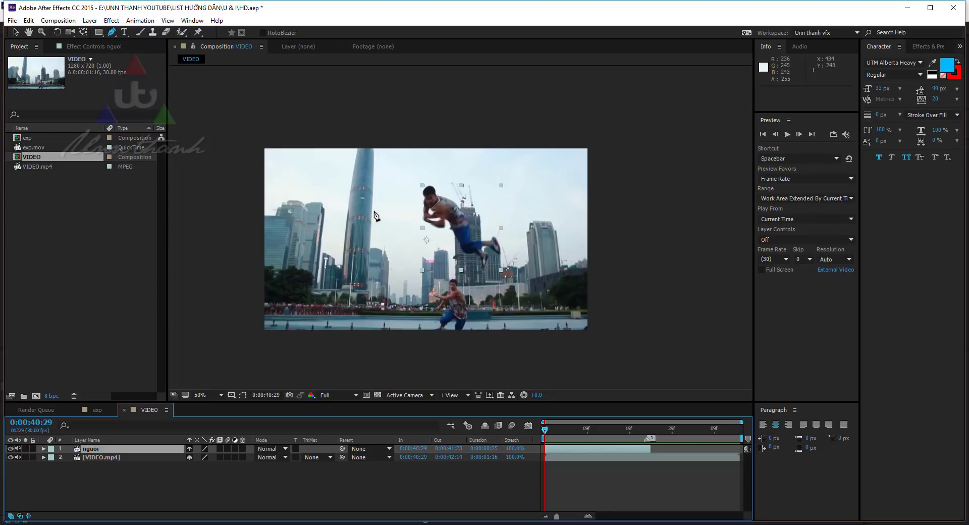
click(95, 409)
Compare previews of exp and VIDEO, then open VIDEO.mp4 from the first frame in its layer viewer.
key(space)
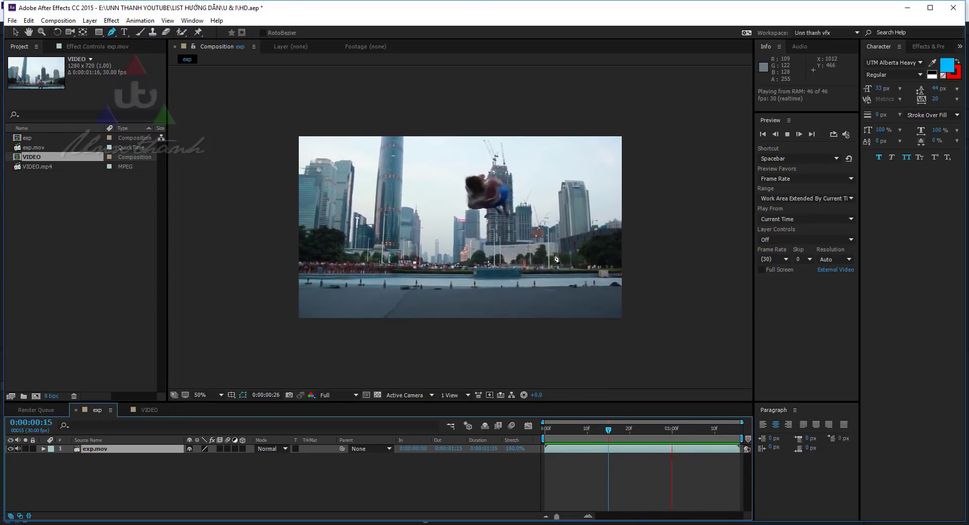
key(space)
click(151, 410)
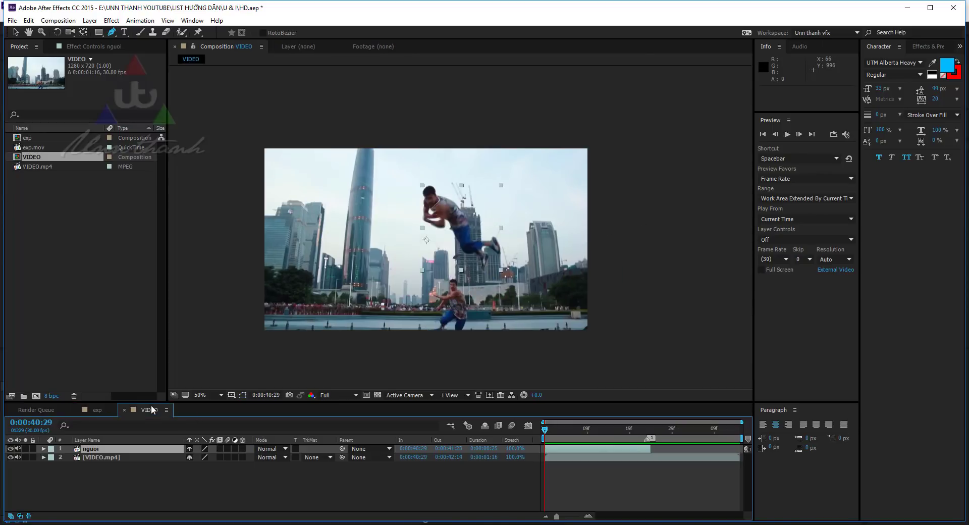
key(space)
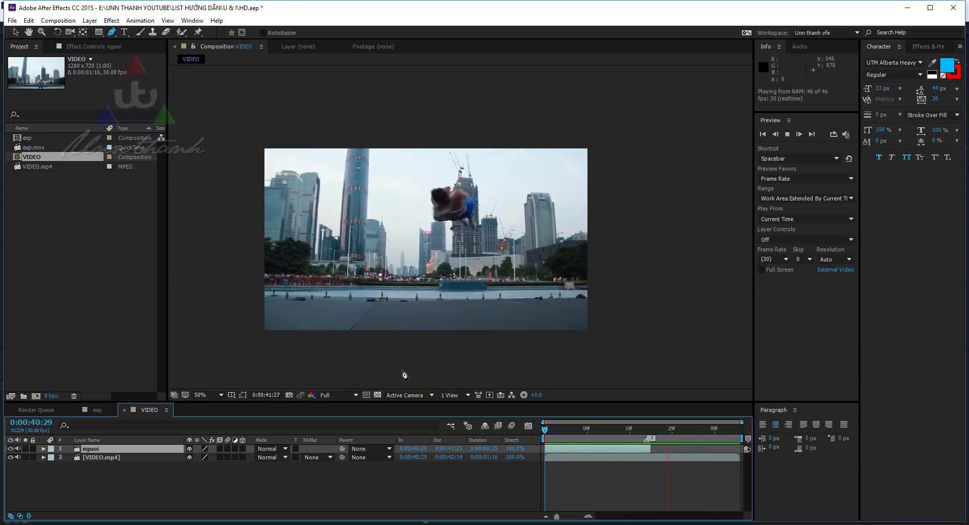
key(space)
drag(550, 430, 478, 444)
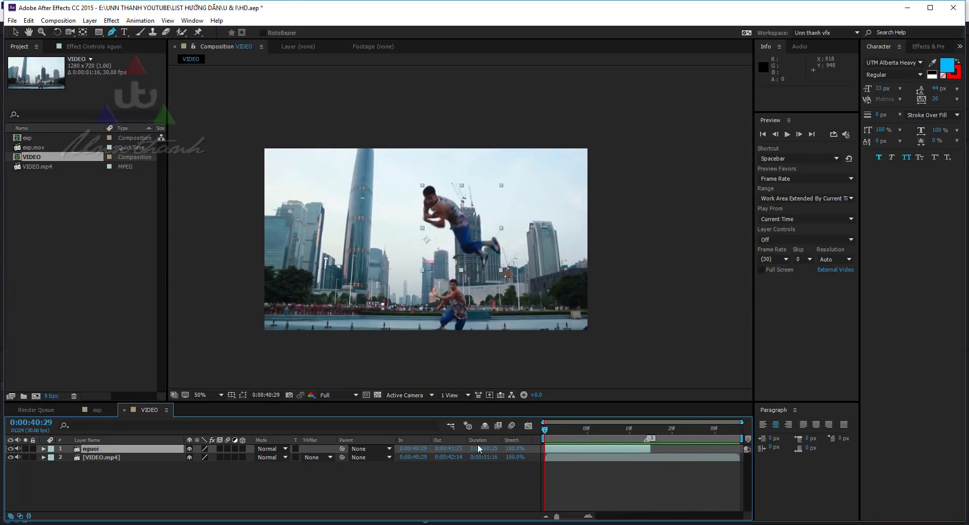
double_click(108, 455)
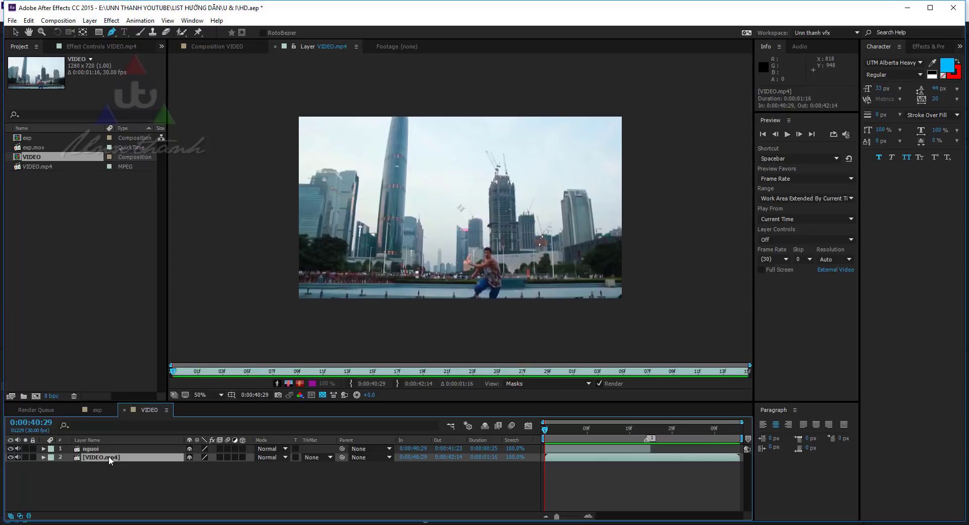
Apply the 3D Camera Tracker to VIDEO.mp4 and watch the composition view while it analyzes.
right_click(109, 457)
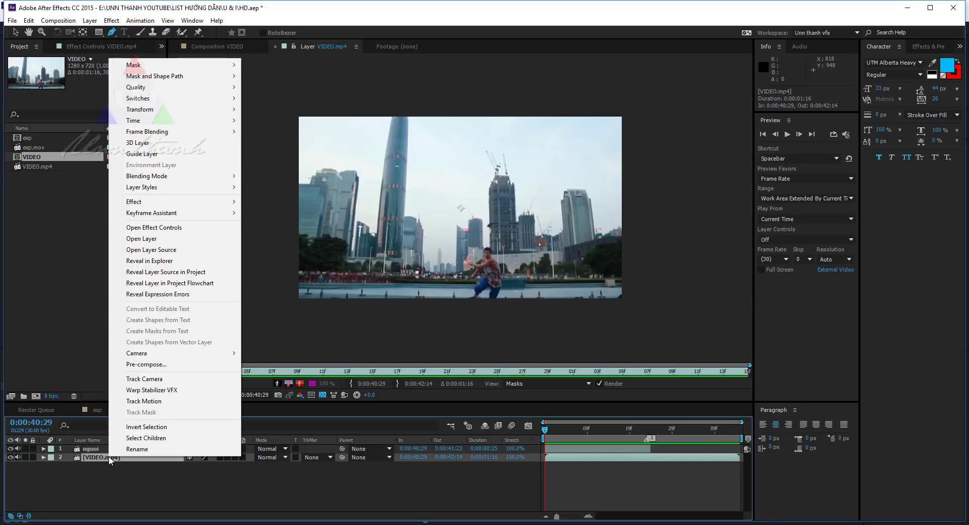
click(149, 379)
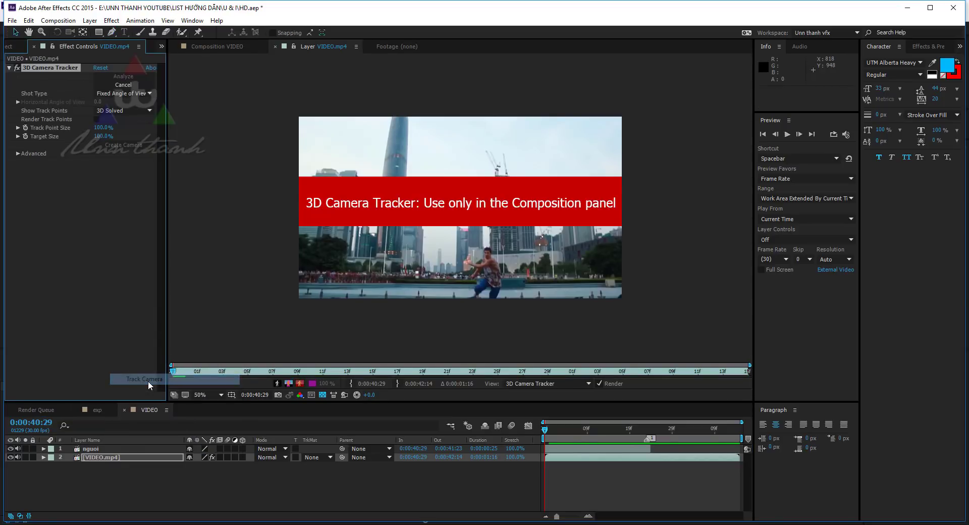
click(211, 46)
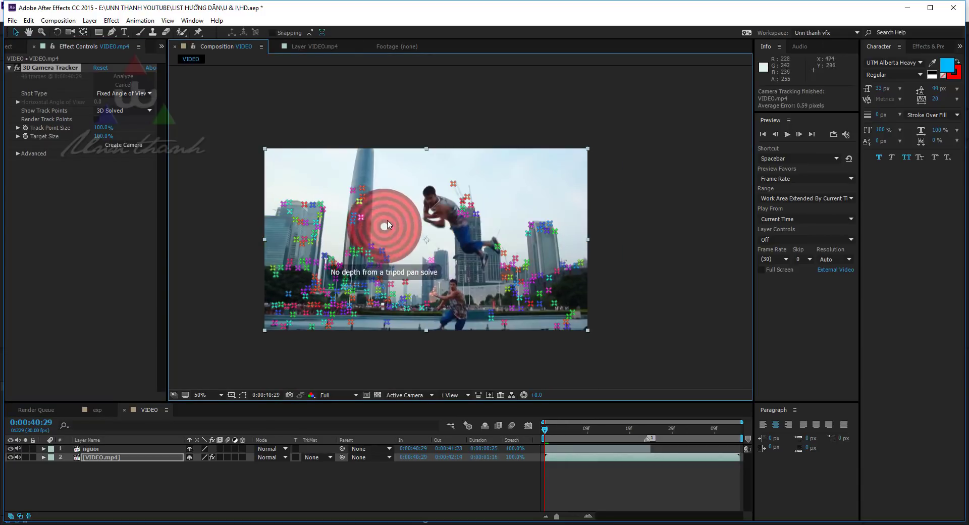
drag(544, 429, 659, 432)
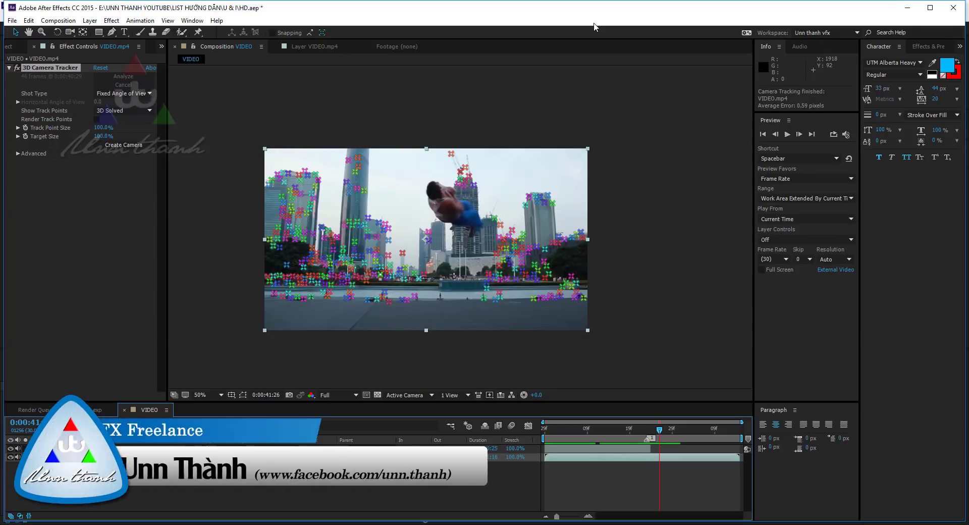
Preview the tracked footage from 0:00:40:29, then create a 3D Tracker Camera from the solve.
key(space)
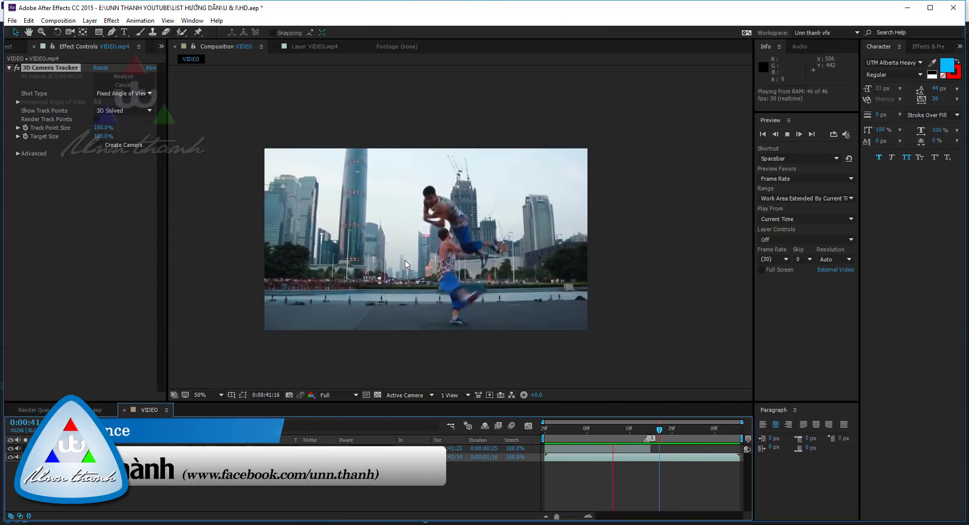
key(space)
key(Home)
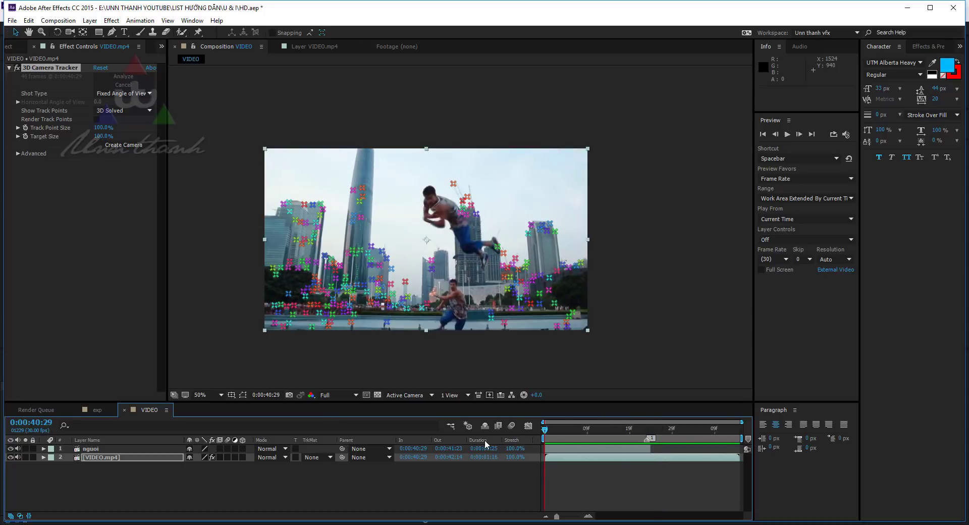
key(space)
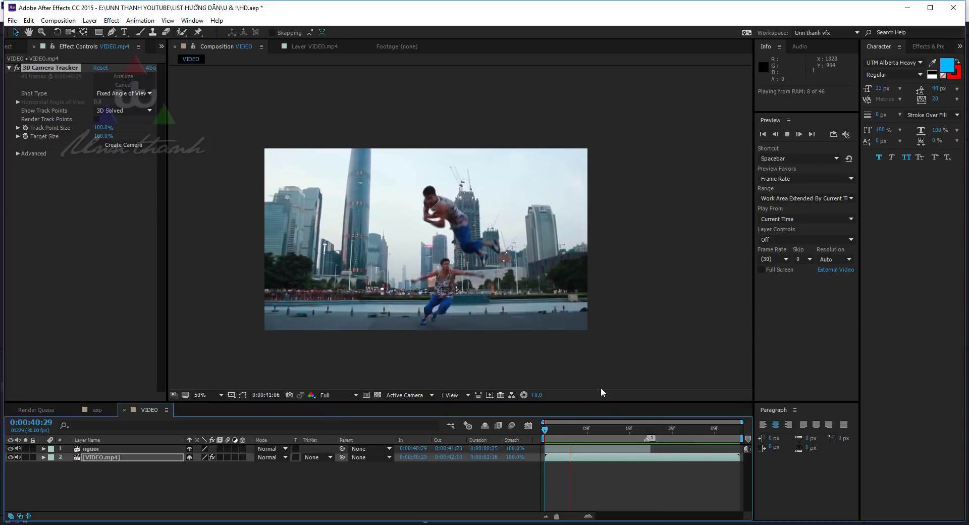
key(space)
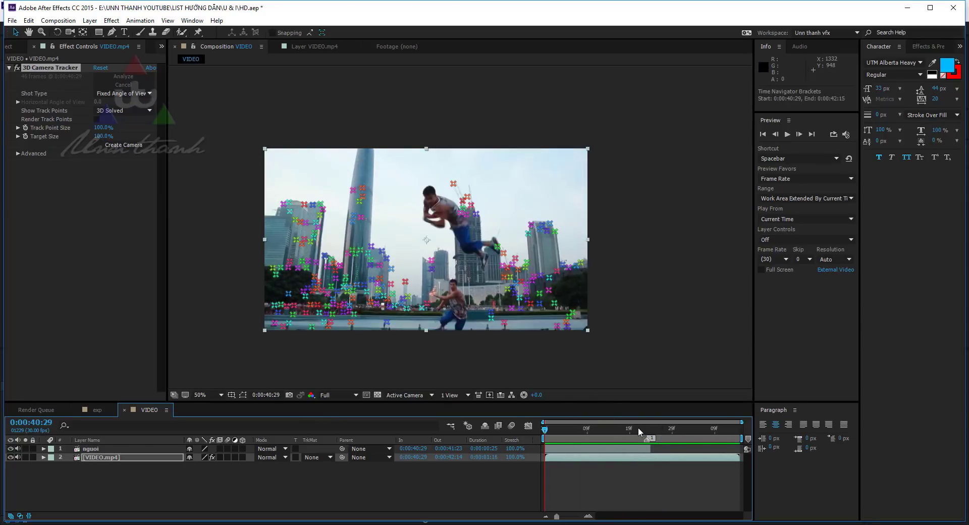
drag(619, 429, 650, 429)
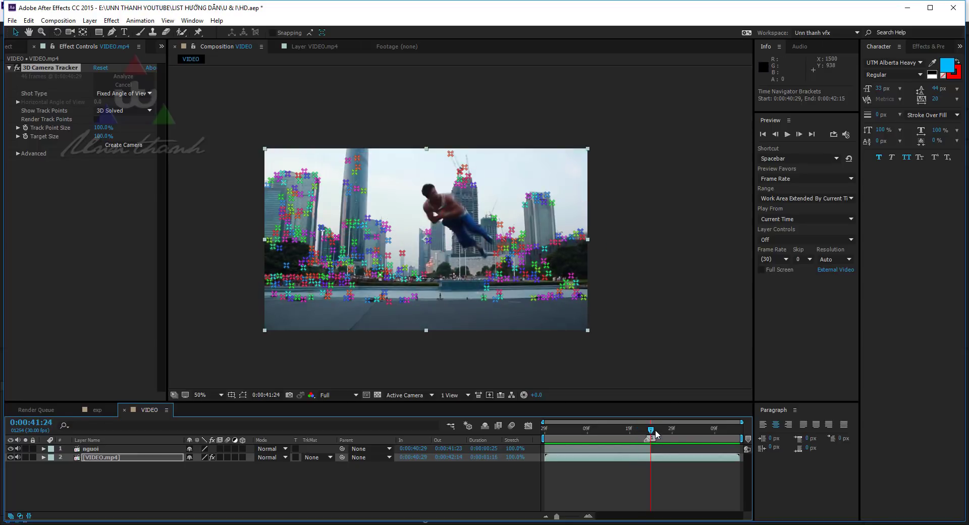
drag(655, 429, 546, 435)
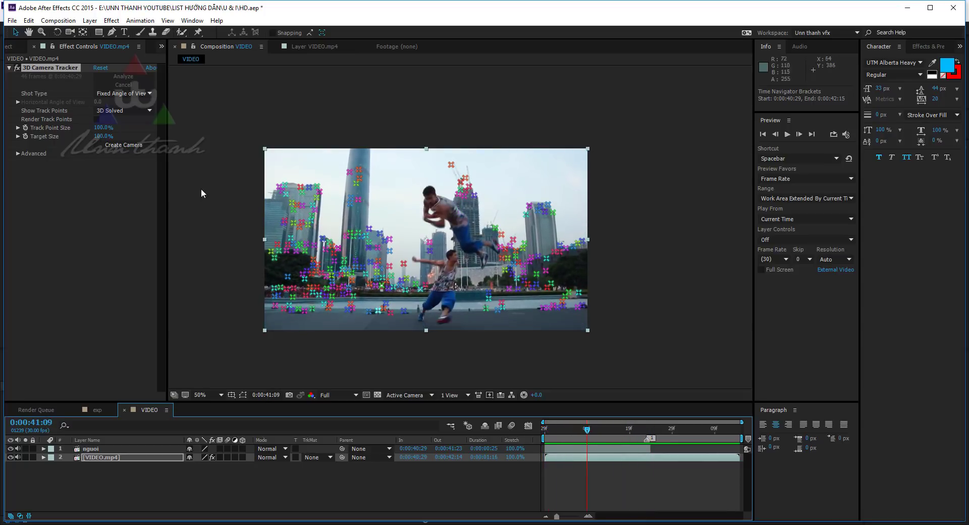
click(129, 145)
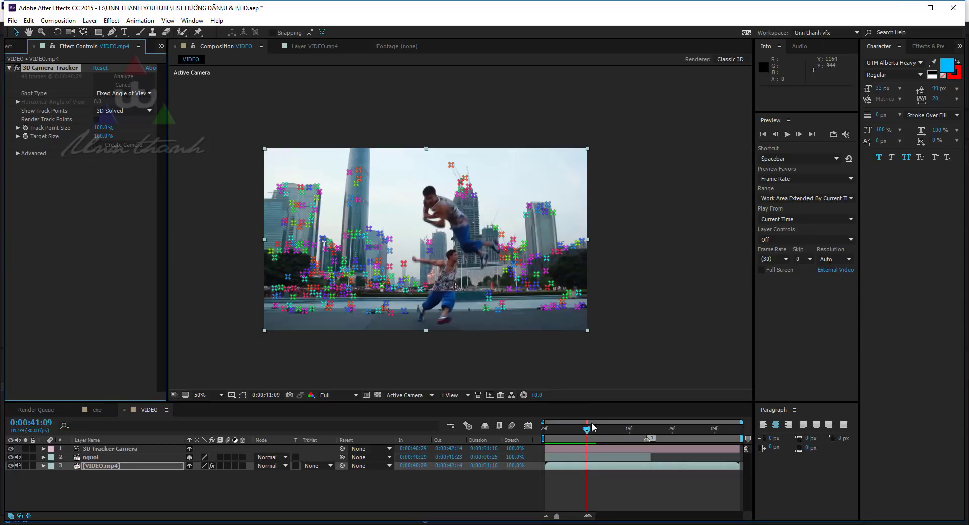
drag(589, 428, 531, 435)
key(space)
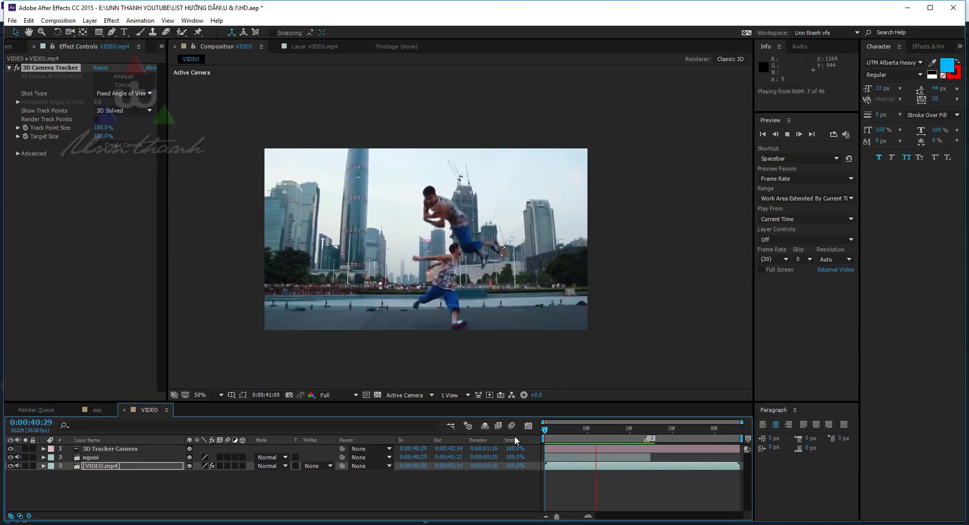
key(space)
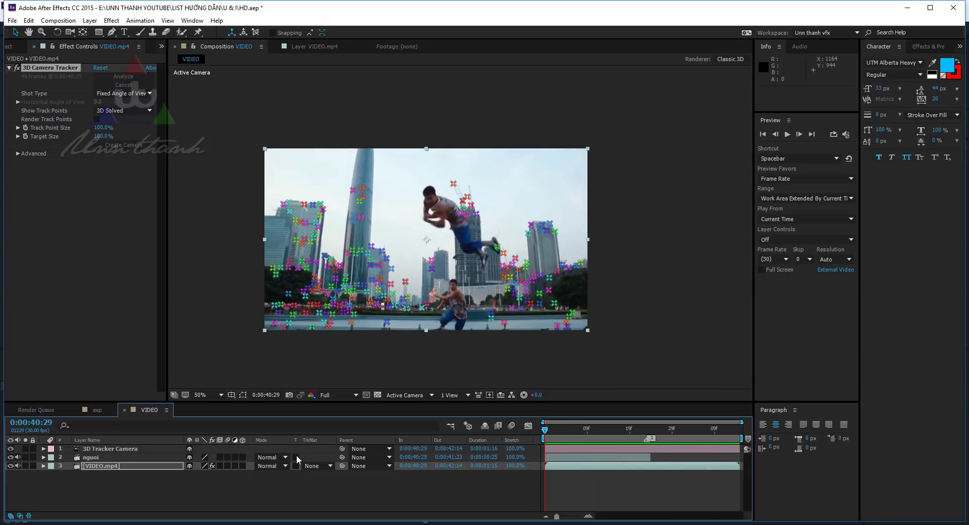
click(184, 497)
click(93, 458)
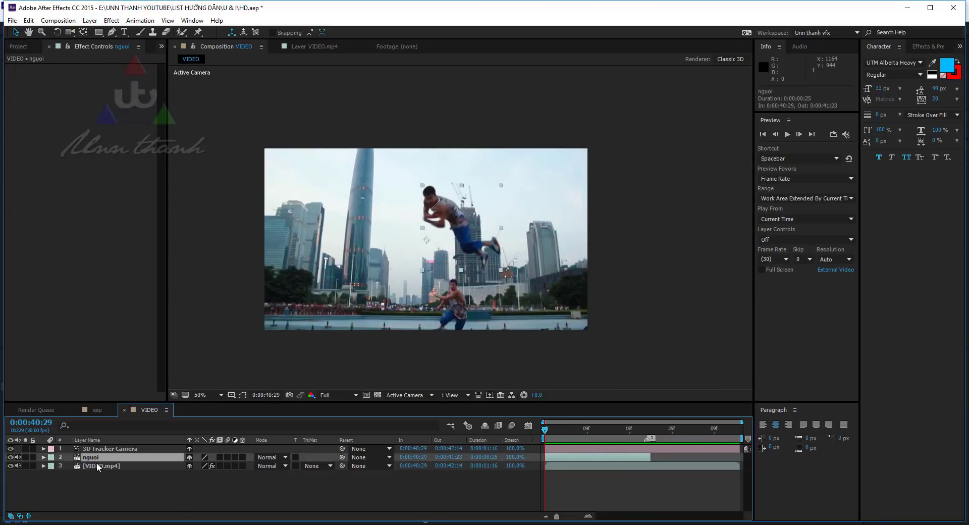
Make the nguoi layer 3D and preview the clone several times.
click(242, 456)
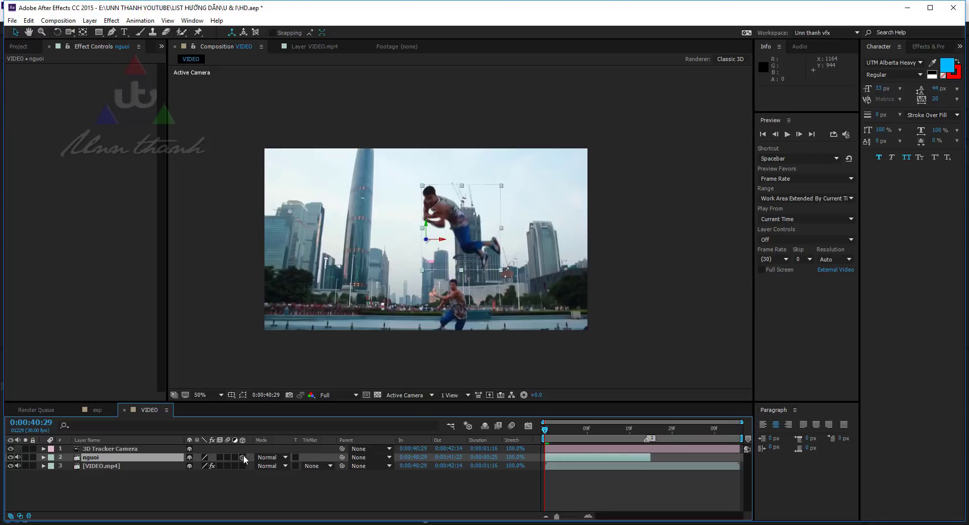
key(space)
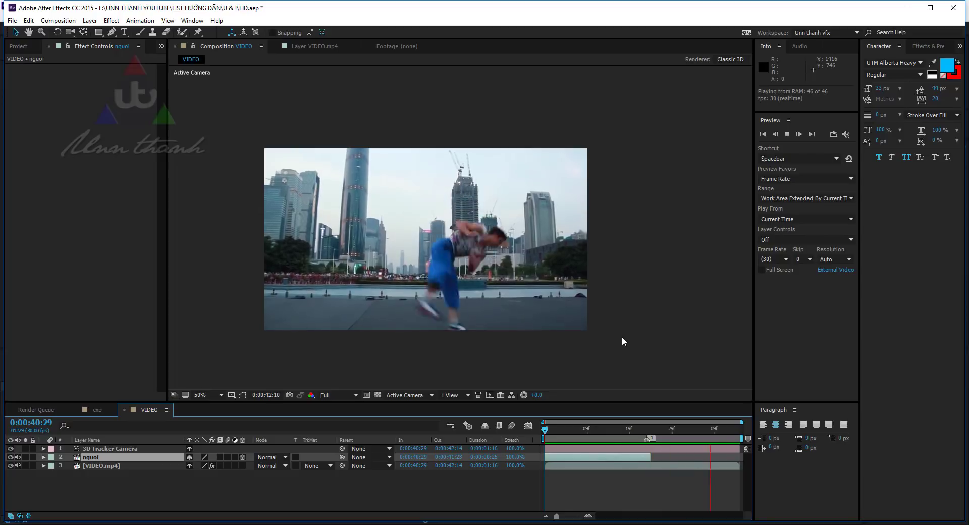
key(space)
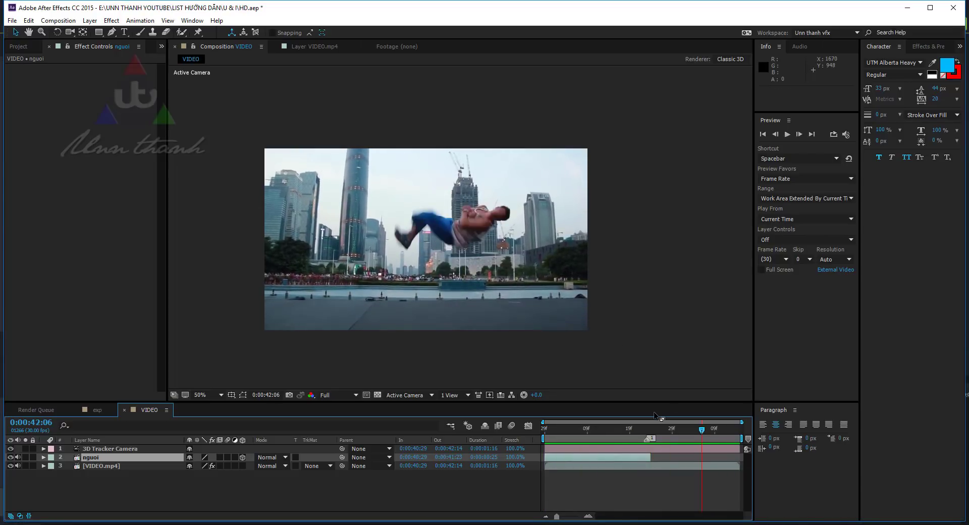
key(space)
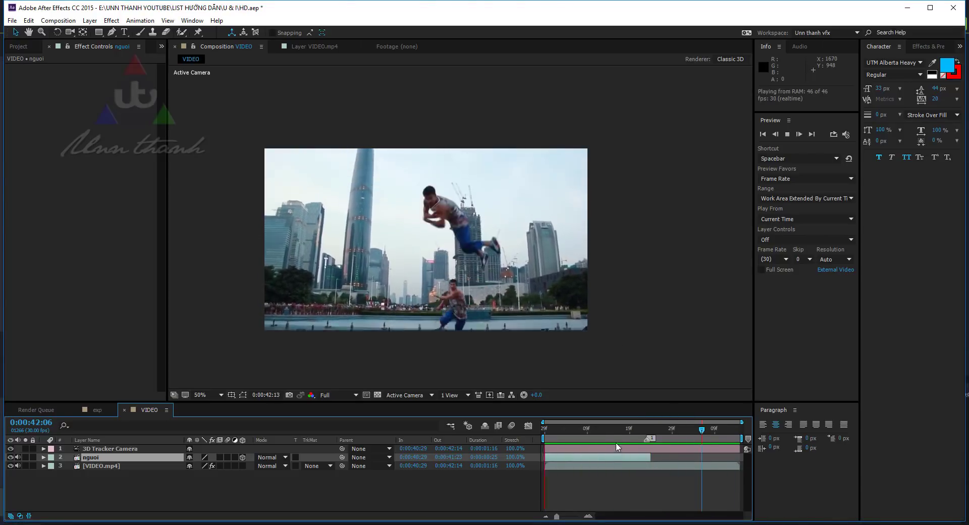
key(space)
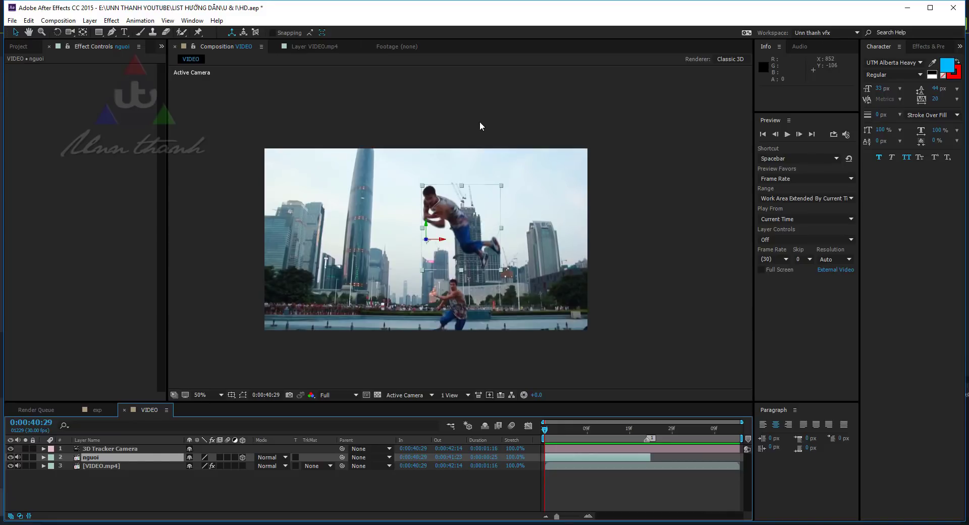
key(space)
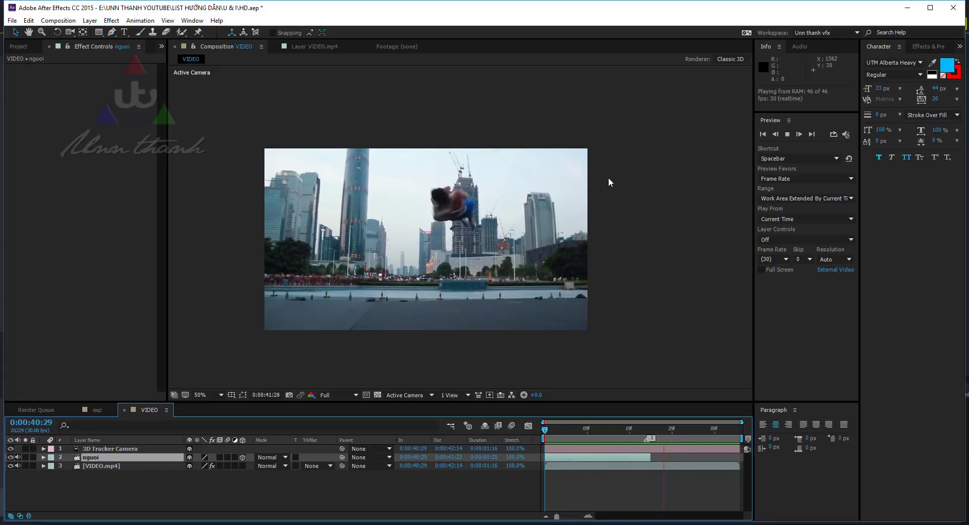
key(space)
Inspect the clone magnified at 0:00:41:23, replay, then return to the first frame.
drag(628, 427, 646, 430)
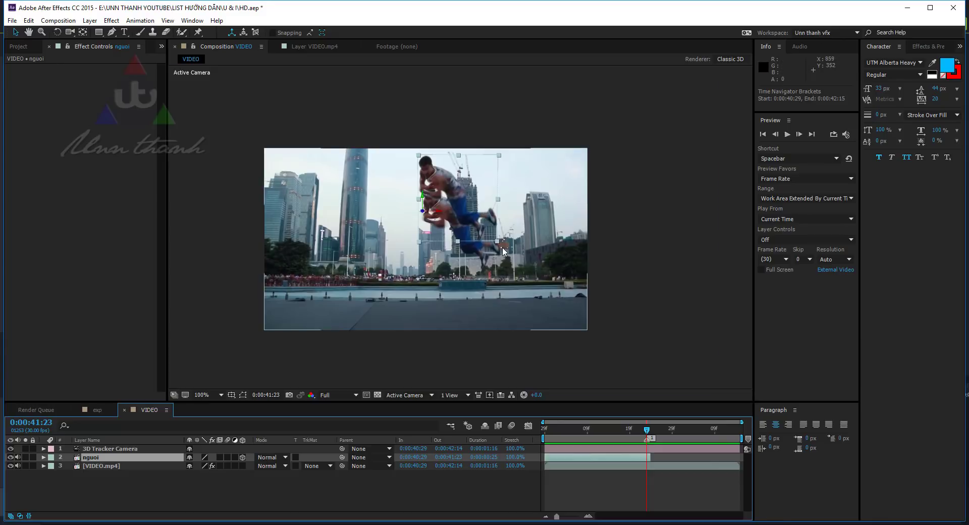
key(slash)
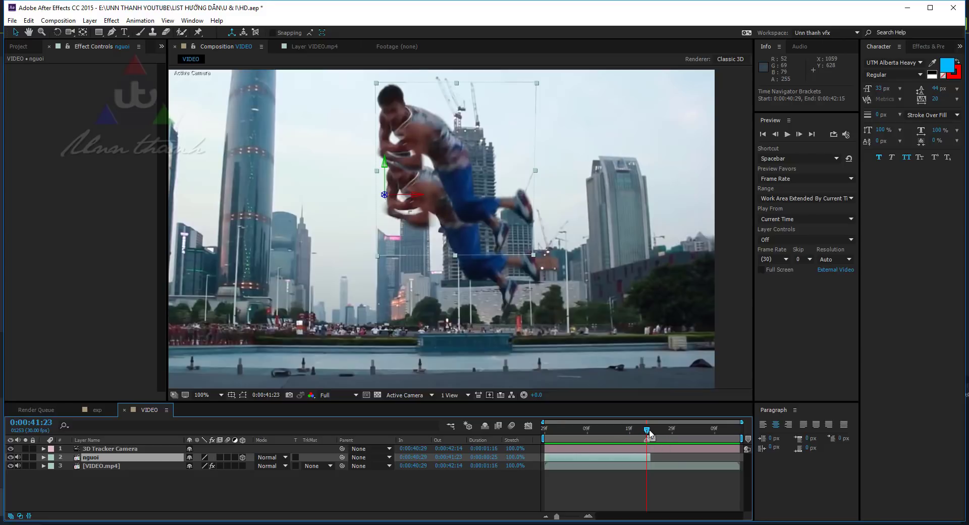
key(space)
key(comma)
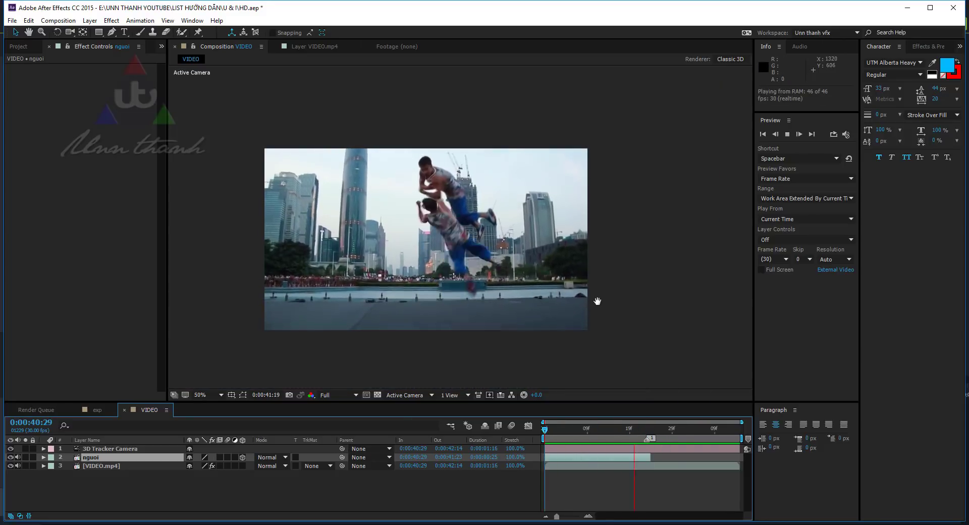
key(space)
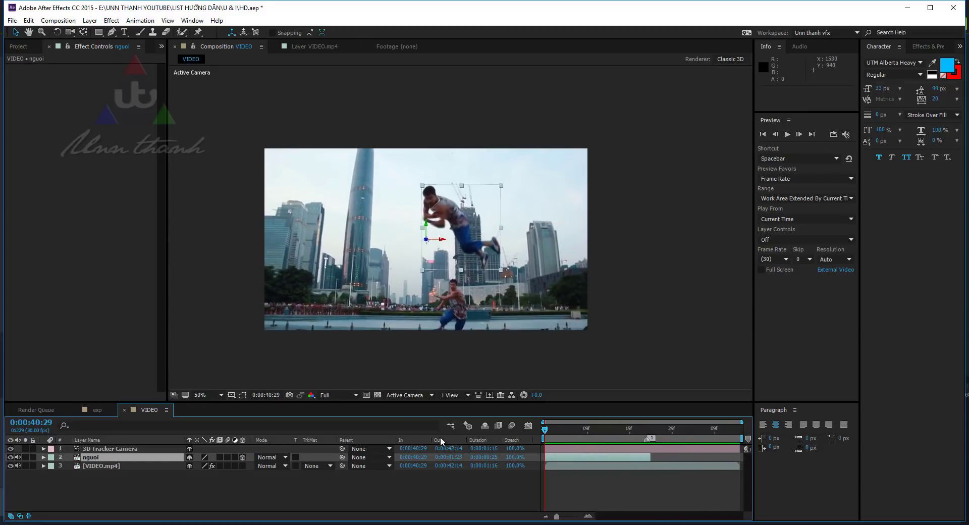
drag(631, 438, 608, 435)
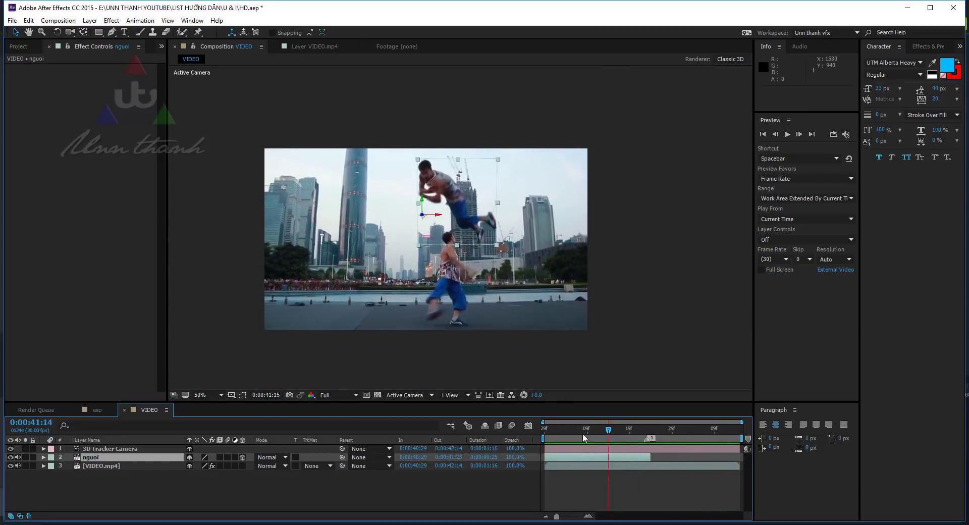
key(Home)
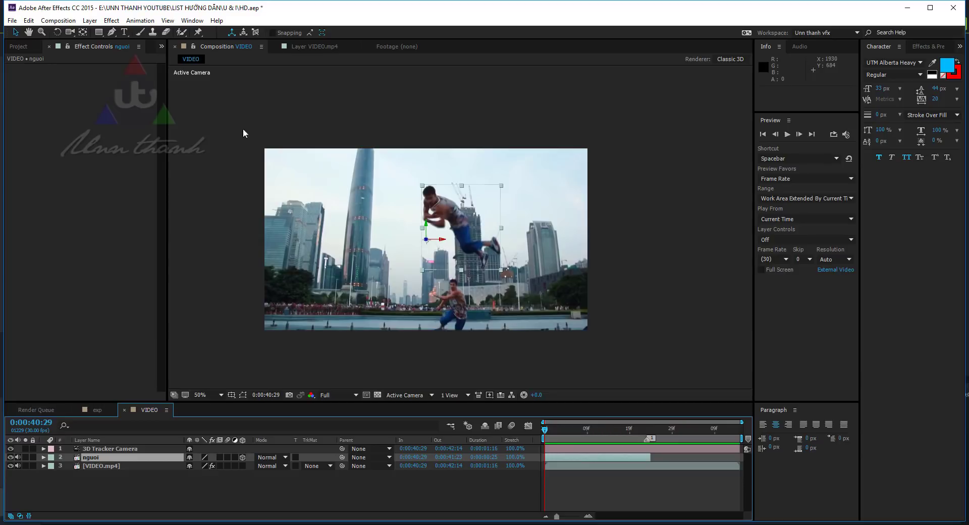
Deselect and reselect the nguoi layer.
click(86, 472)
click(92, 456)
click(98, 499)
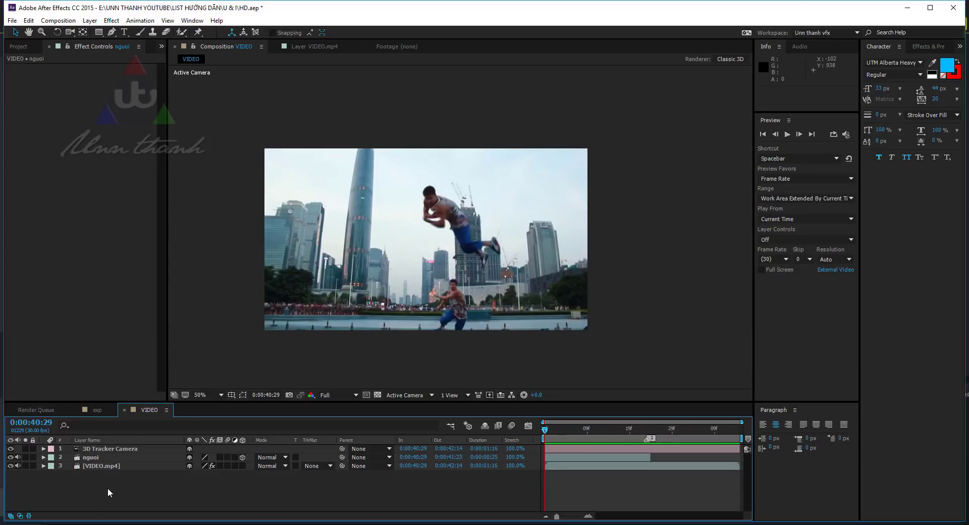
click(99, 459)
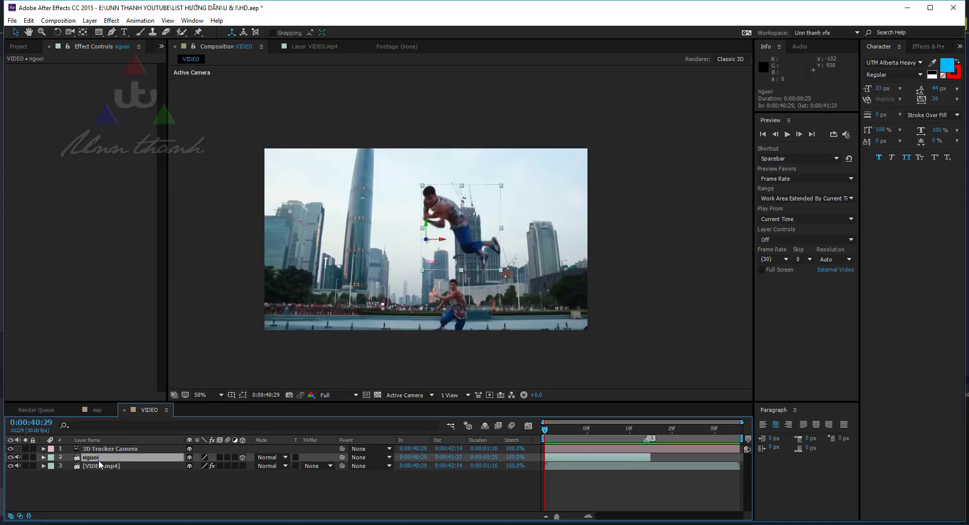
Pre-compose nguoi into nguoi Comp 1, moving all attributes, and preview the result.
key(ctrl+shift+c)
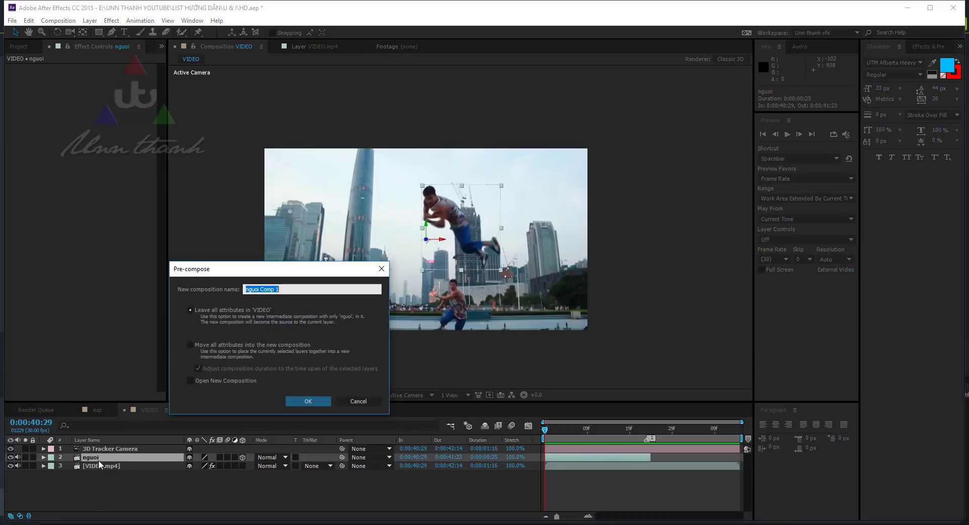
click(204, 346)
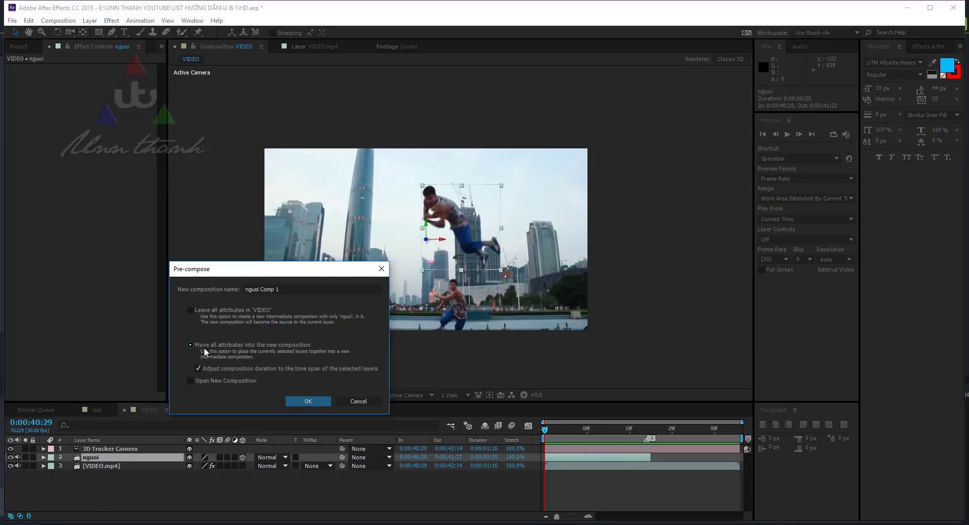
click(308, 401)
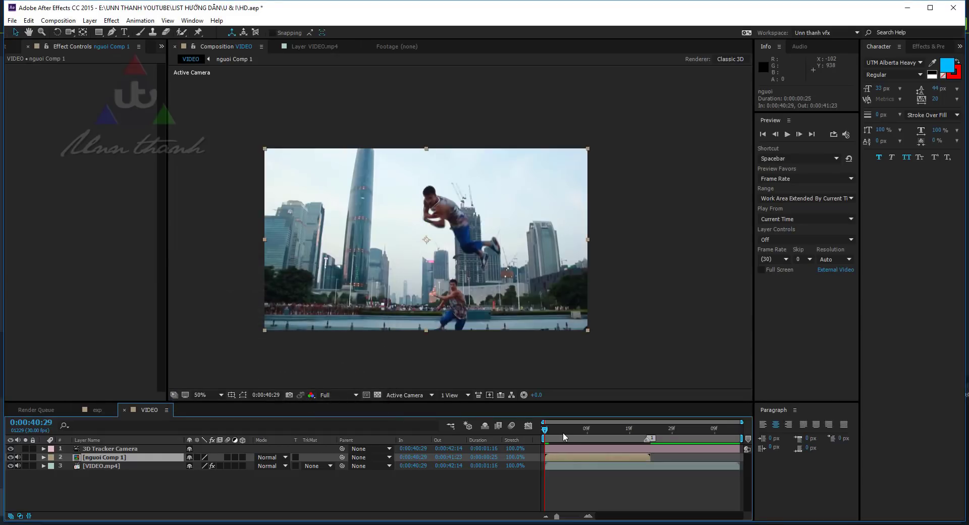
key(space)
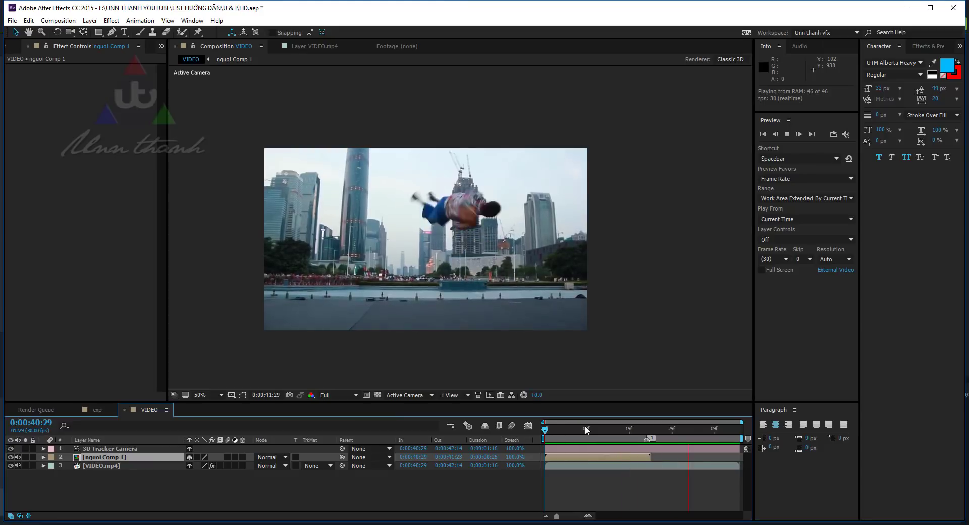
key(space)
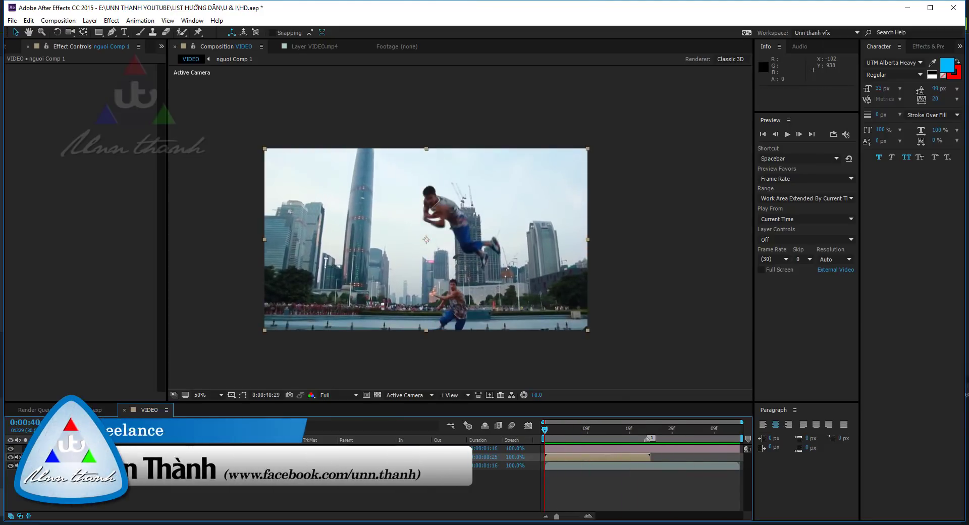
key(space)
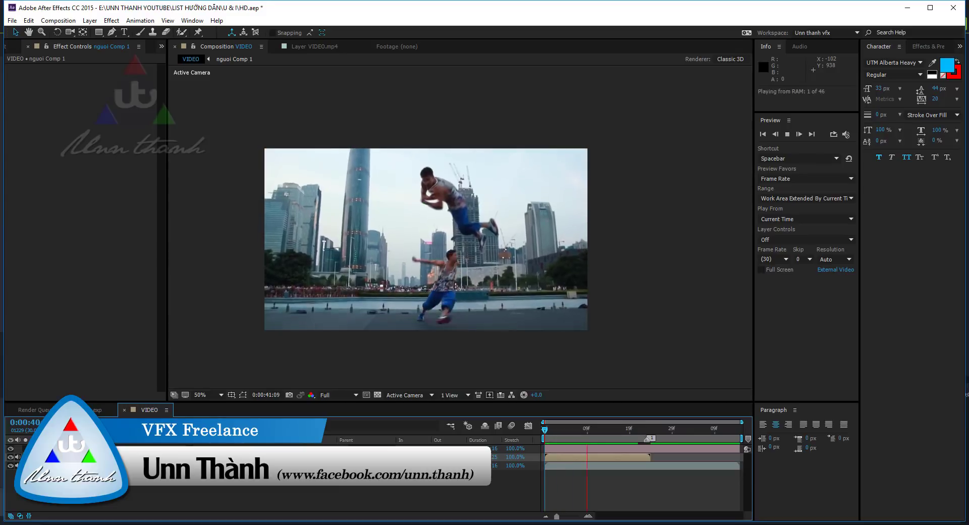
Search 'cor' in Effects & Presets and apply Corner Pin to nguoi Comp 1.
key(space)
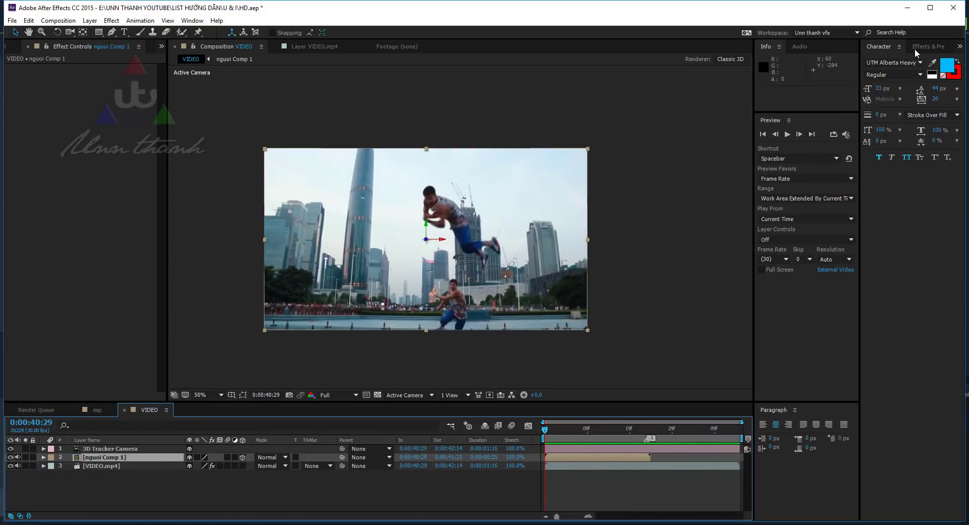
click(916, 46)
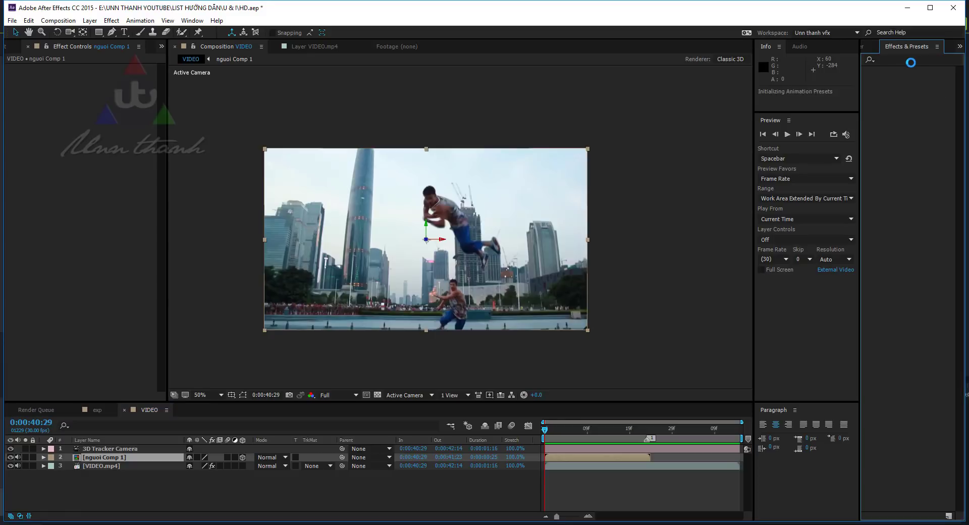
click(911, 60)
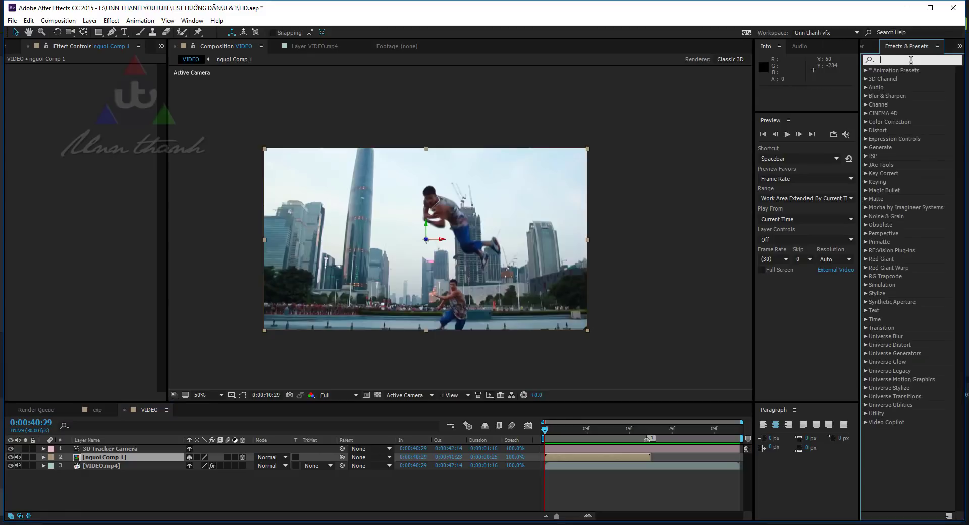
text(cor)
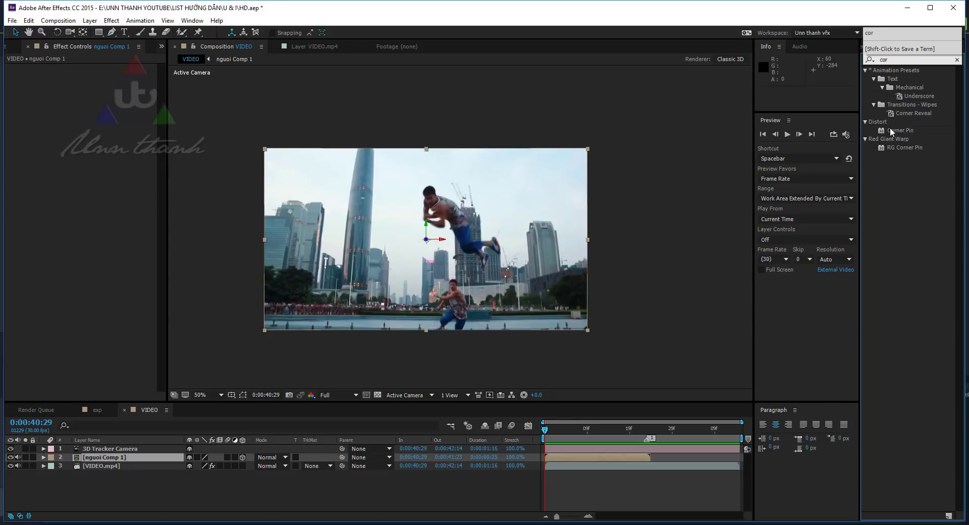
drag(890, 131, 135, 460)
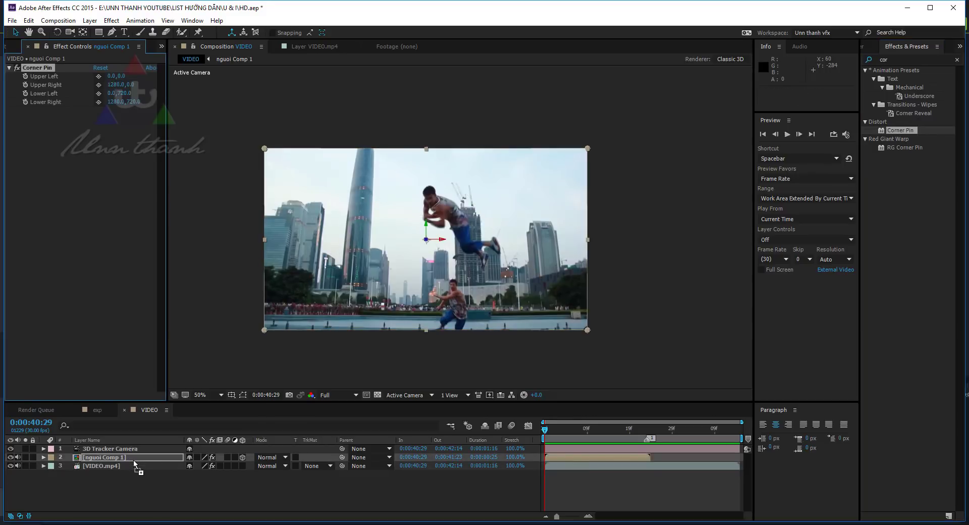
Preview the Corner Pin result, jump to the layer's out point, and show rulers.
key(space)
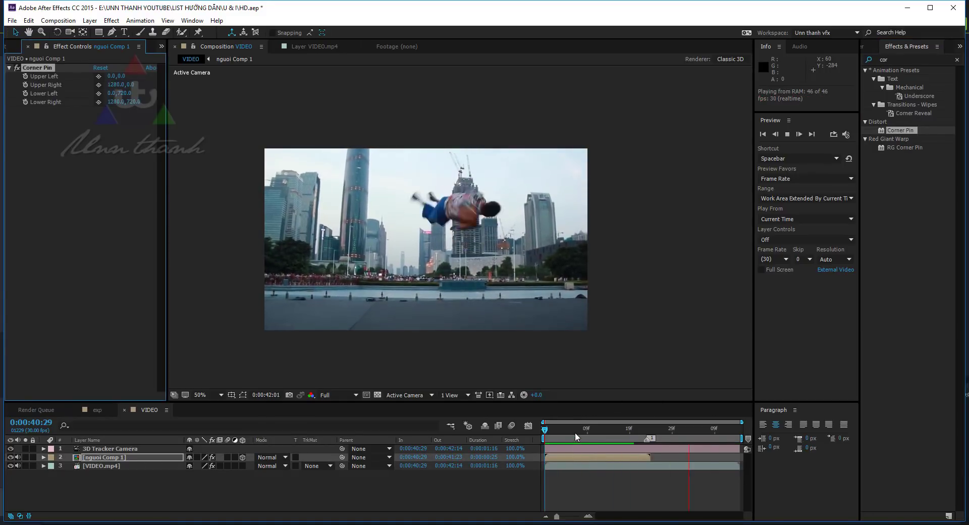
click(367, 439)
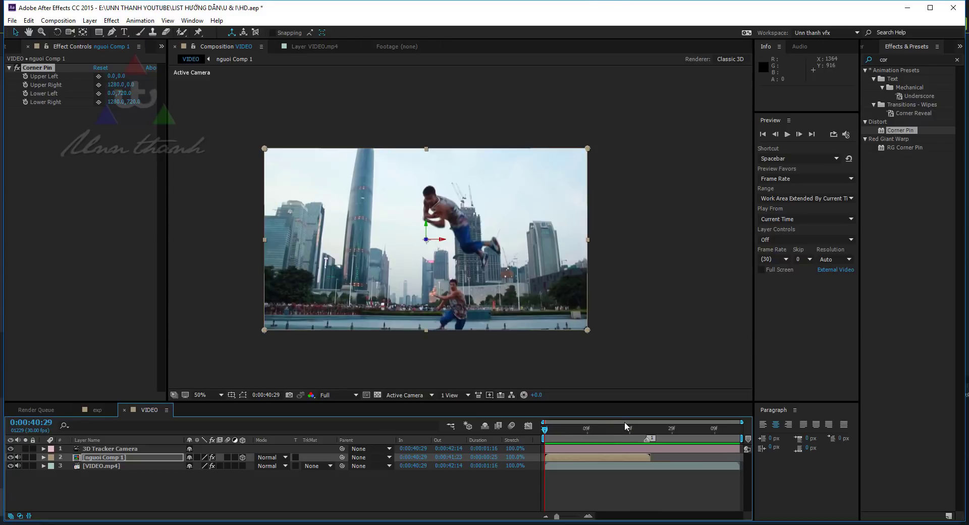
key(o)
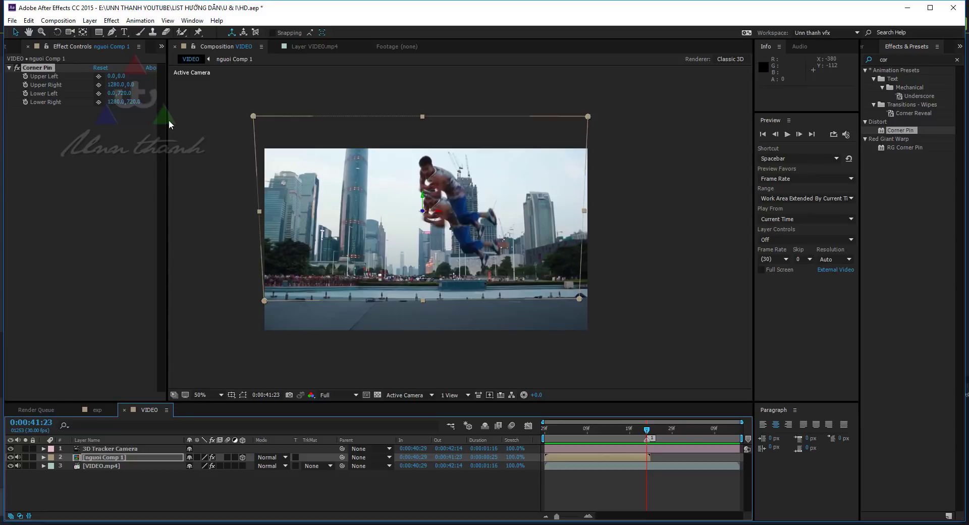
key(ctrl+r)
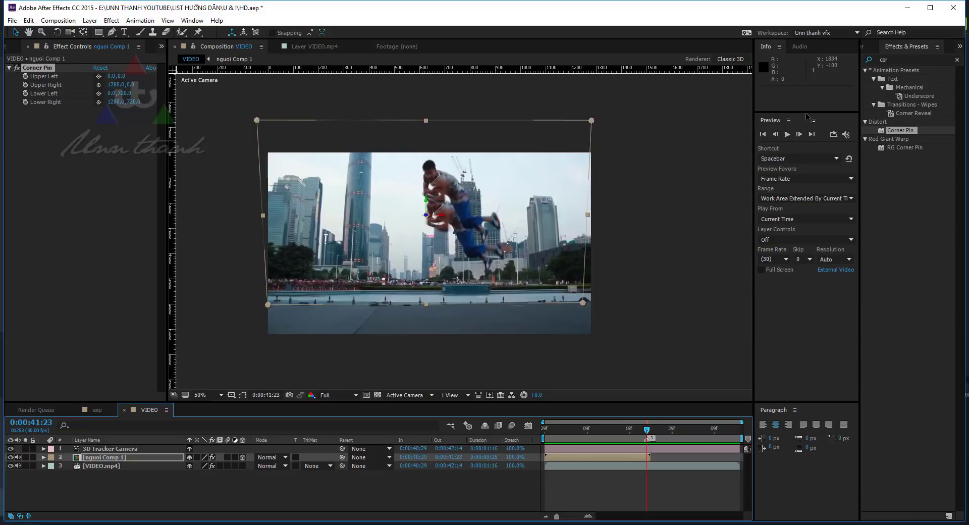
Enlarge the Info panel and place vertical guides on the frame's left and right edges.
drag(806, 112, 806, 204)
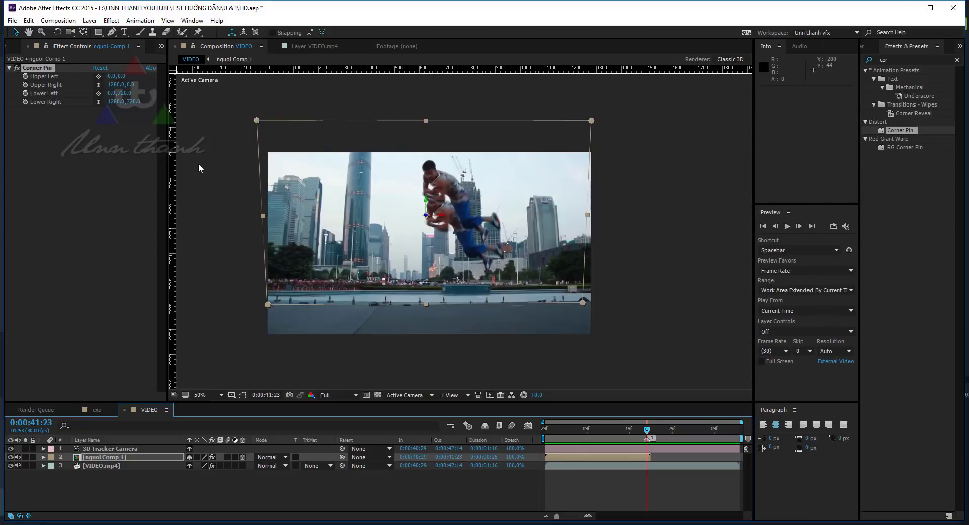
drag(175, 159, 267, 173)
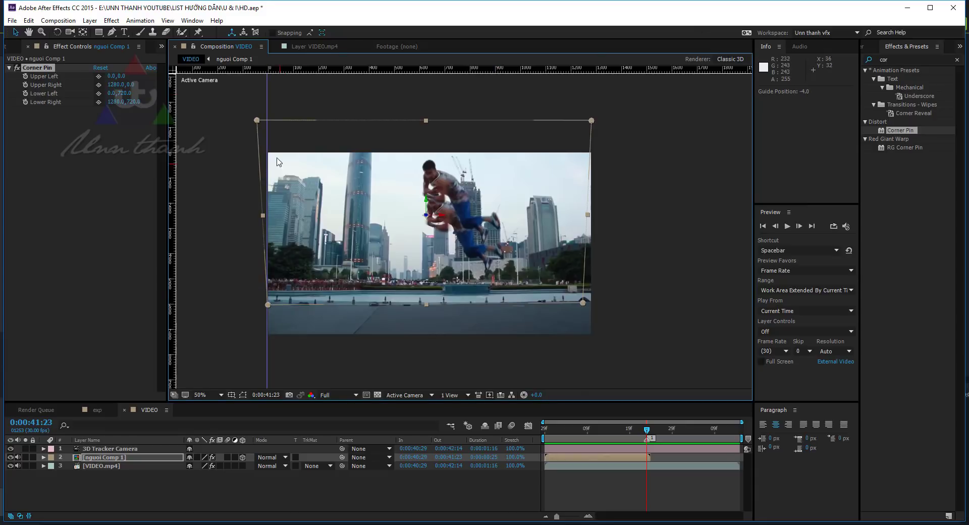
drag(266, 89, 269, 90)
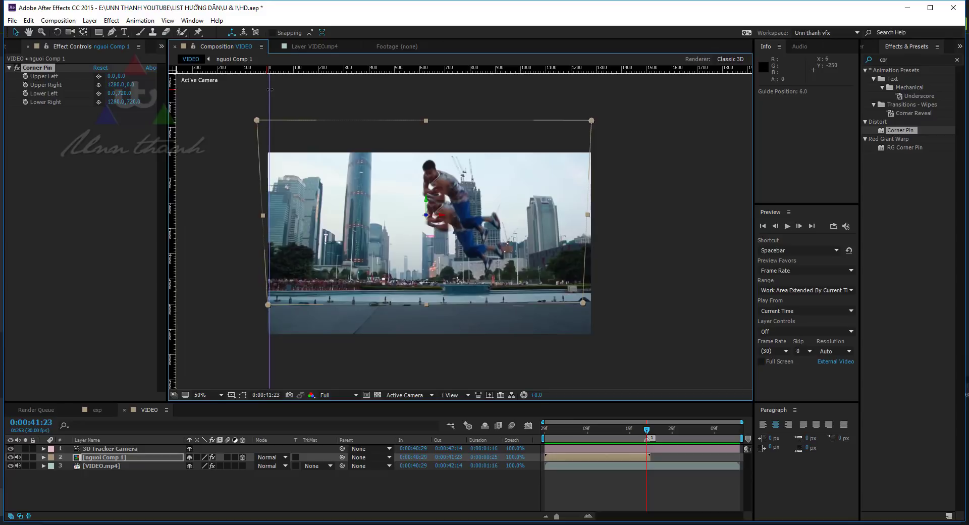
drag(269, 89, 268, 90)
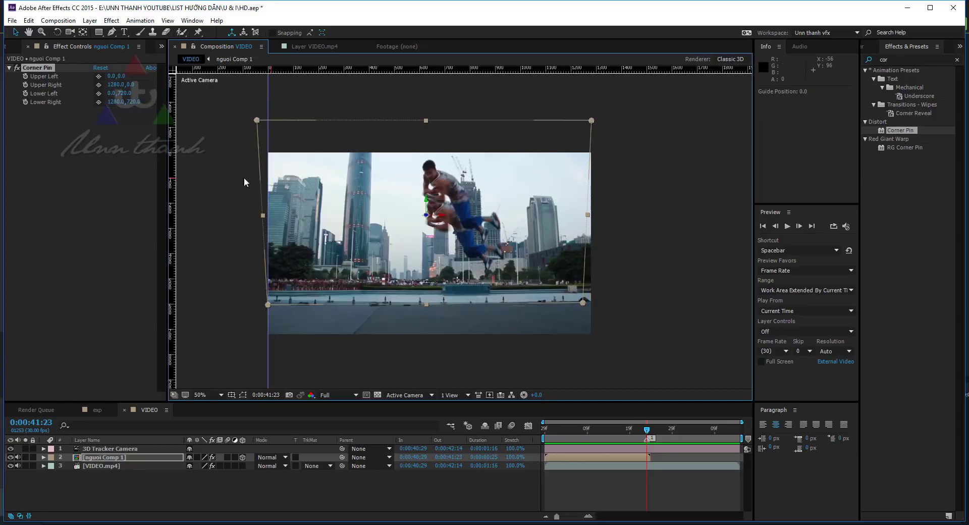
drag(174, 181, 588, 206)
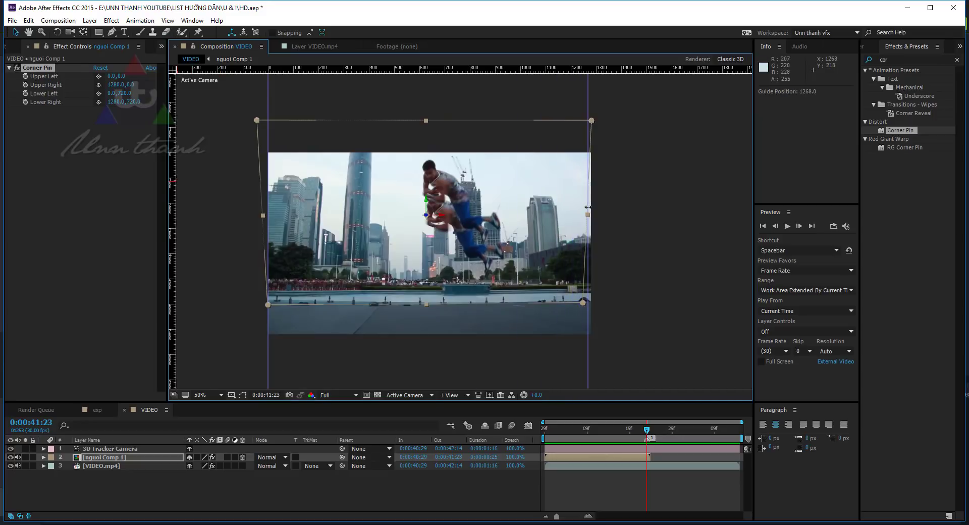
drag(589, 207, 591, 206)
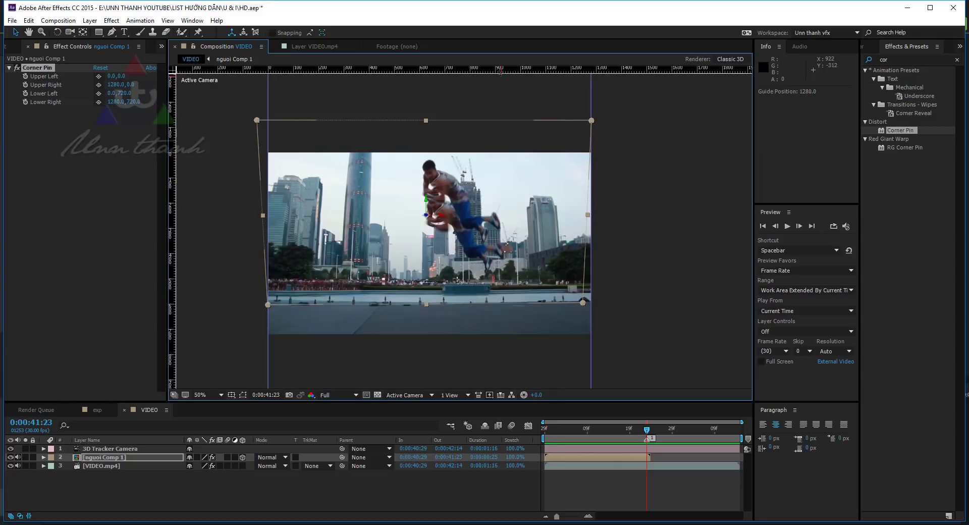
Place horizontal guides on the frame's top and bottom edges, the bottom at 720.0.
drag(501, 70, 502, 152)
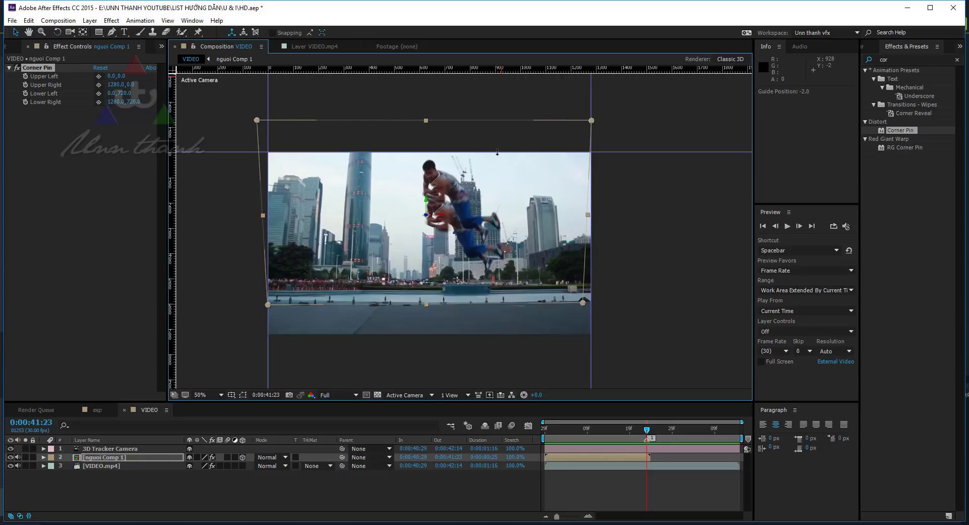
drag(497, 152, 502, 153)
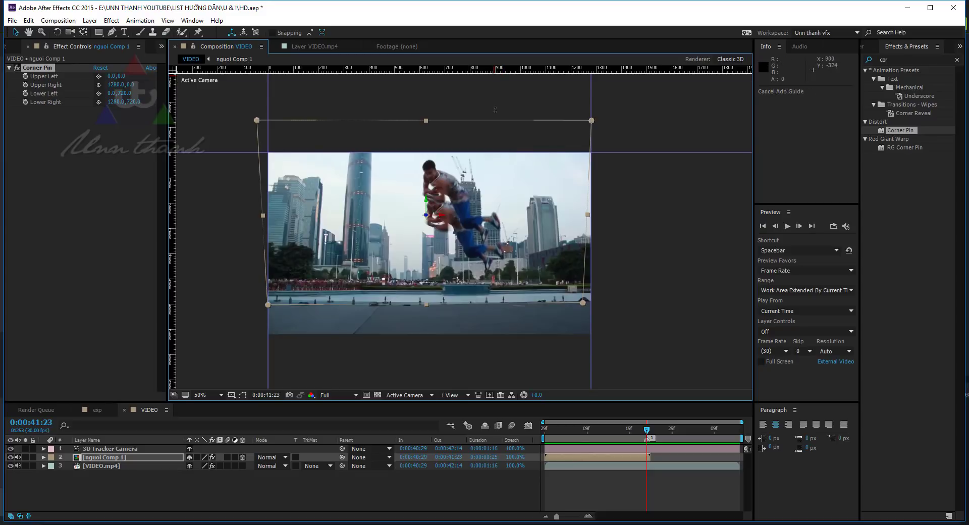
drag(493, 69, 497, 334)
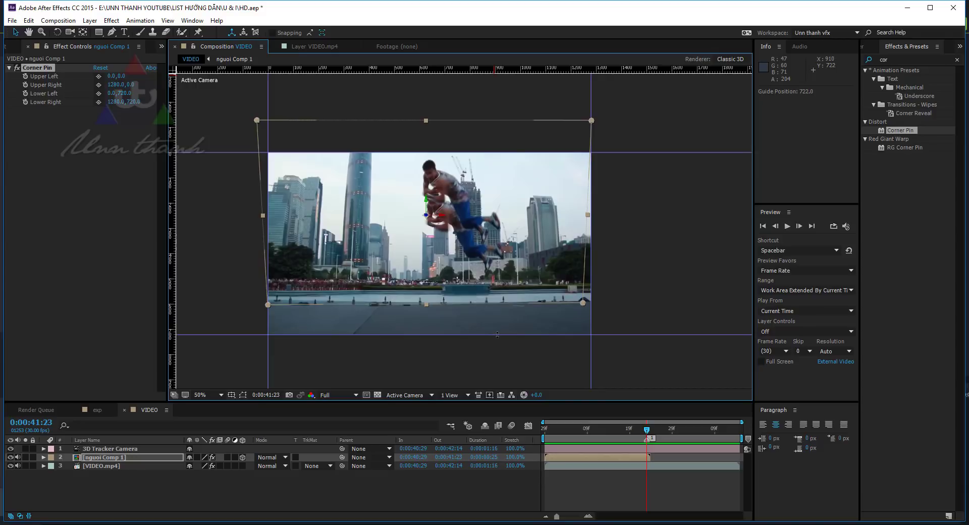
drag(496, 334, 489, 334)
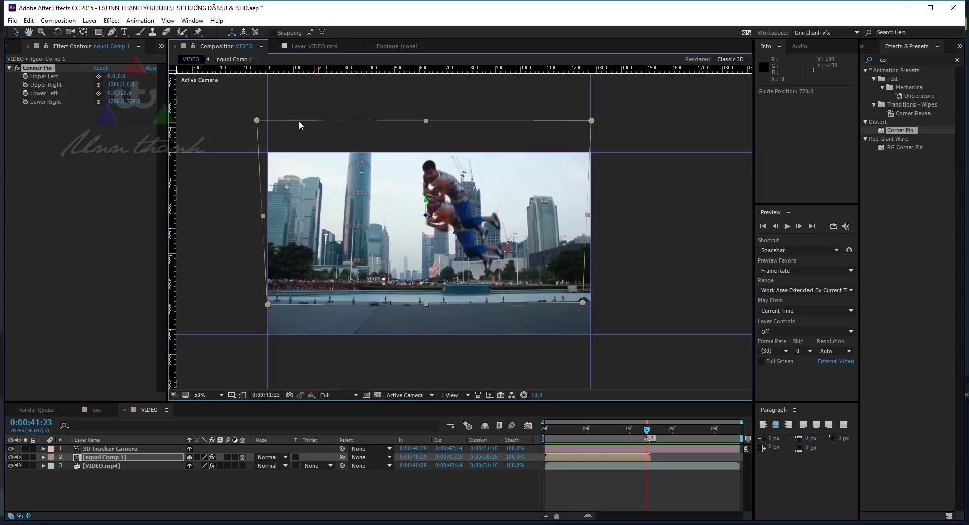
drag(256, 117, 267, 154)
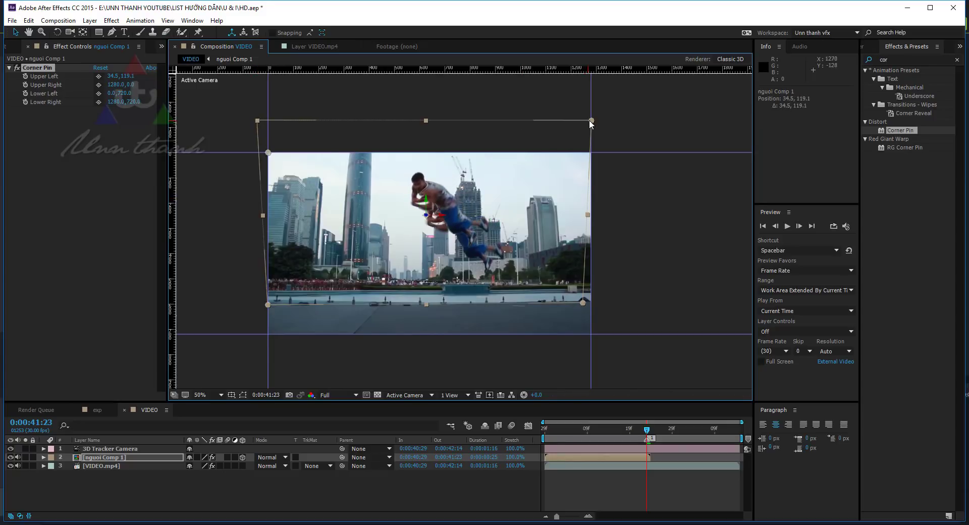
drag(592, 121, 592, 152)
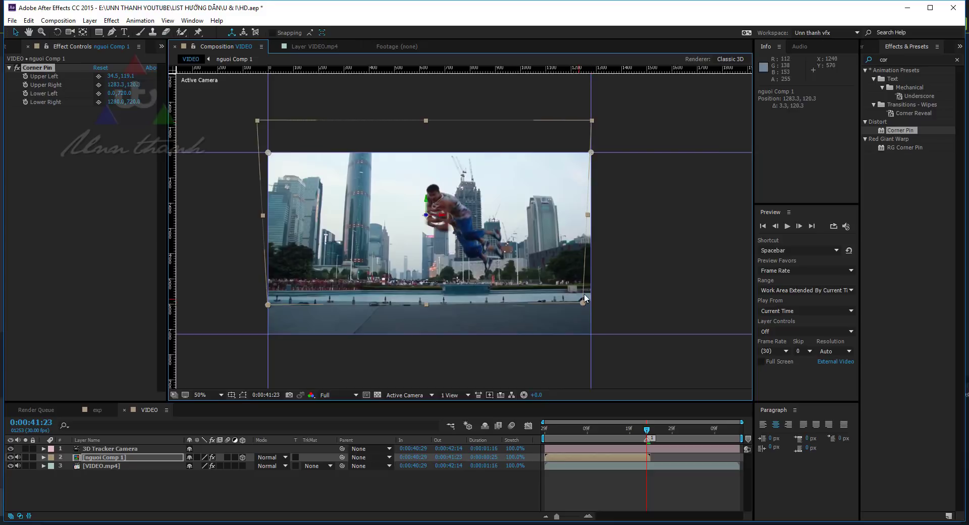
drag(583, 303, 590, 334)
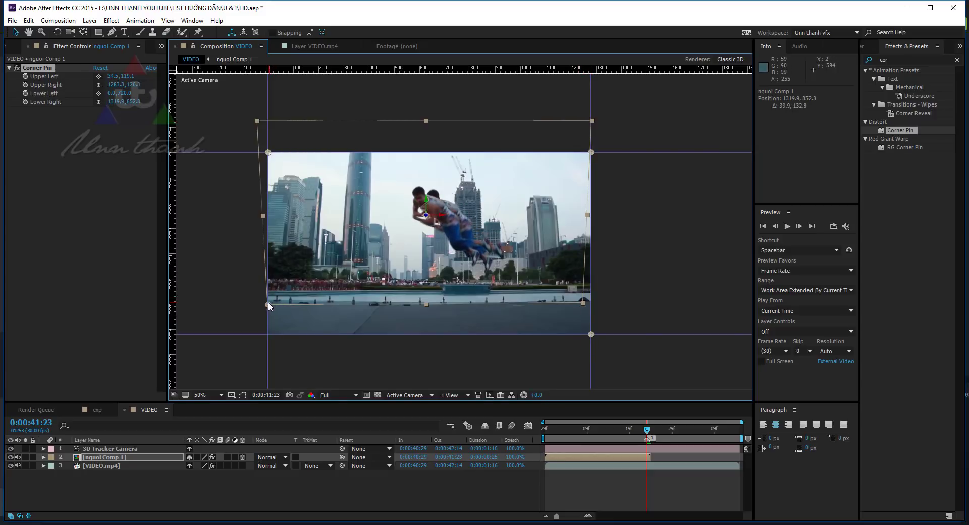
drag(268, 304, 268, 333)
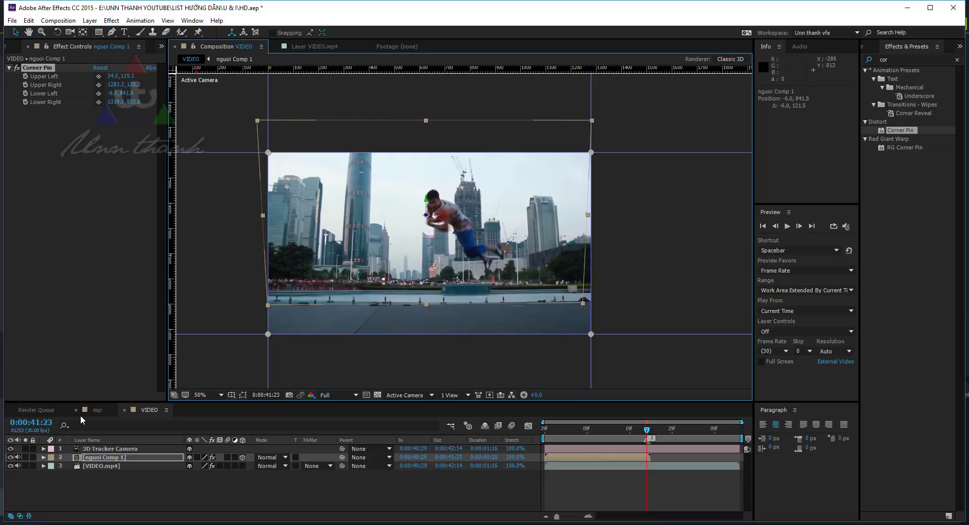
click(11, 458)
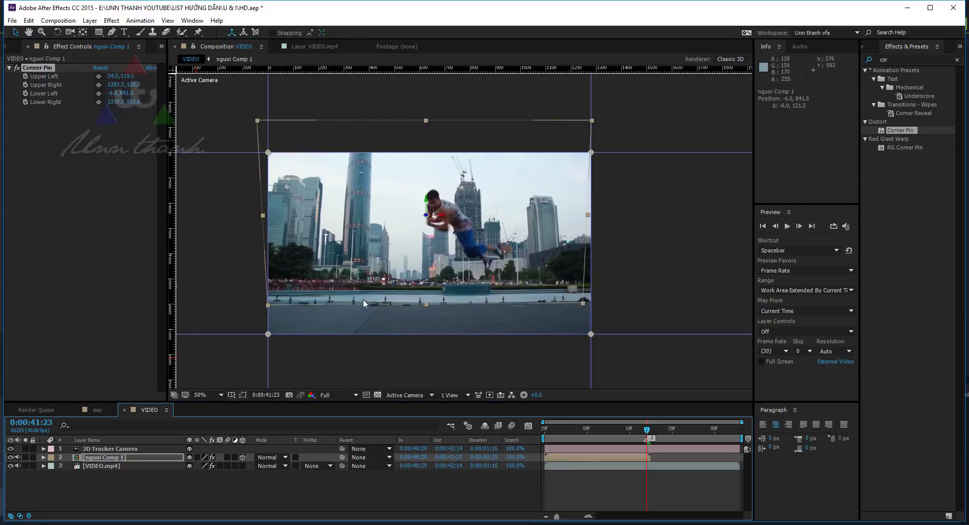
scroll(454, 231, up, 2)
click(12, 466)
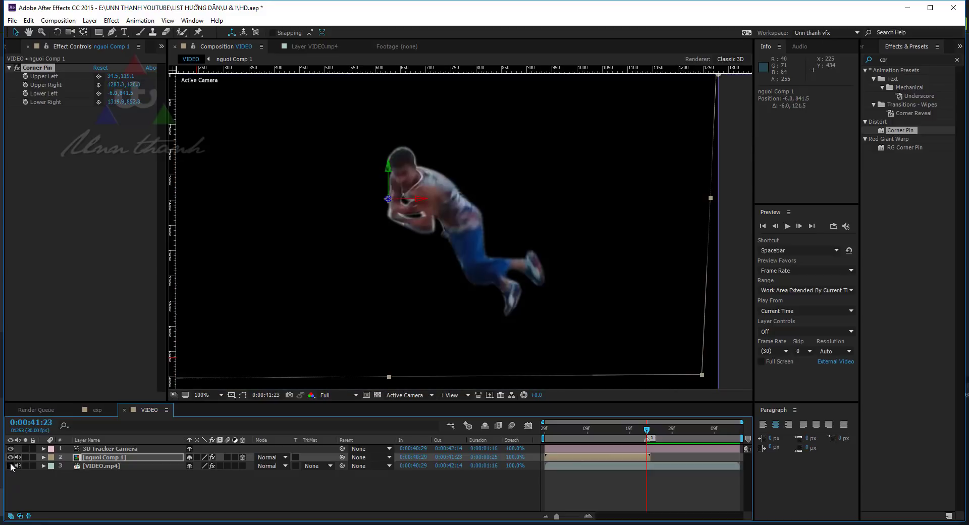
click(11, 466)
click(11, 467)
click(11, 467)
click(11, 467)
click(11, 467)
scroll(465, 230, down, 2)
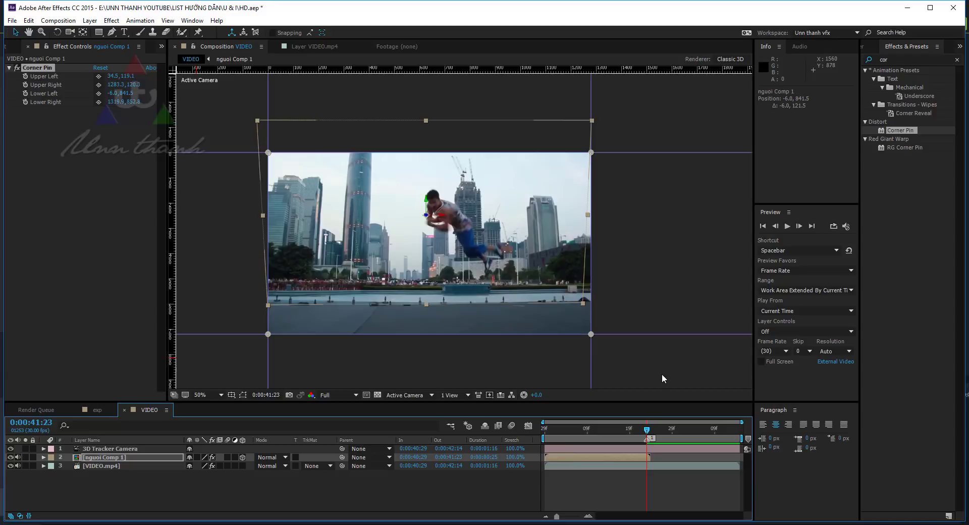
scroll(306, 301, up, 3)
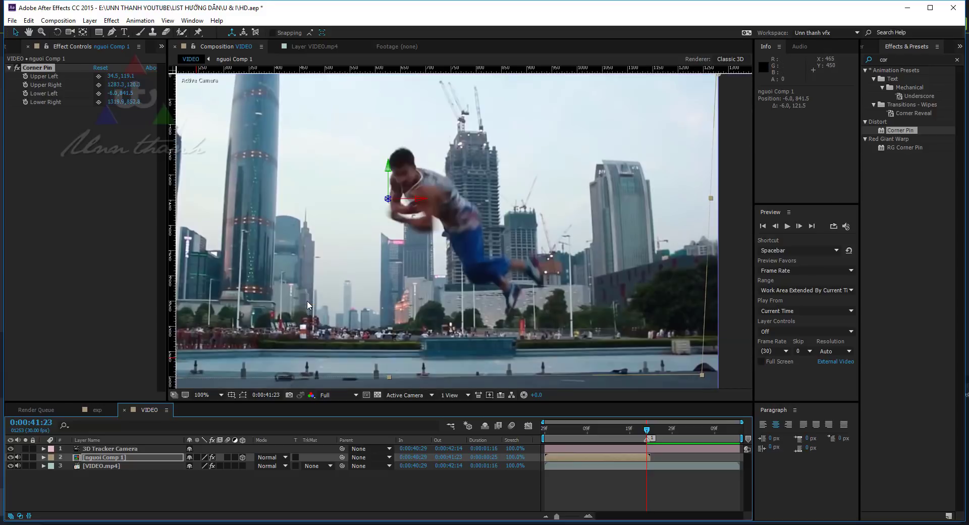
drag(307, 301, 361, 295)
key(v)
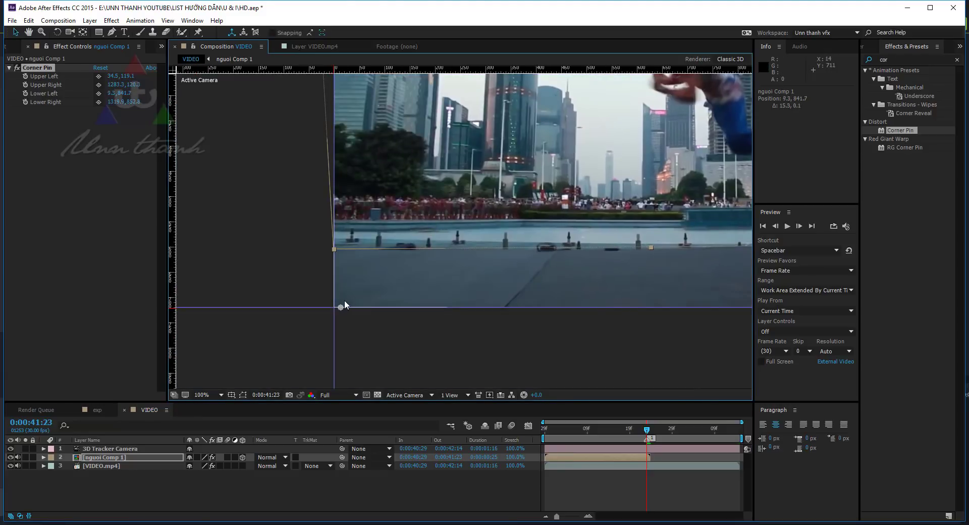
click(188, 23)
mouse_move(165, 19)
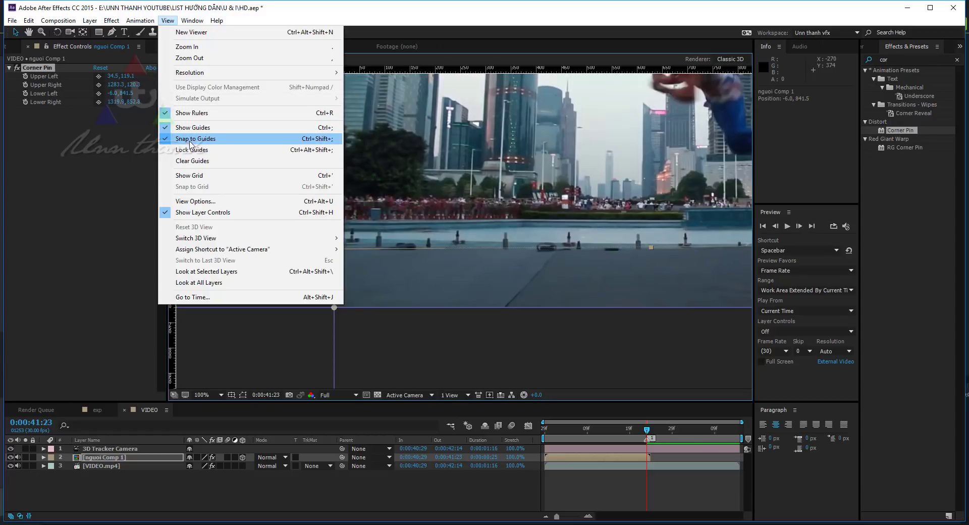
click(418, 334)
scroll(515, 189, down, 2)
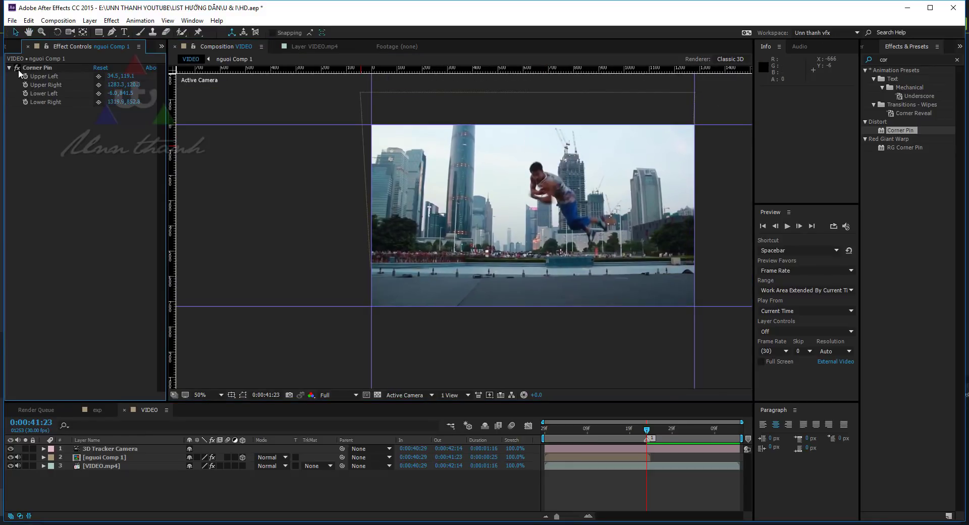
Select nguoi Comp 1, toggle VIDEO.mp4's visibility off and on twice, then RAM-preview.
click(407, 98)
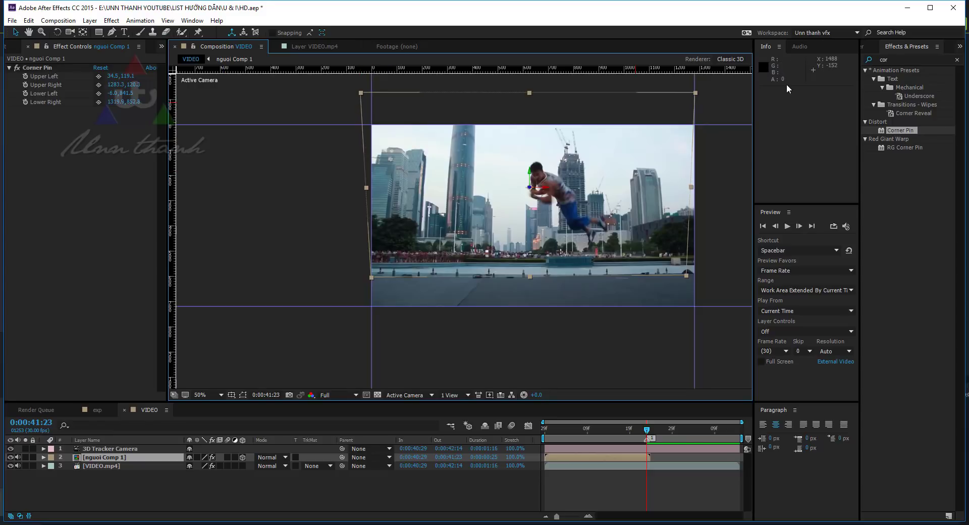
click(10, 465)
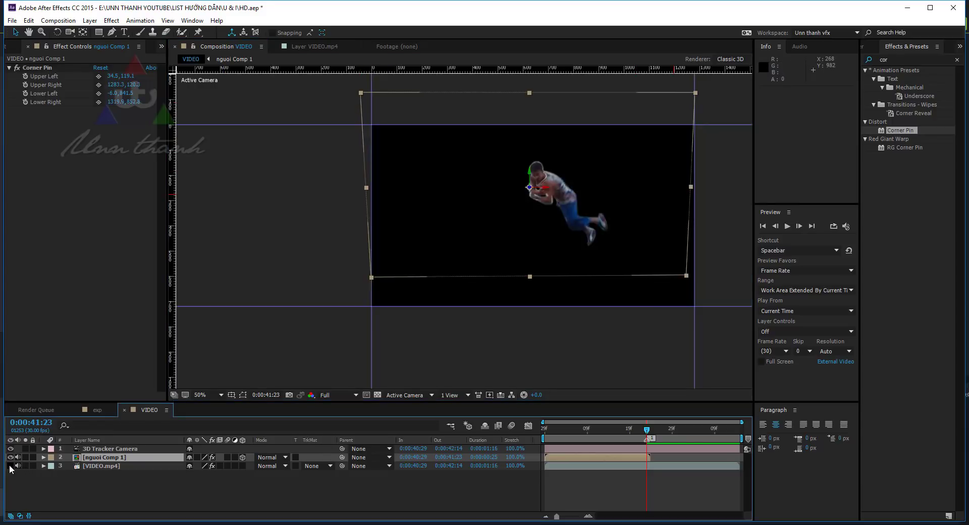
click(10, 465)
click(10, 465)
click(10, 465)
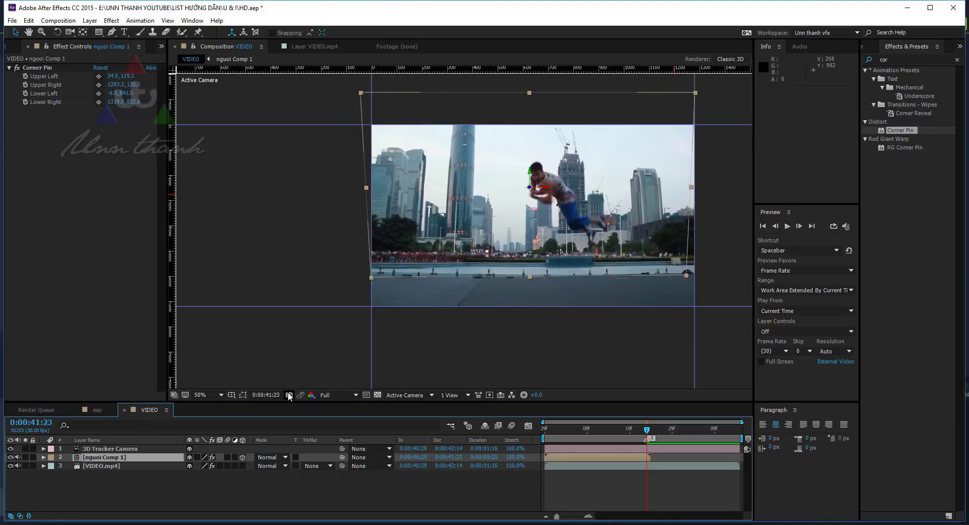
key(space)
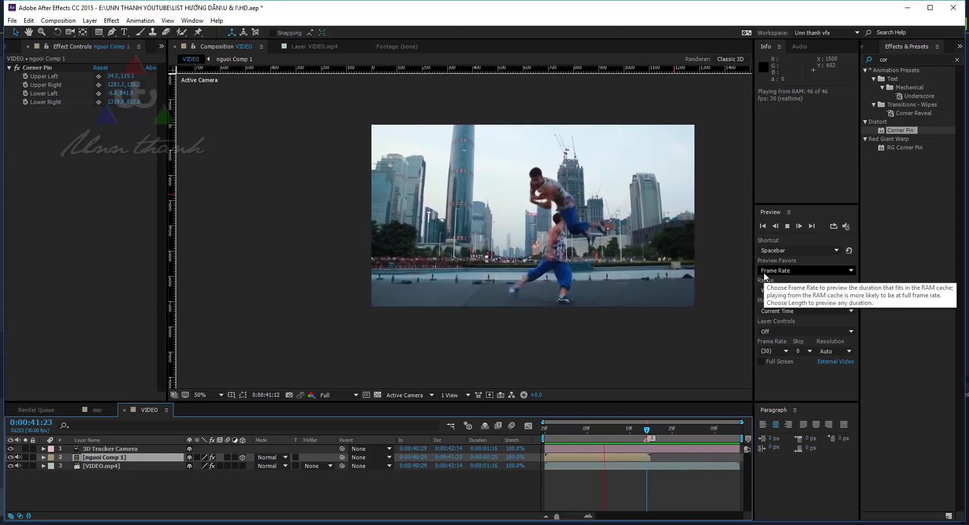
Compare the clone with Corner Pin off and on, checking frames 0:00:41:22–0:00:41:23.
key(space)
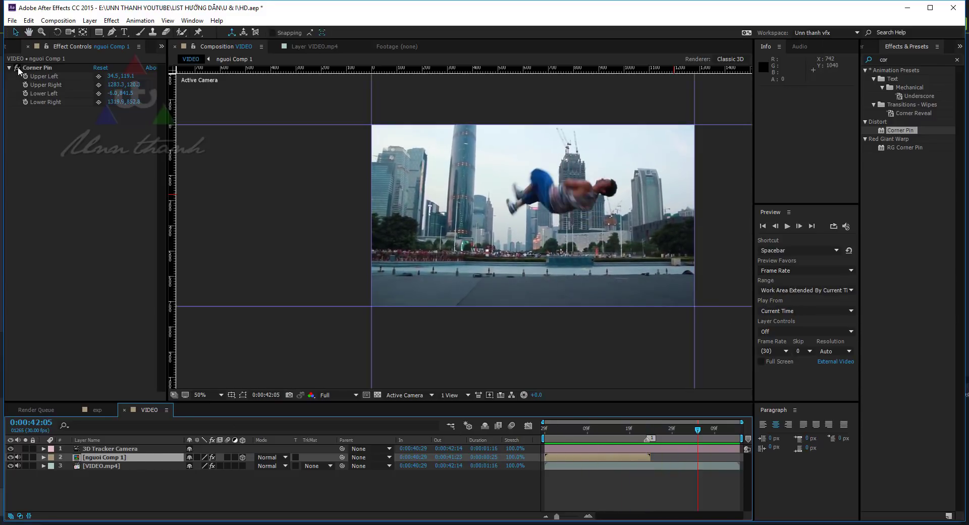
click(17, 67)
key(space)
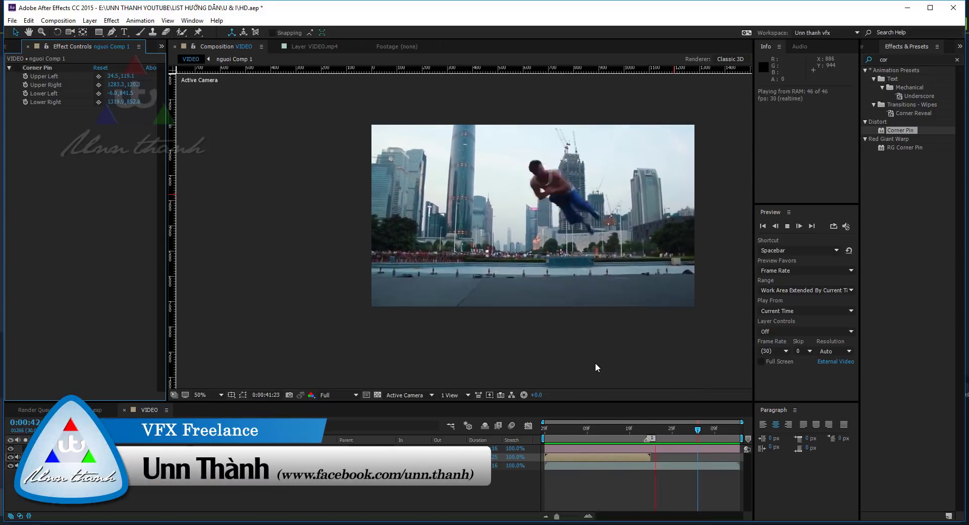
key(space)
click(643, 429)
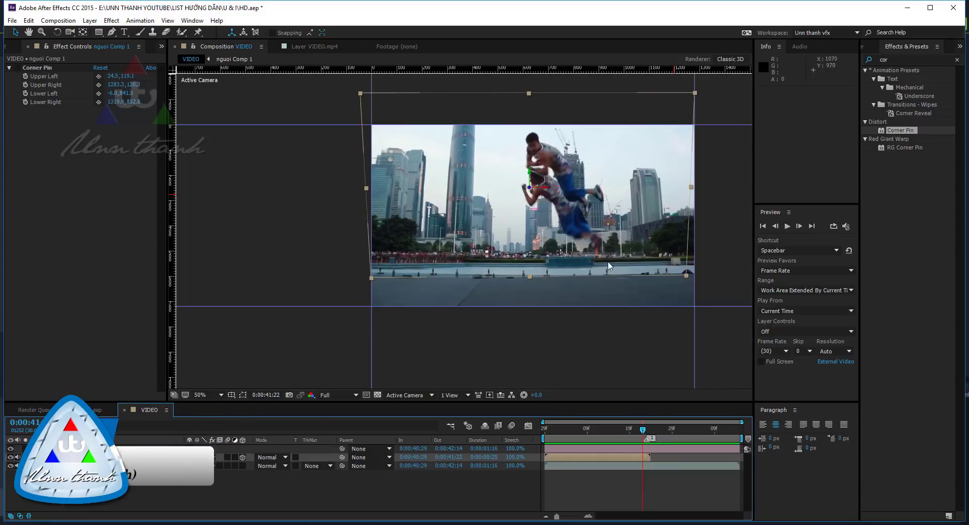
click(17, 67)
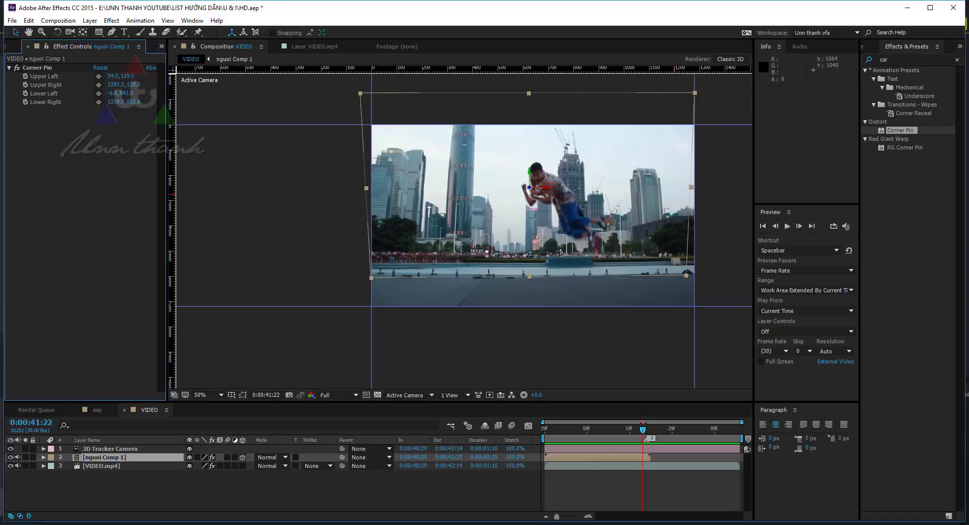
click(647, 429)
drag(651, 433, 651, 437)
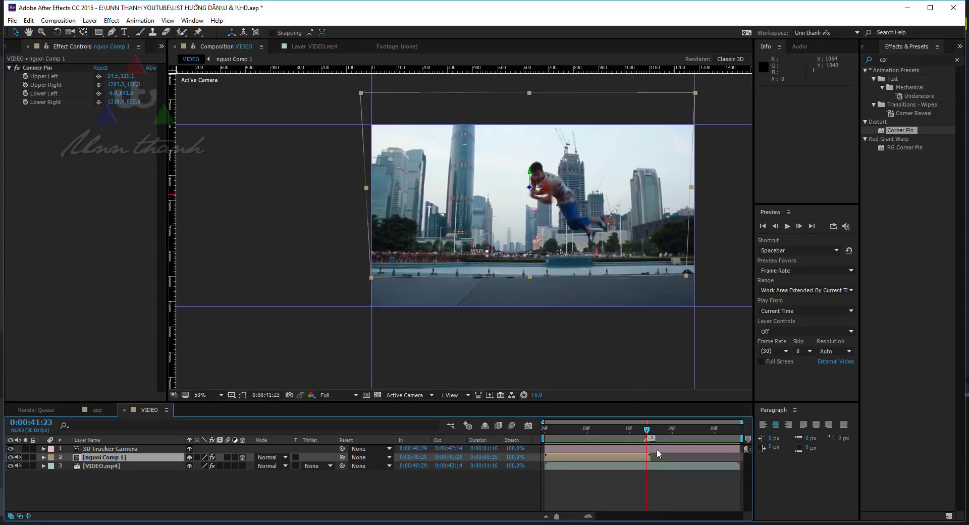
Test trimming the clone one frame earlier, restore its end to 0:00:41:23, and replay fitted.
drag(649, 457, 648, 459)
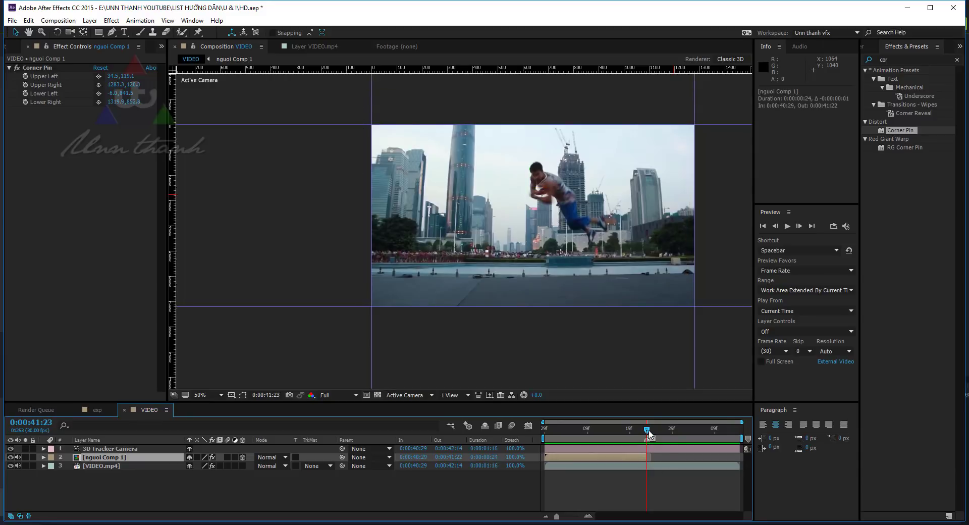
key(space)
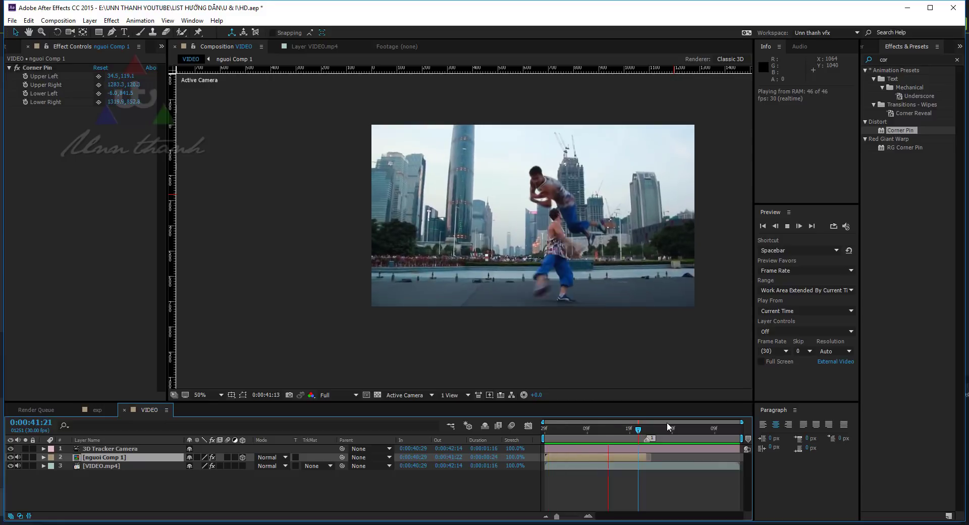
drag(652, 460, 654, 442)
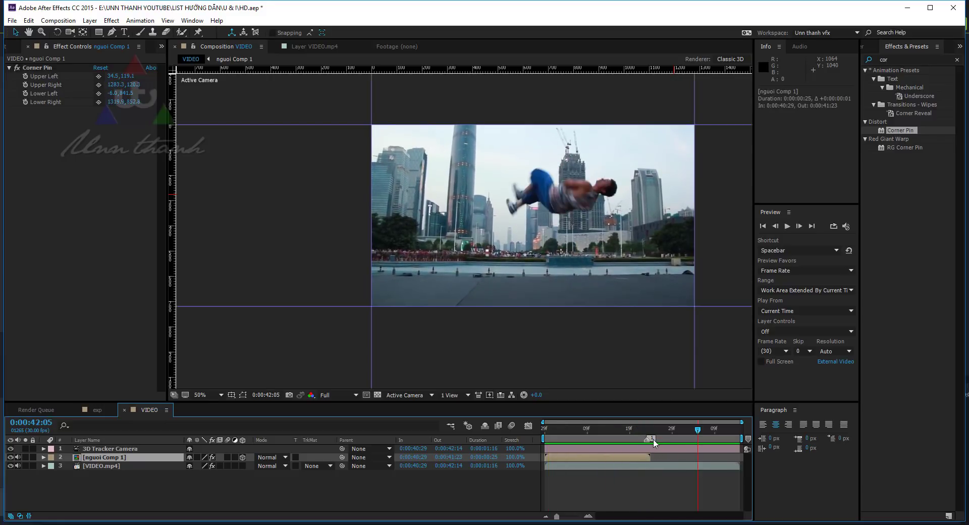
key(space)
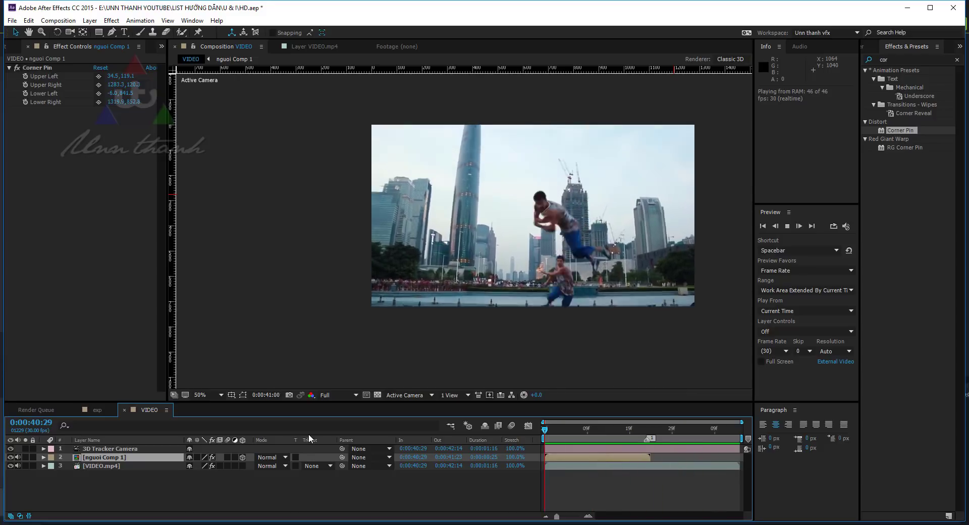
key(shift+slash)
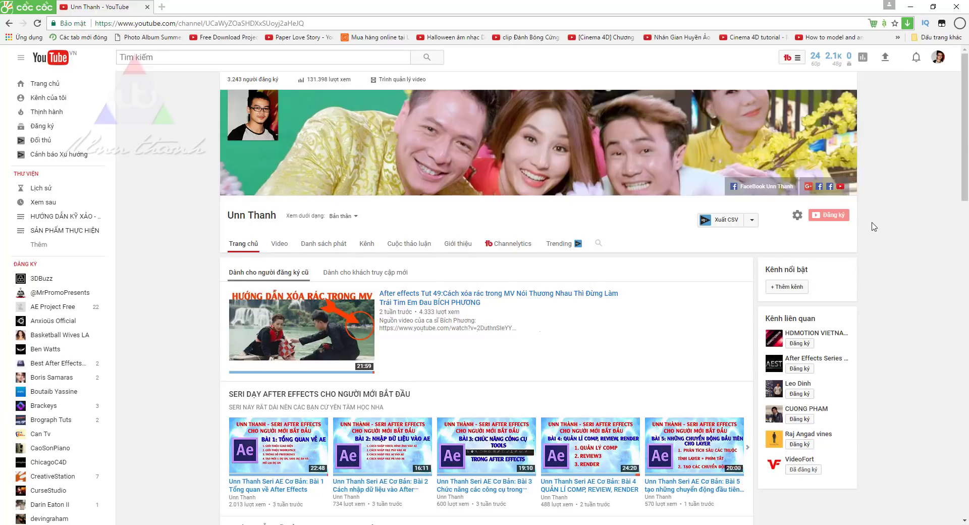
Browse the channel's Danh sách phát playlists, then open its linked Facebook profile in a new tab.
scroll(874, 227, down, 5)
scroll(875, 228, up, 3)
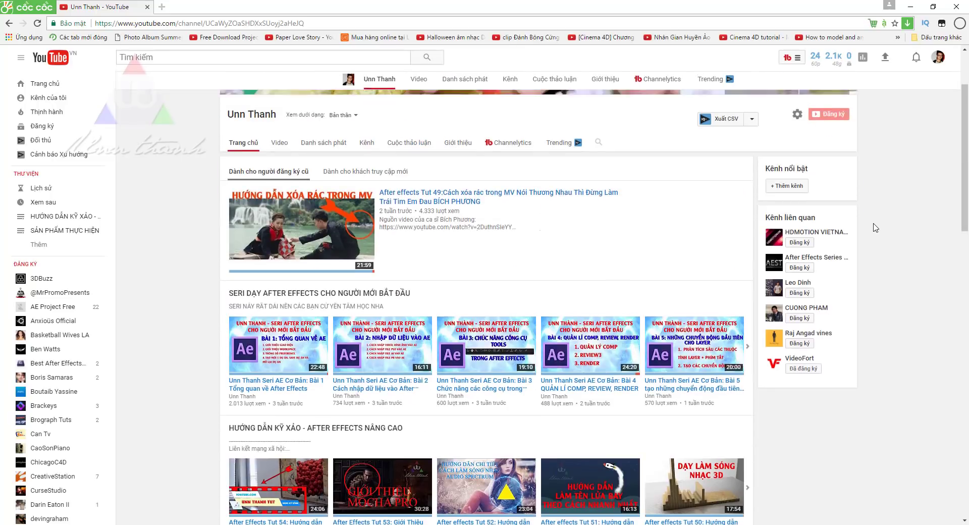
click(323, 141)
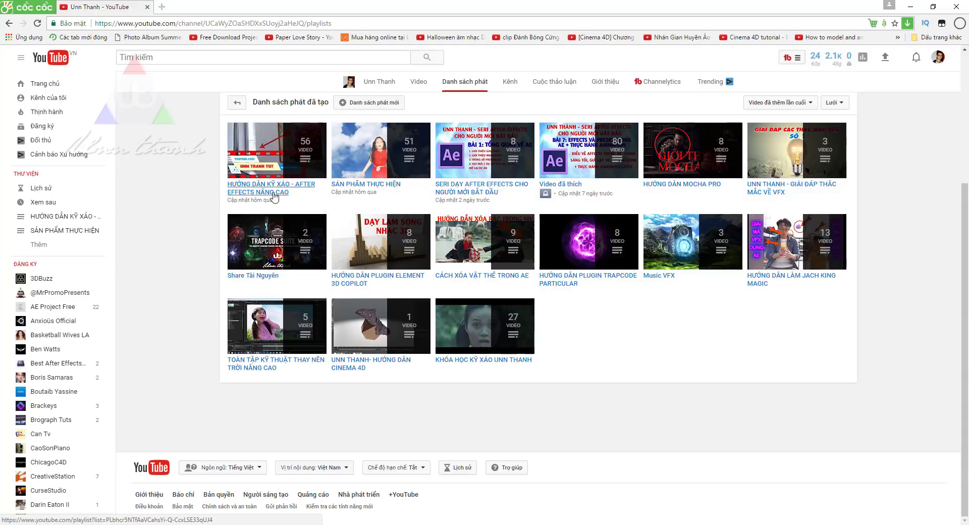
mouse_move(301, 167)
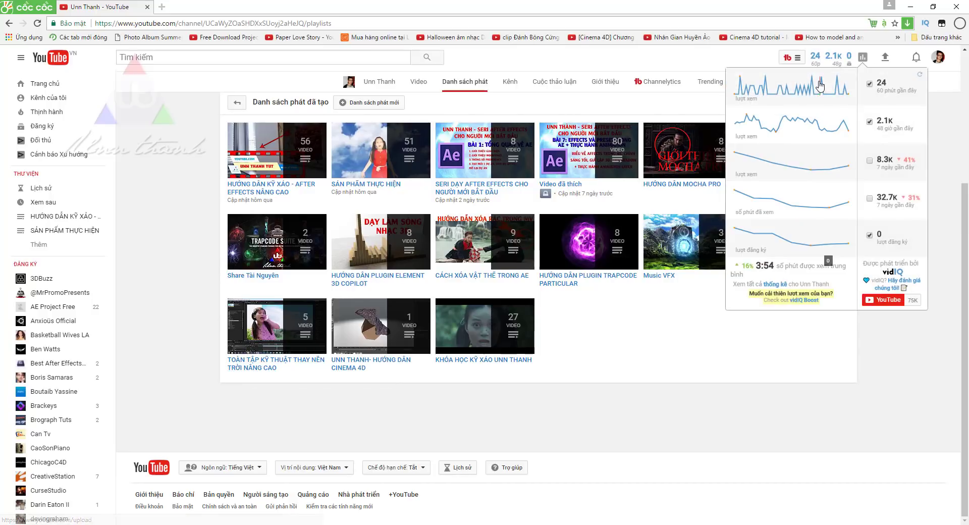
scroll(724, 251, up, 3)
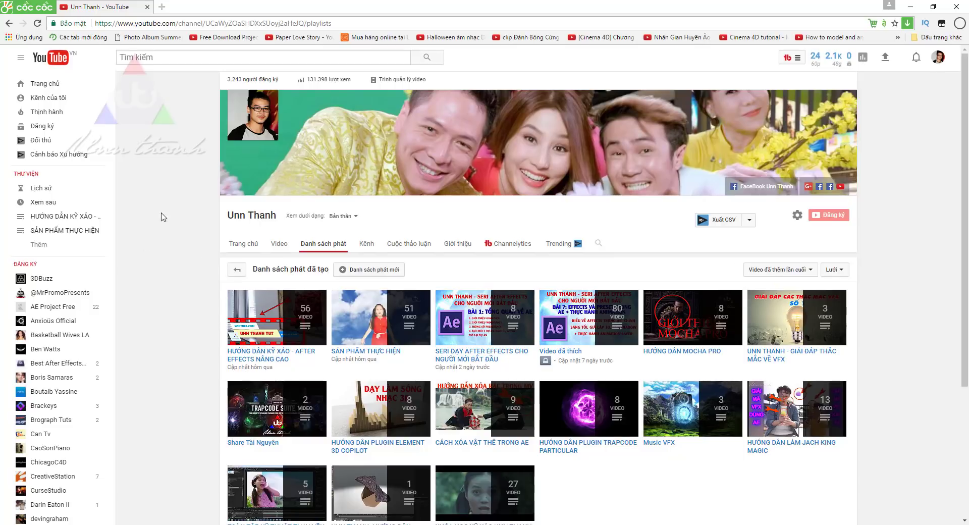
click(751, 187)
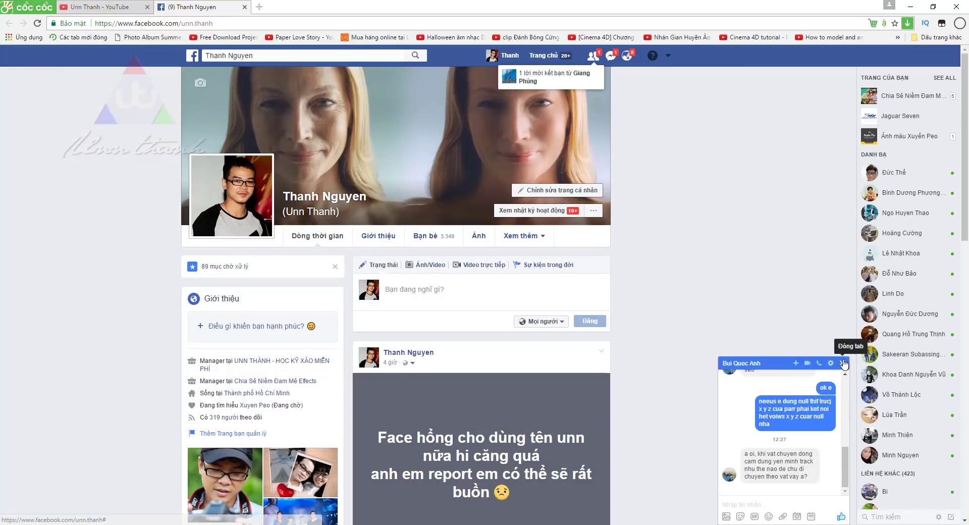
Close the chat and search 'vi' to open the VIỆC LÀM DỰNG PHIM - THIẾT KẾ - KỸ XẢO group.
click(842, 451)
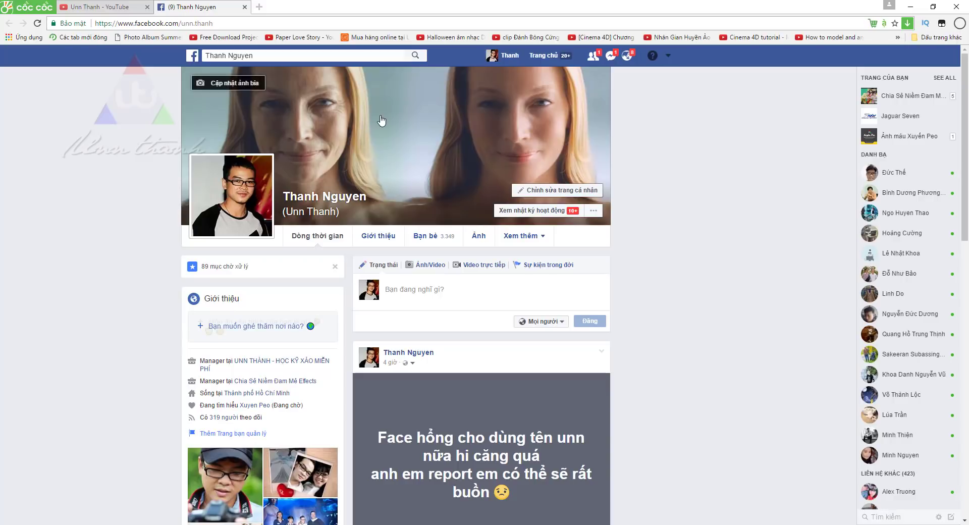
click(351, 54)
text(vi)
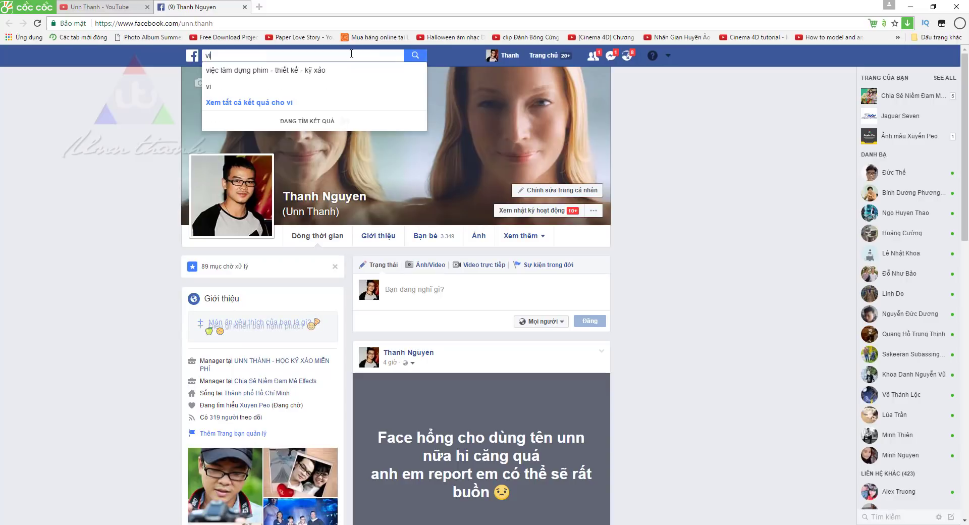
click(311, 72)
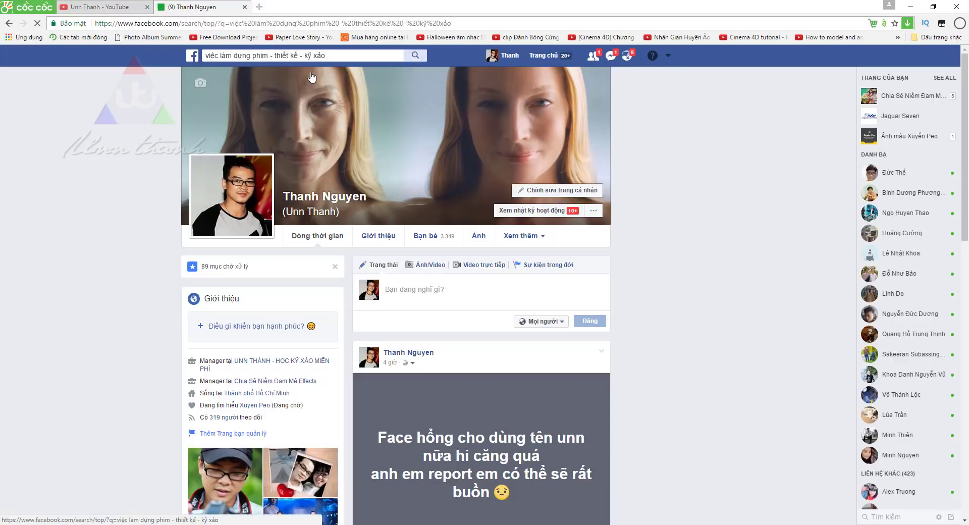
click(339, 131)
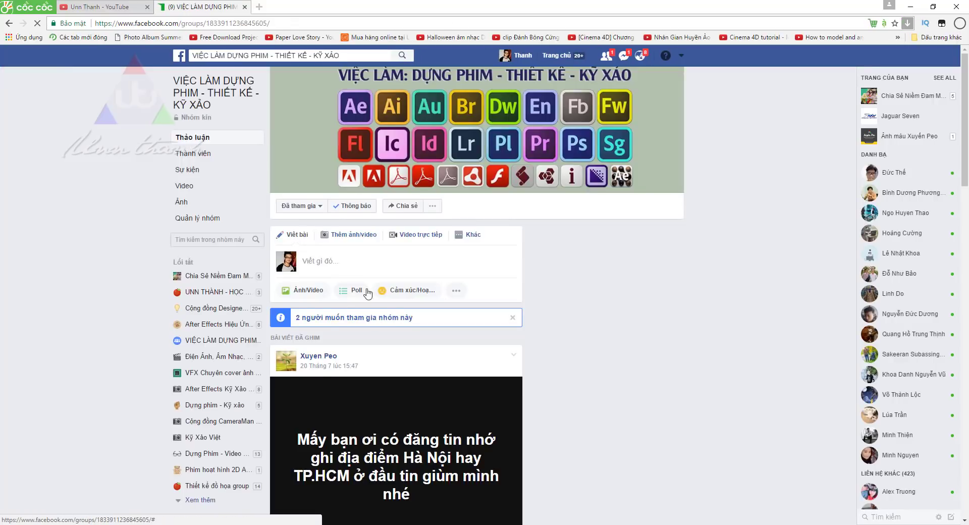
Scroll down through the group's recent discussion posts.
scroll(427, 283, down, 5)
scroll(409, 278, down, 4)
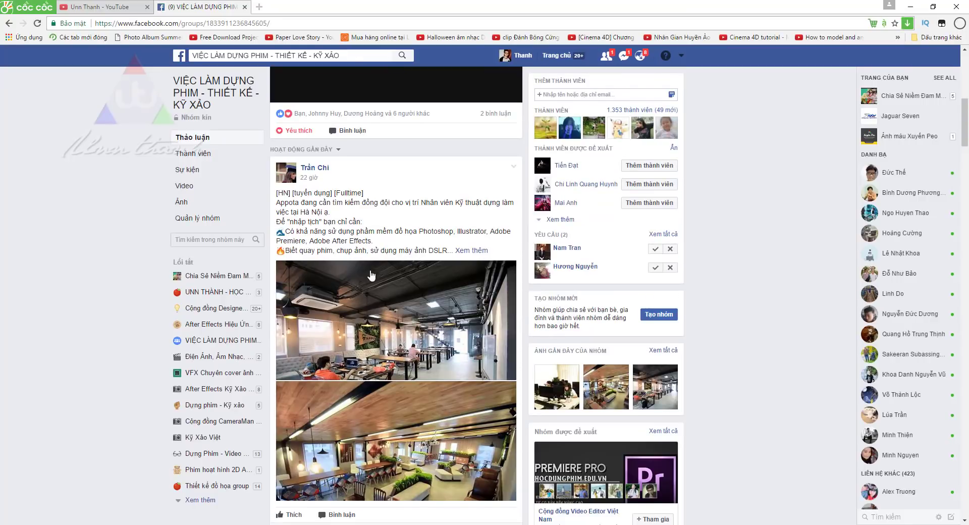
scroll(371, 275, down, 6)
scroll(399, 236, down, 4)
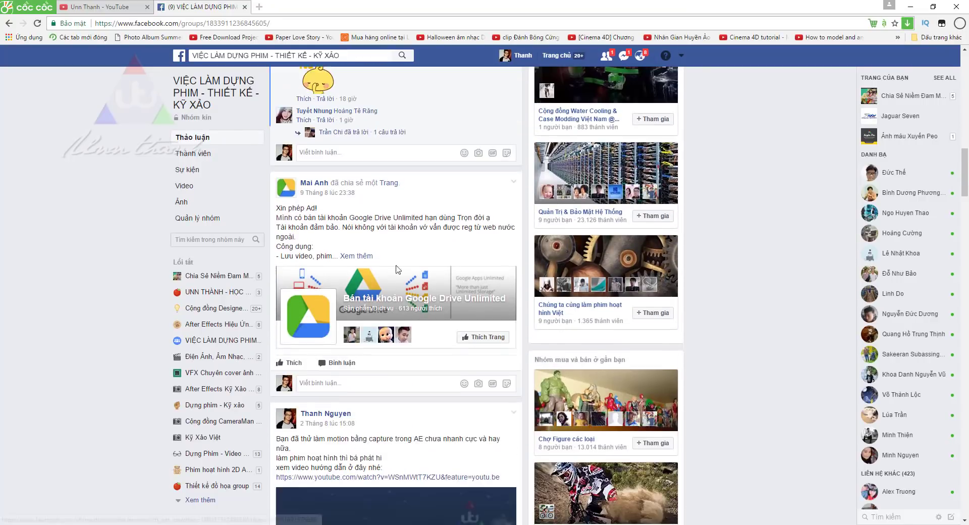
scroll(402, 288, down, 3)
scroll(402, 289, down, 4)
scroll(402, 289, down, 5)
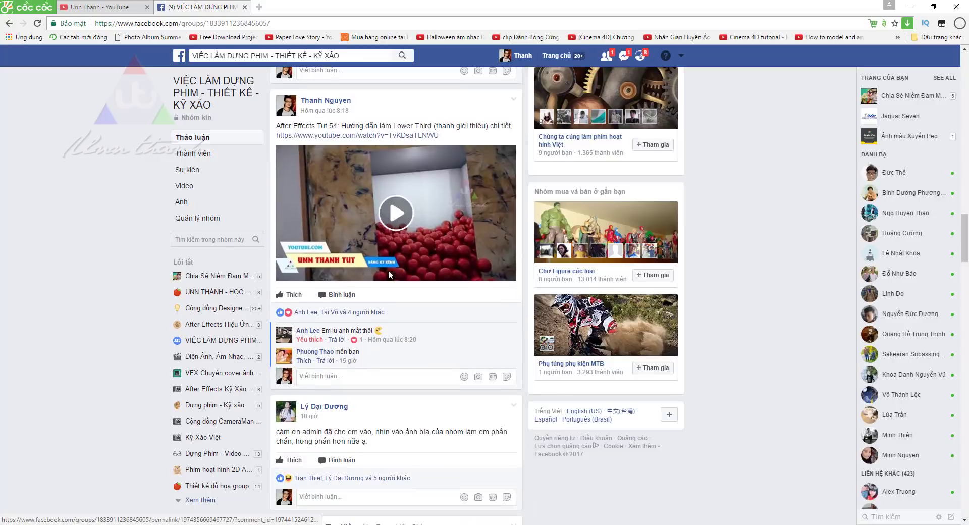
scroll(400, 283, down, 5)
scroll(396, 275, down, 5)
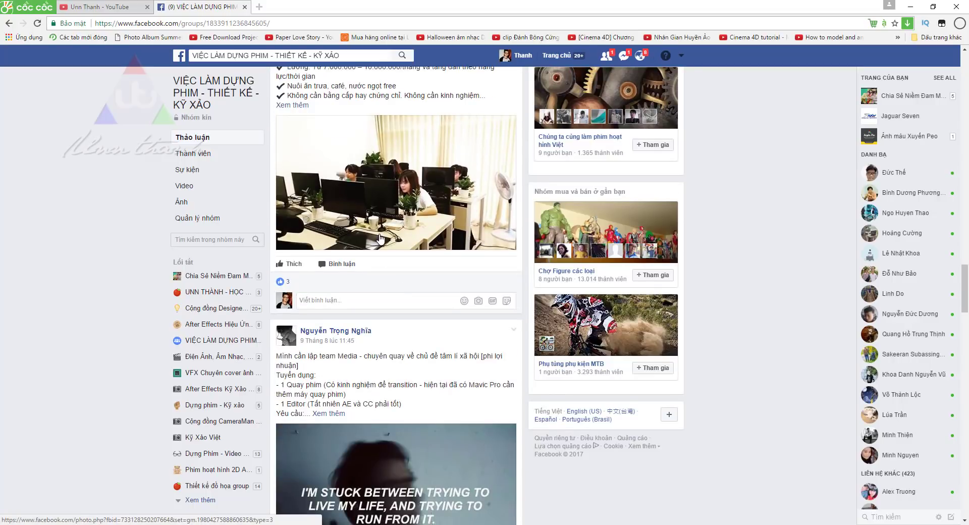
scroll(381, 238, up, 2)
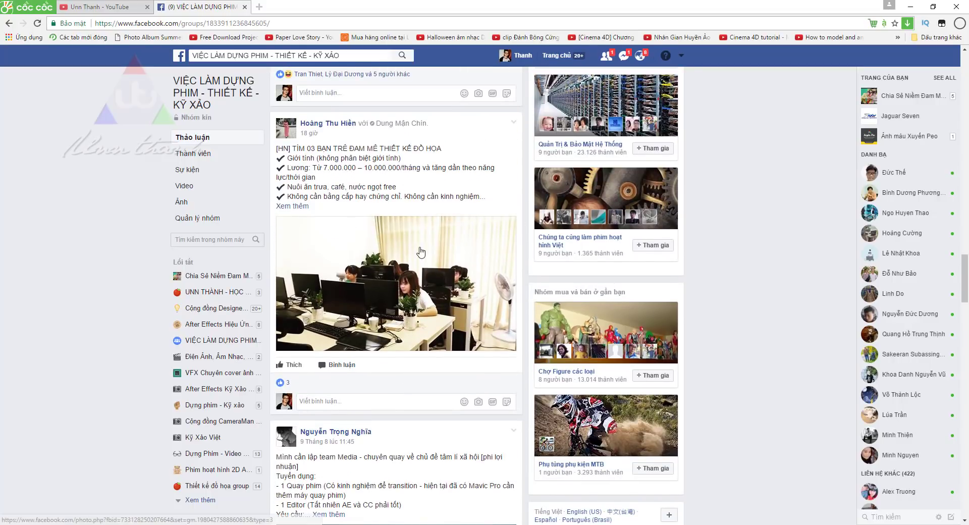
scroll(420, 252, down, 3)
scroll(460, 227, down, 3)
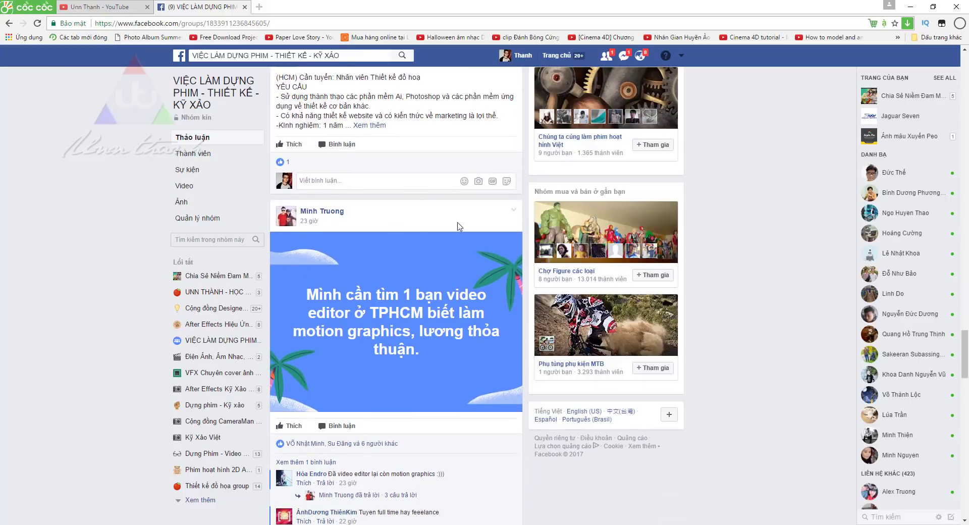
scroll(393, 342, down, 5)
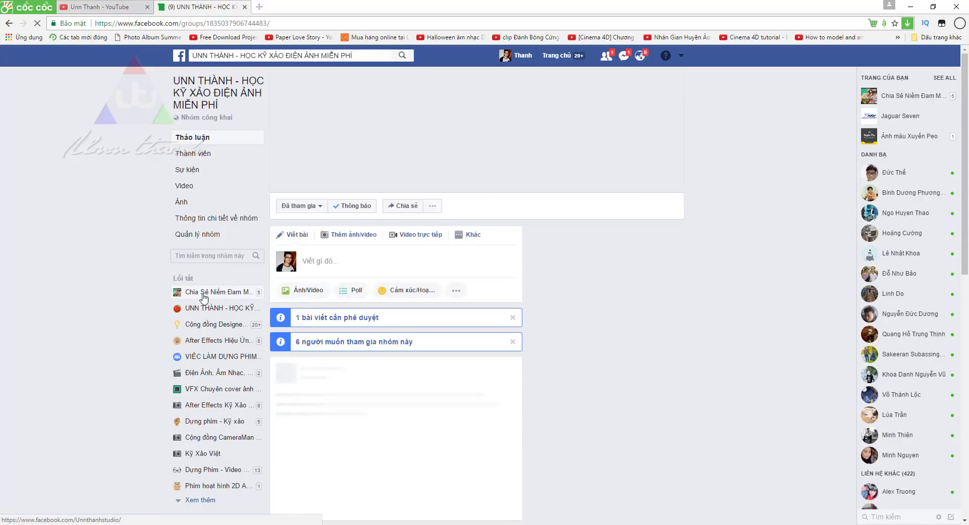
Approve all pending join requests for the group.
scroll(326, 228, down, 2)
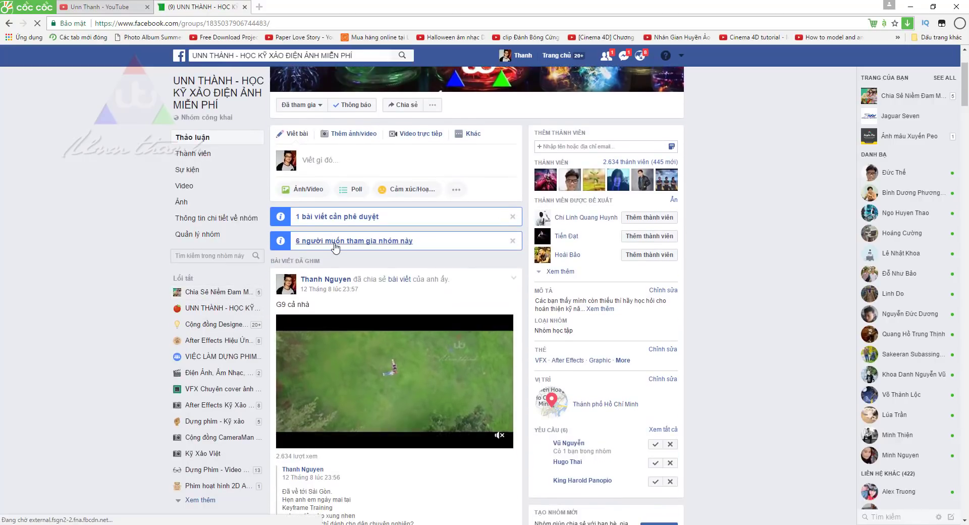
click(333, 241)
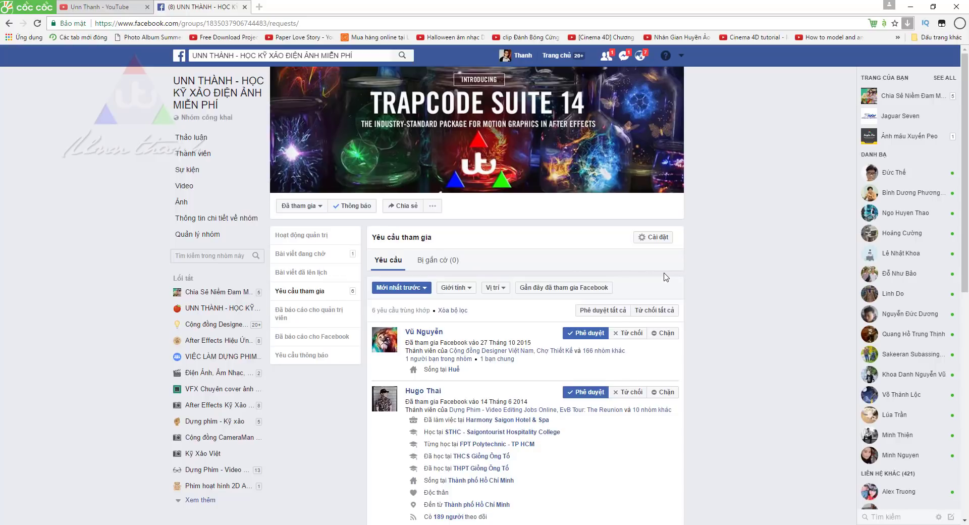
click(605, 311)
click(564, 235)
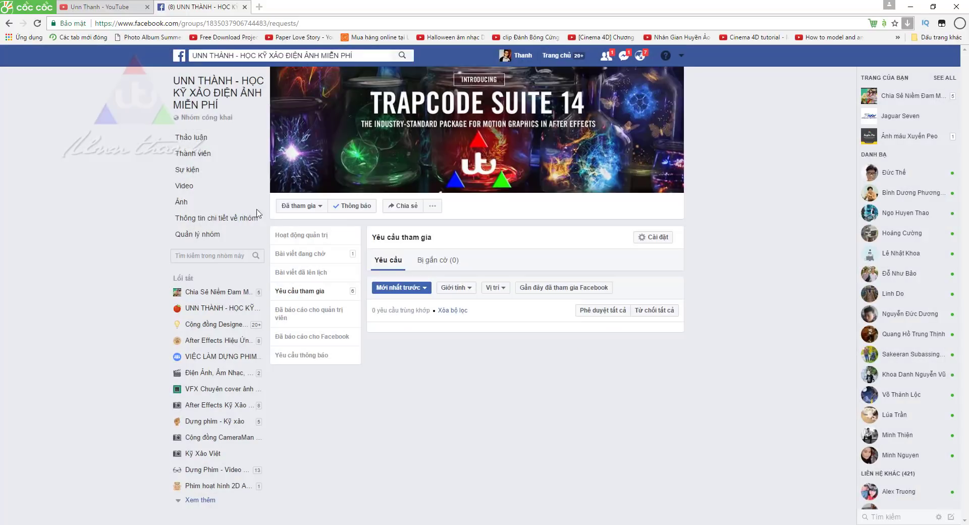
Approve the one pending post, view it, and return to the Discussion feed.
click(200, 145)
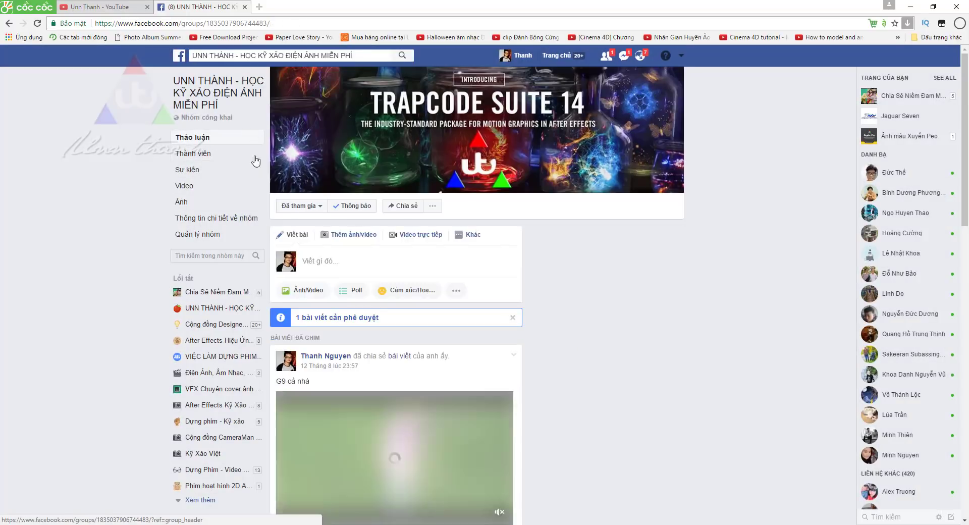
click(331, 319)
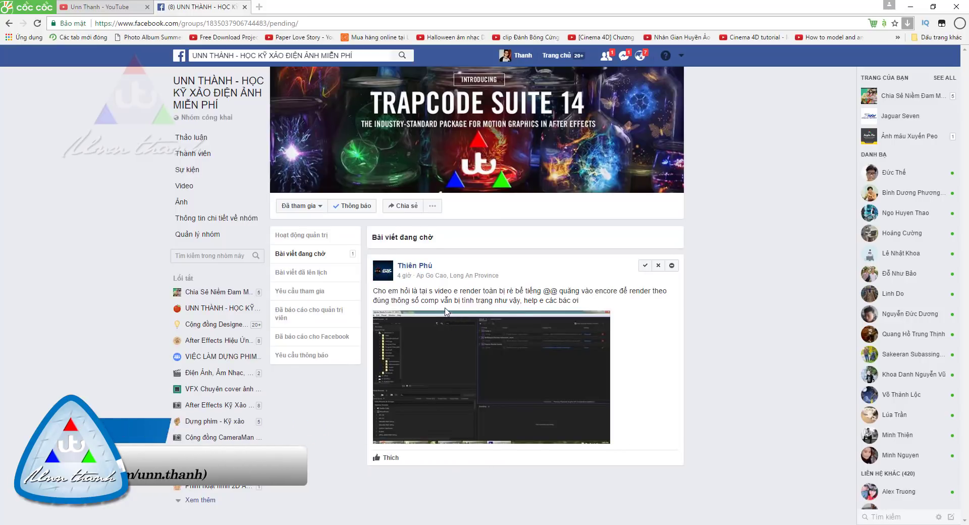
click(645, 265)
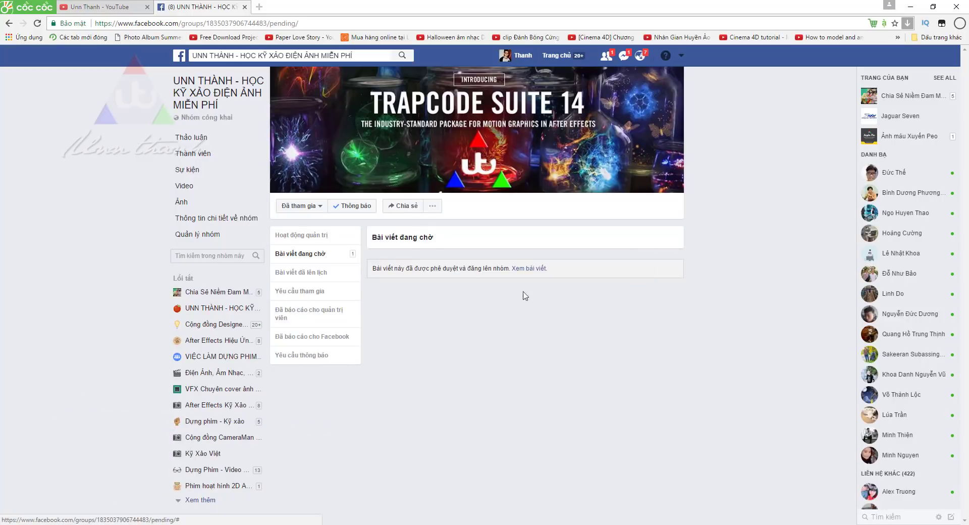
click(519, 269)
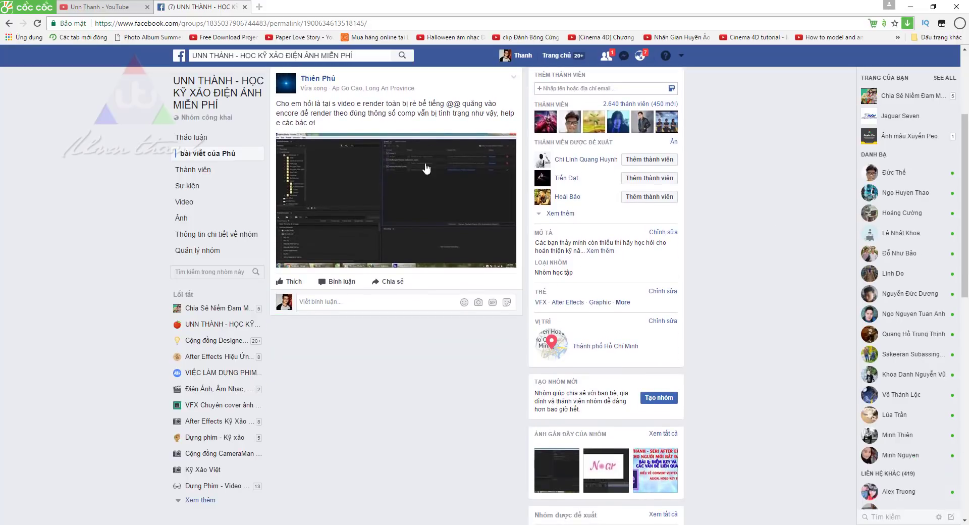
scroll(353, 246, up, 2)
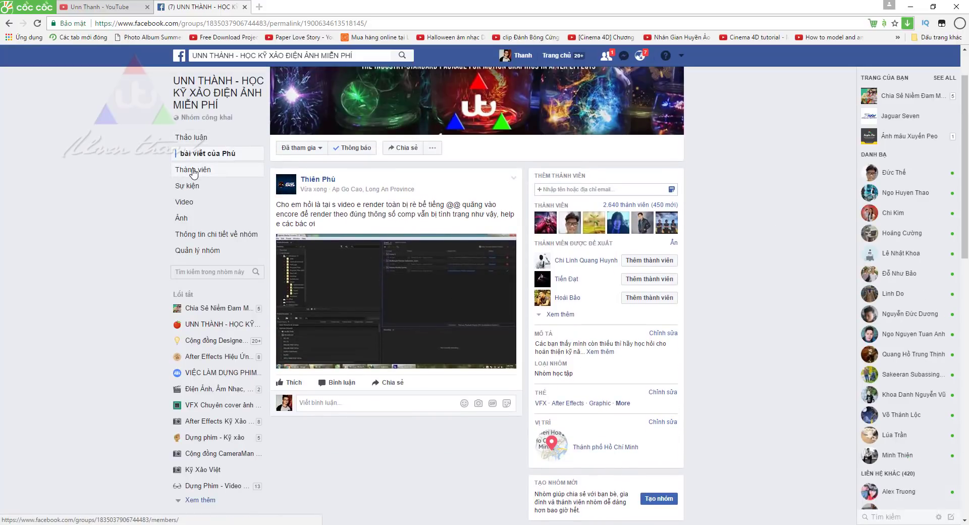
click(196, 140)
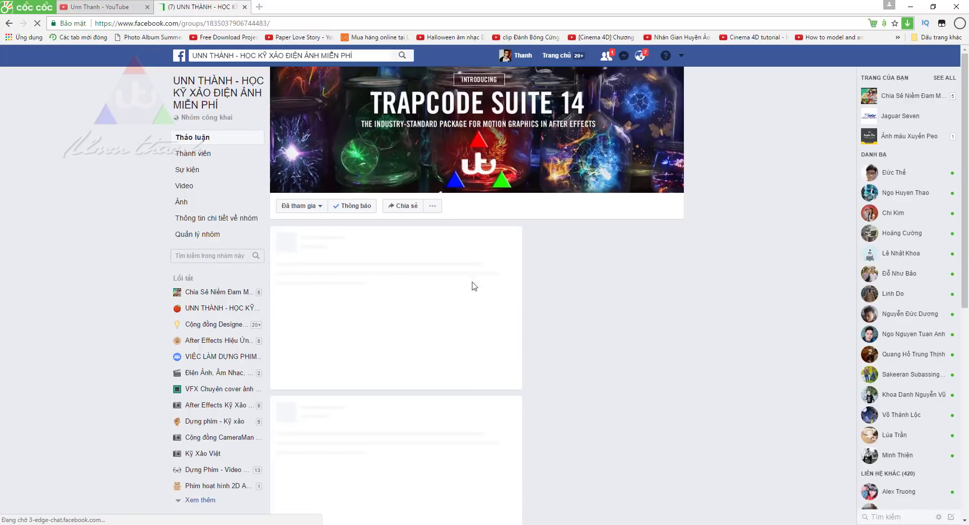
Check the most recent chat conversation, then switch back to the YouTube channel tab.
scroll(374, 333, down, 3)
scroll(321, 336, down, 5)
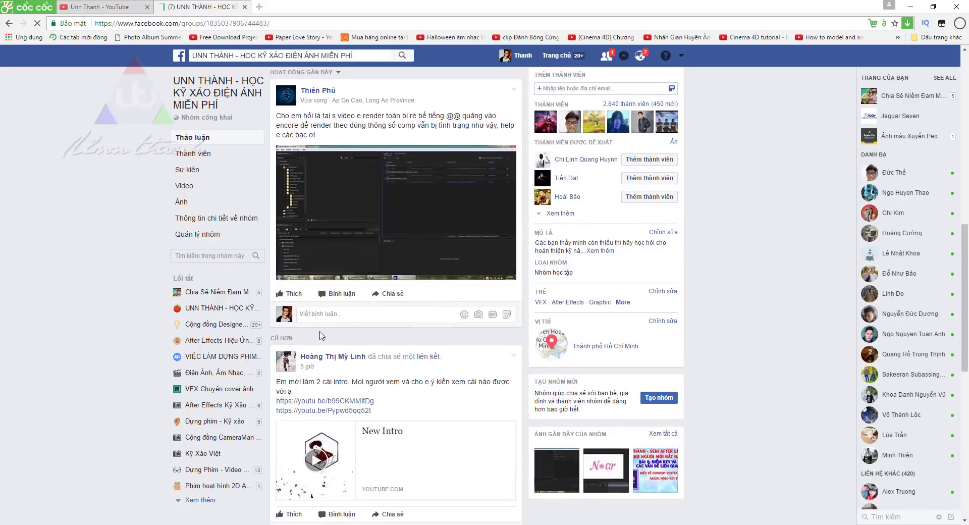
click(624, 55)
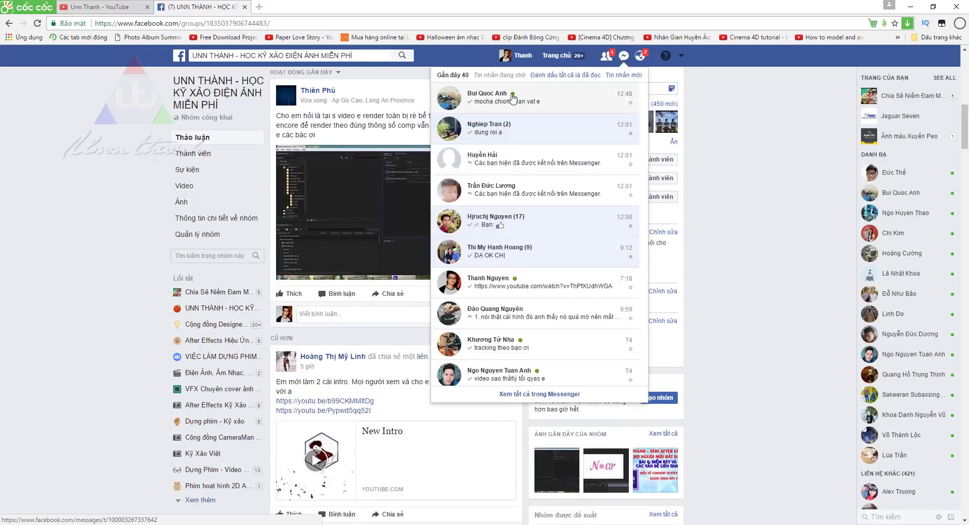
click(507, 99)
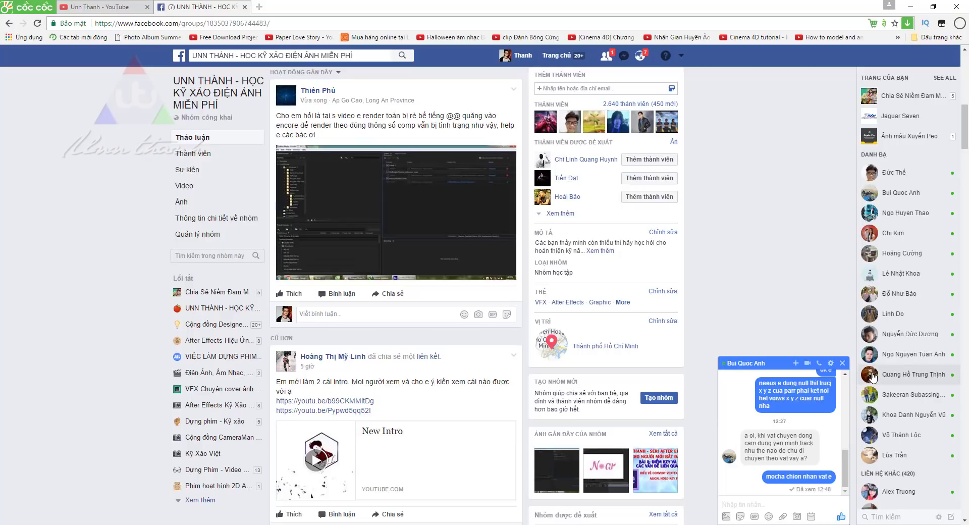
click(843, 363)
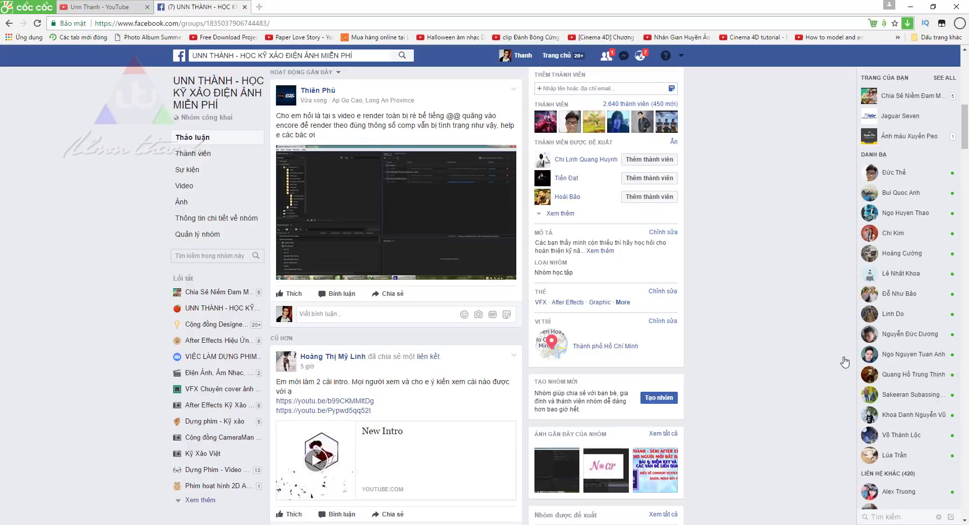
click(82, 4)
Close the Facebook tab, preview the SẢN PHẨM THỰC HIỆN playlist, and go back to the playlists page.
click(248, 7)
click(244, 7)
scroll(333, 168, down, 3)
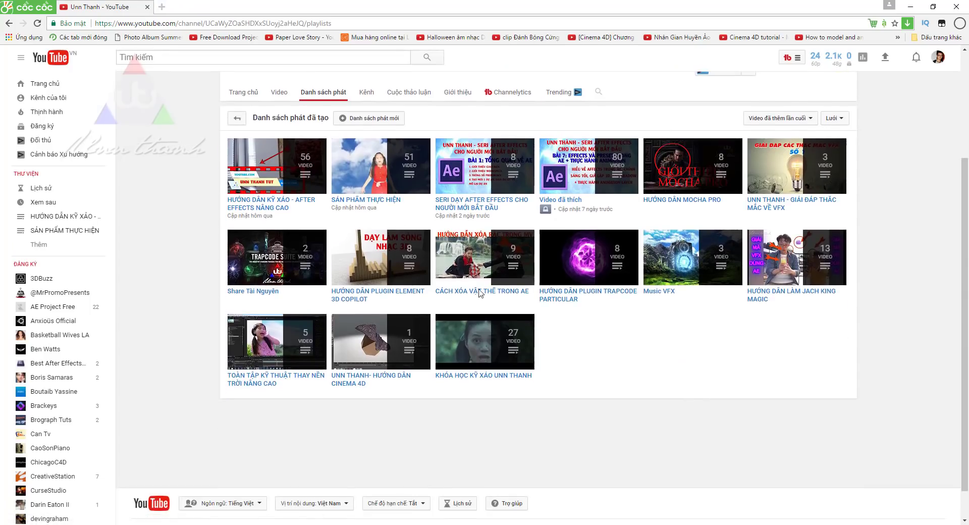
click(360, 177)
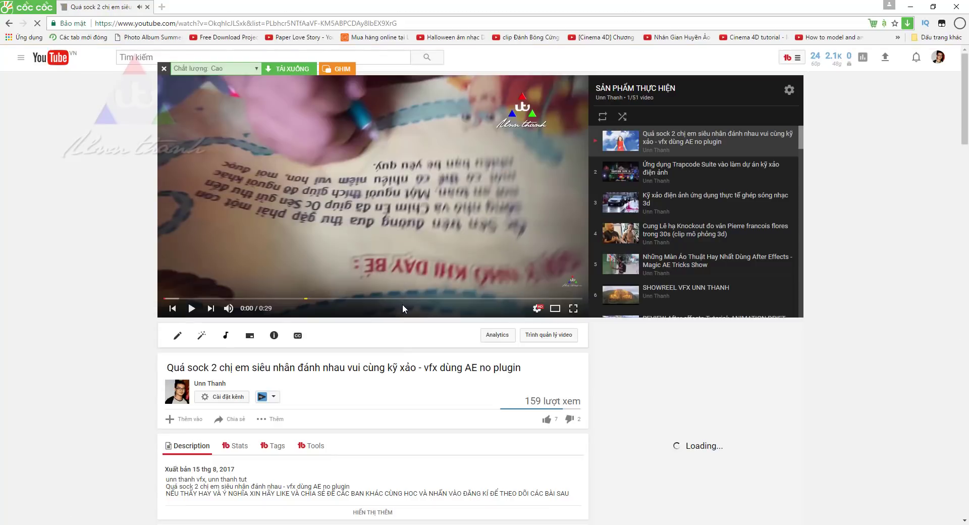
click(10, 21)
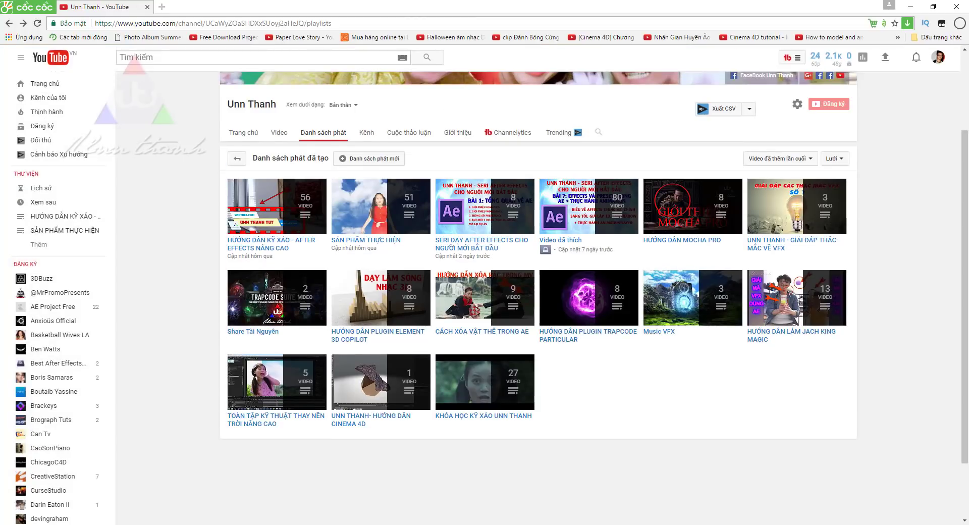